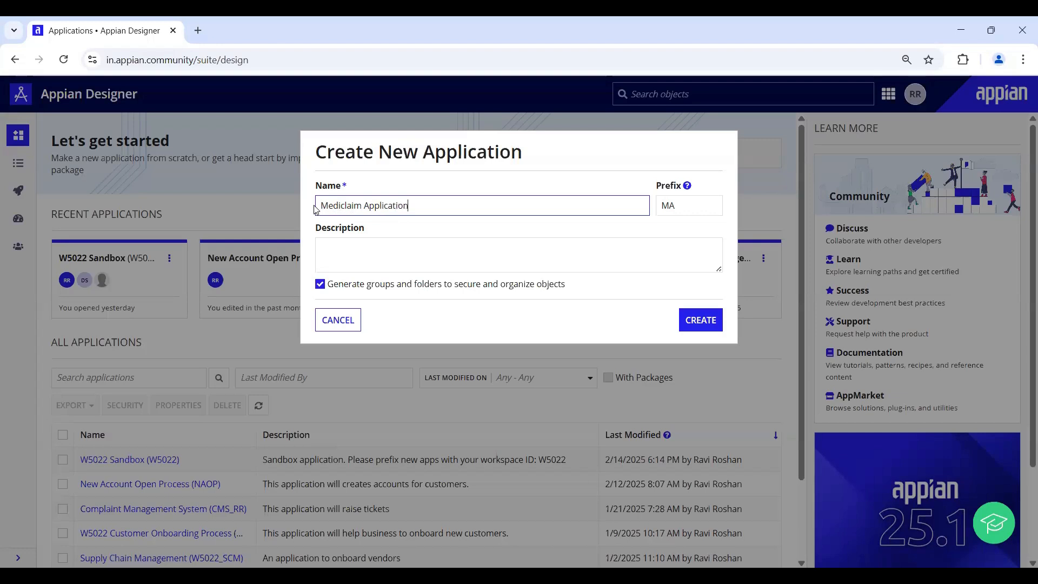
- Try NAOP as the application prefix to confirm it is already in use
{"action": "left_click_drag", "start_coordinate": [323, 206], "coordinate": [500, 204]}
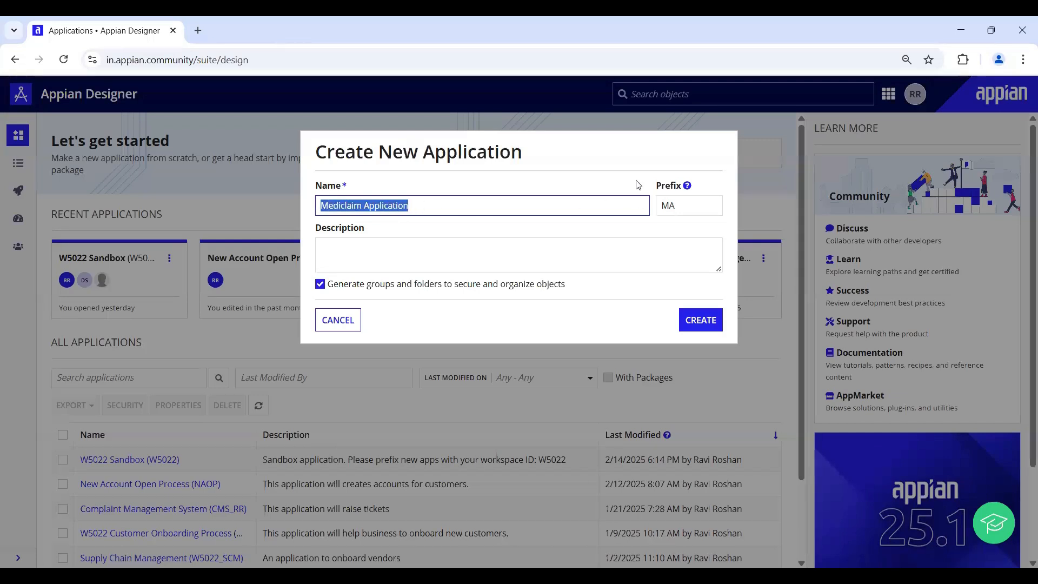
{"action": "left_click", "coordinate": [644, 193]}
{"action": "left_click", "coordinate": [673, 209]}
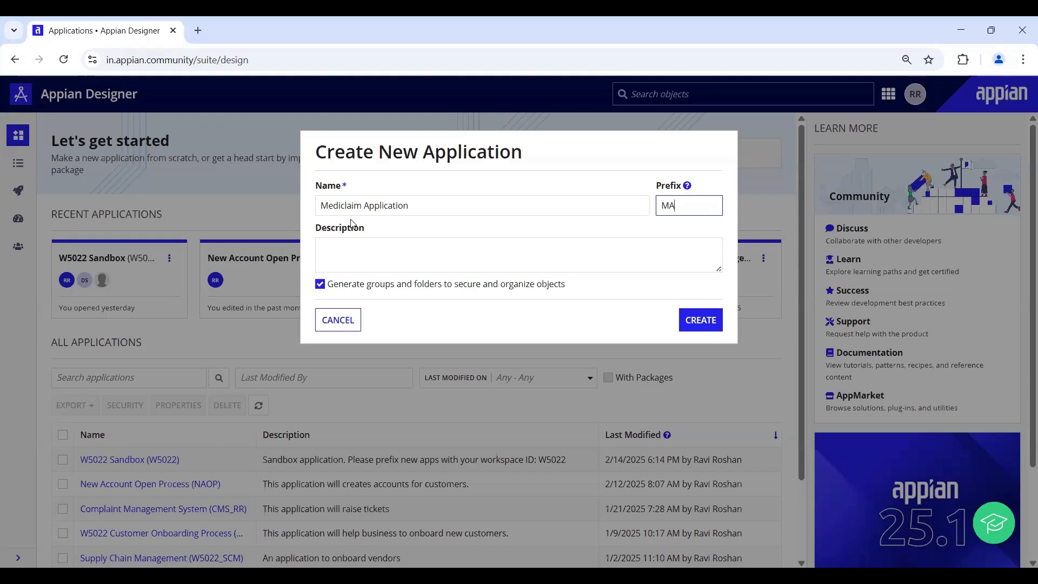
{"action": "key", "text": "BackSpace"}
{"action": "key", "text": "BackSpace"}
{"action": "type", "text": "NAI"}
{"action": "key", "text": "BackSpace"}
{"action": "type", "text": "OP"}
{"action": "key", "text": "Tab"}
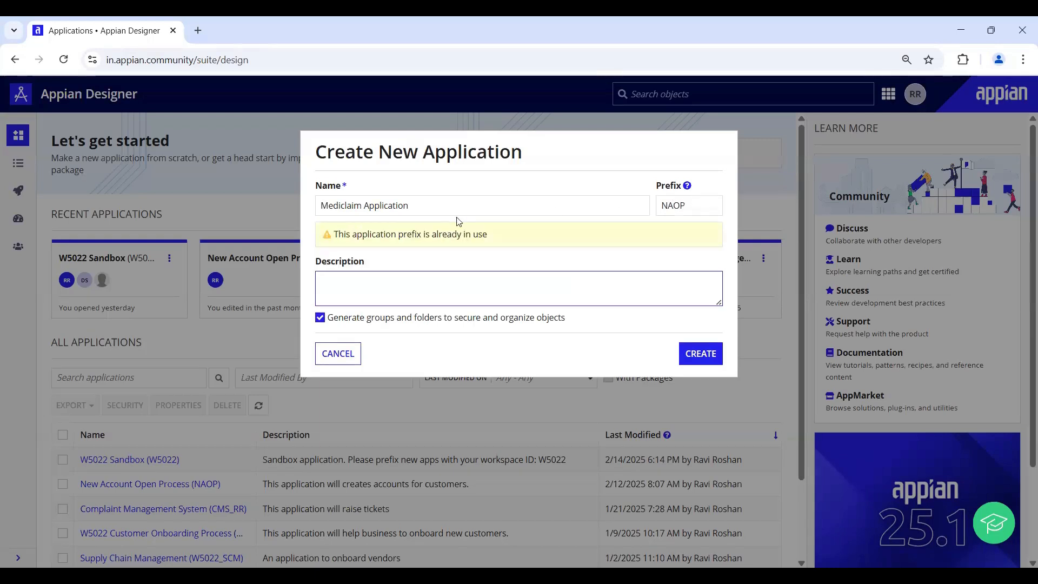
- Replace the in-use NAOP prefix with MA
{"action": "left_click_drag", "start_coordinate": [367, 236], "coordinate": [505, 237]}
{"action": "double_click", "coordinate": [698, 204]}
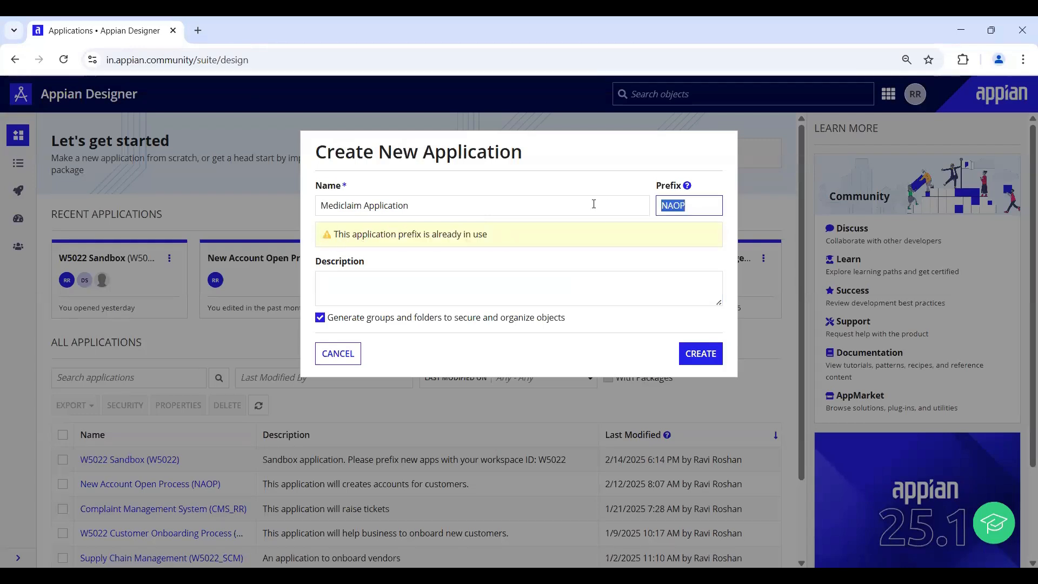
{"action": "type", "text": "MA"}
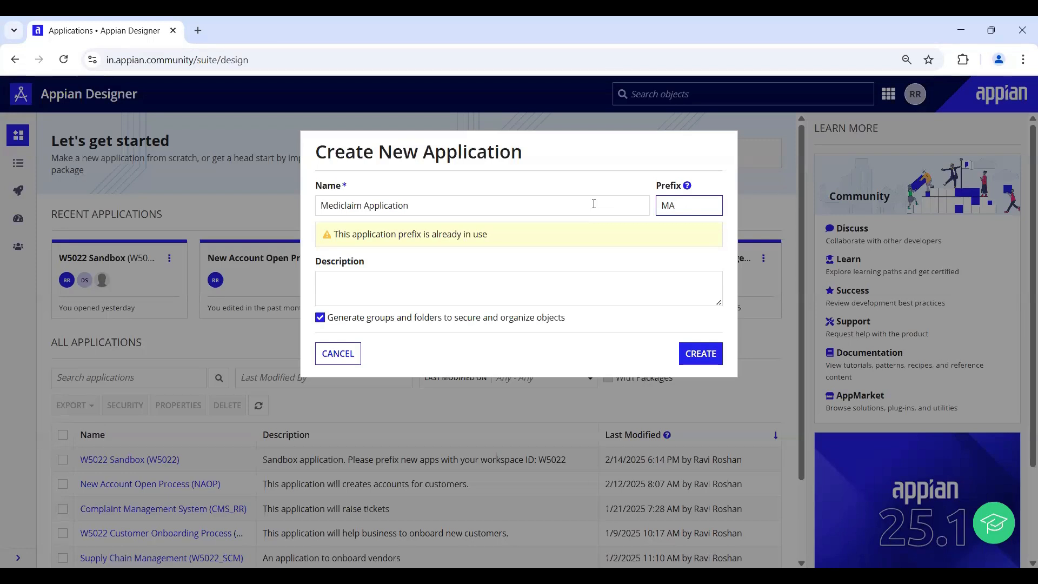
- Enter the description 'This application will process the mediclaim requests.' for the Mediclaim Application
{"action": "left_click", "coordinate": [400, 260]}
{"action": "left_click", "coordinate": [344, 246]}
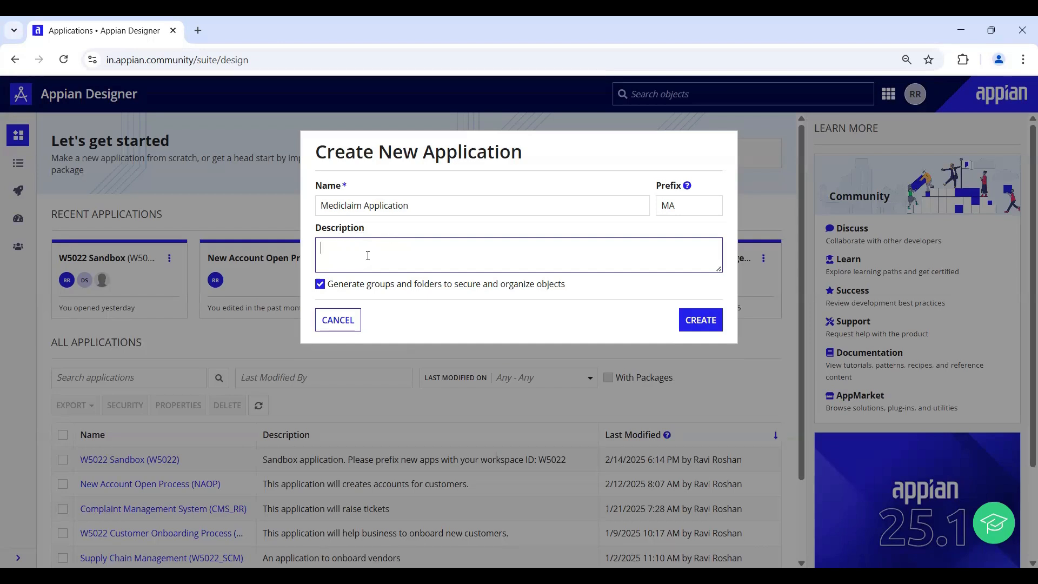
{"action": "type", "text": "This application will"}
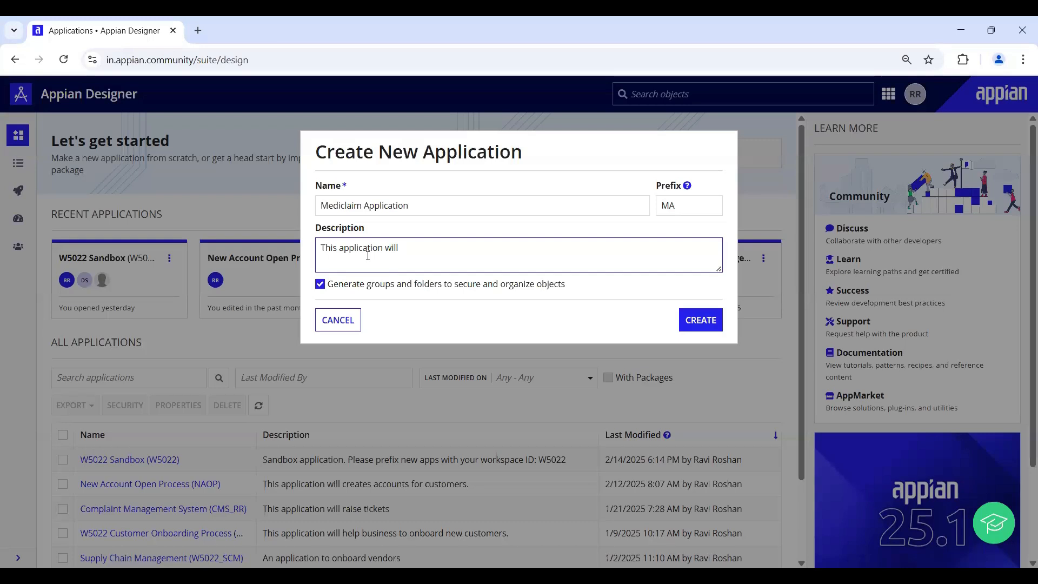
{"action": "type", "text": "process the mediclaim requ"}
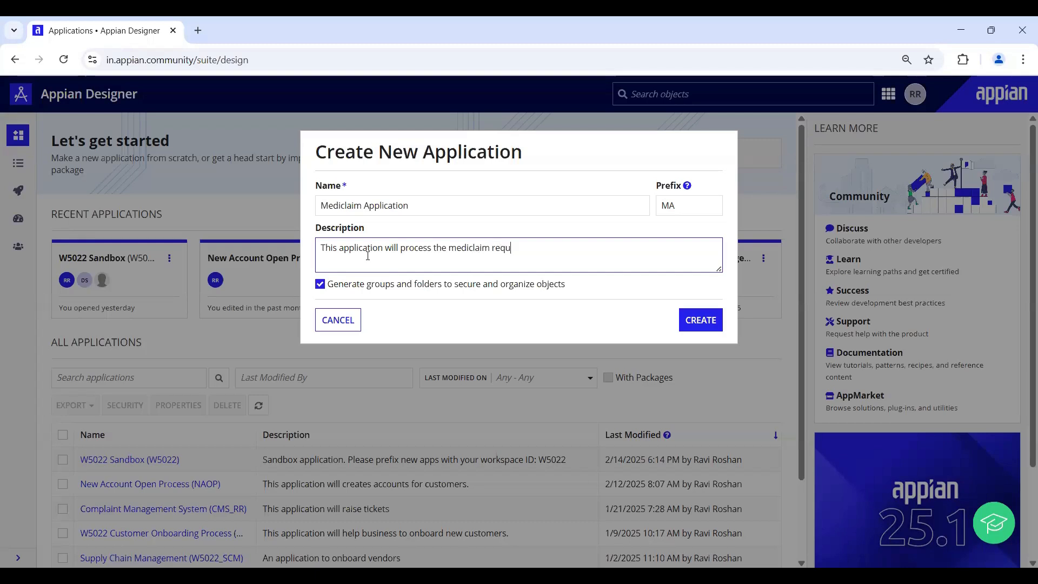
{"action": "type", "text": "ests."}
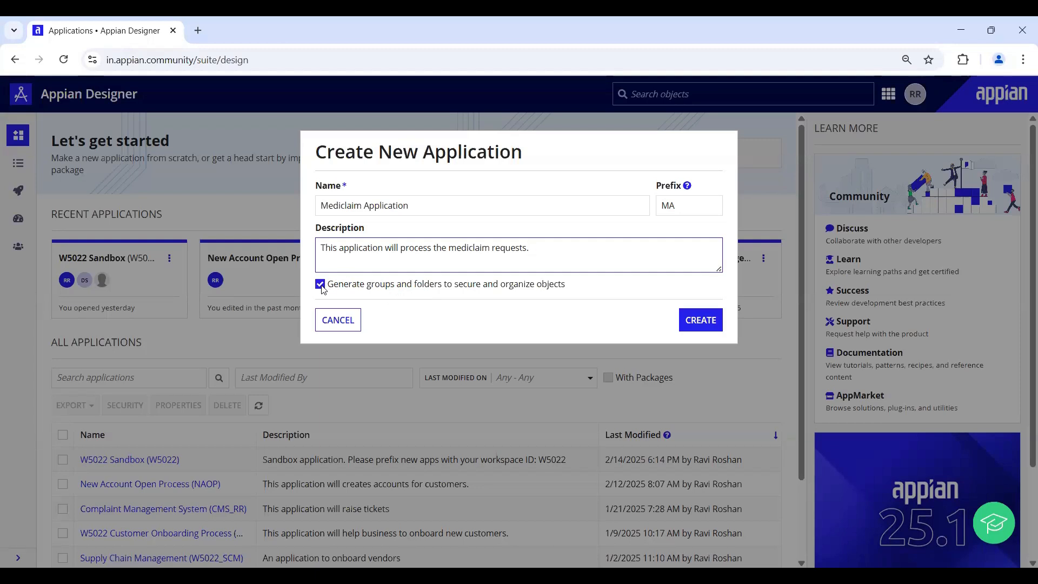
- Create the application and review its security: MA Administrators13 as Administrator, MA Users13 as Viewer
{"action": "left_click", "coordinate": [691, 321]}
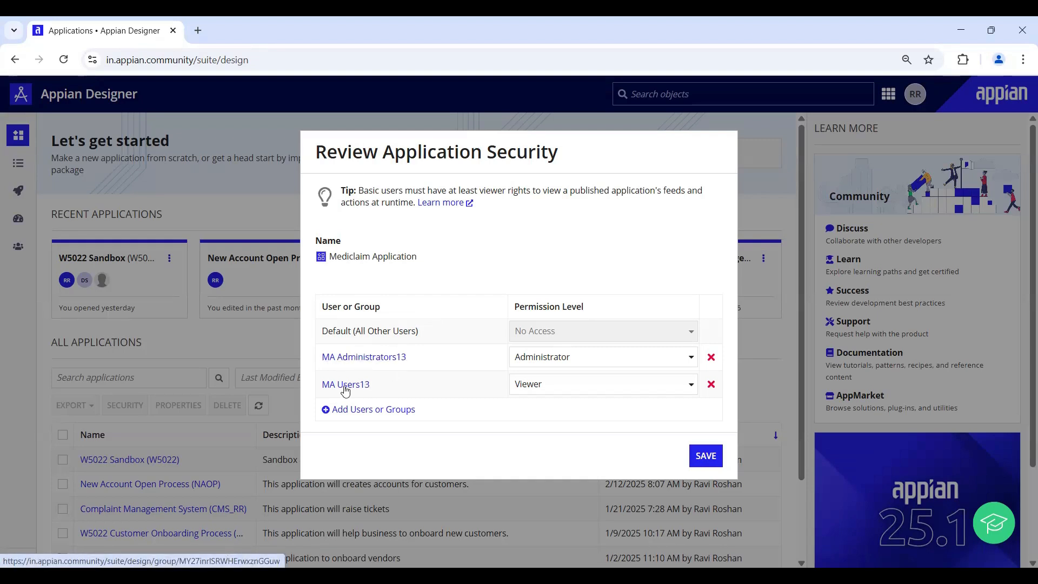
{"action": "left_click_drag", "start_coordinate": [323, 367], "coordinate": [386, 367]}
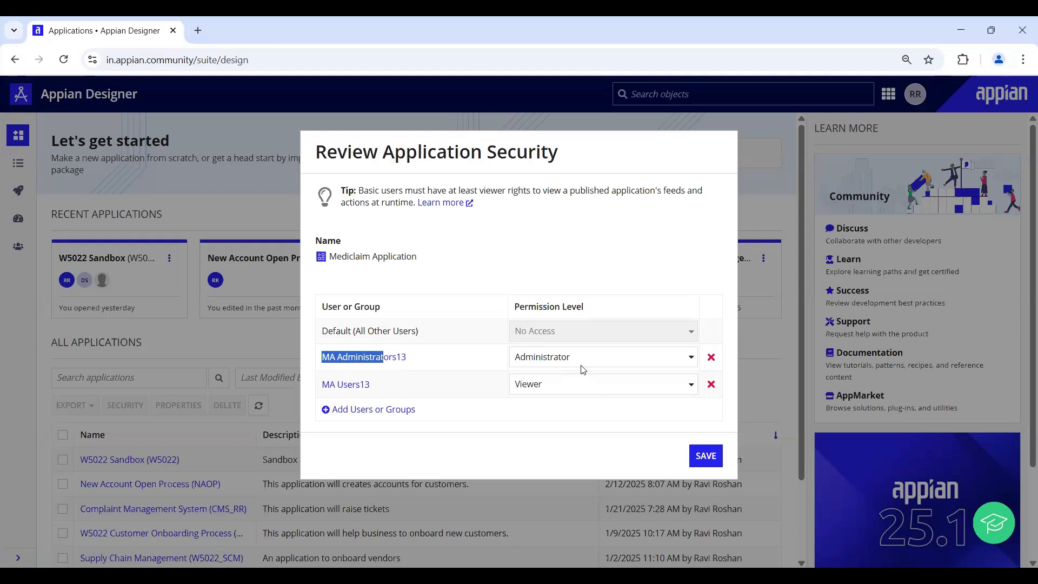
{"action": "left_click_drag", "start_coordinate": [319, 393], "coordinate": [378, 395]}
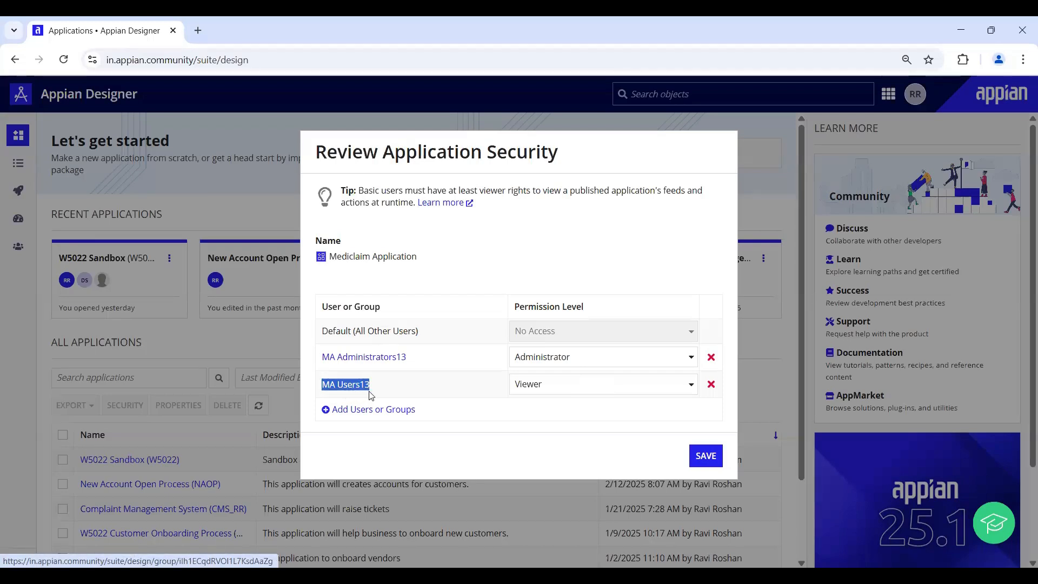
{"action": "left_click", "coordinate": [382, 394]}
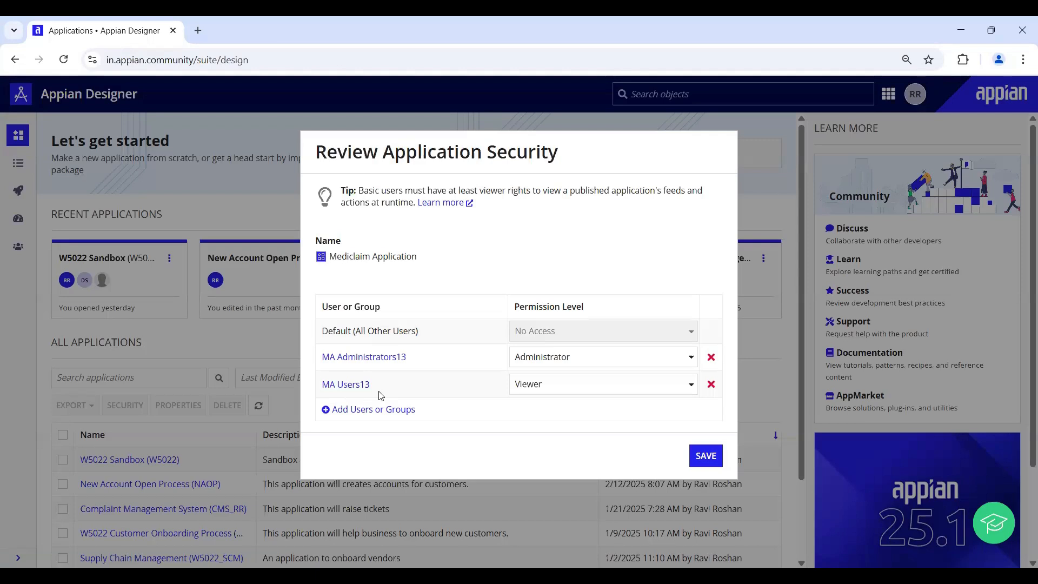
- Save the security settings and show the Build list of the application's seven objects
{"action": "left_click", "coordinate": [701, 457]}
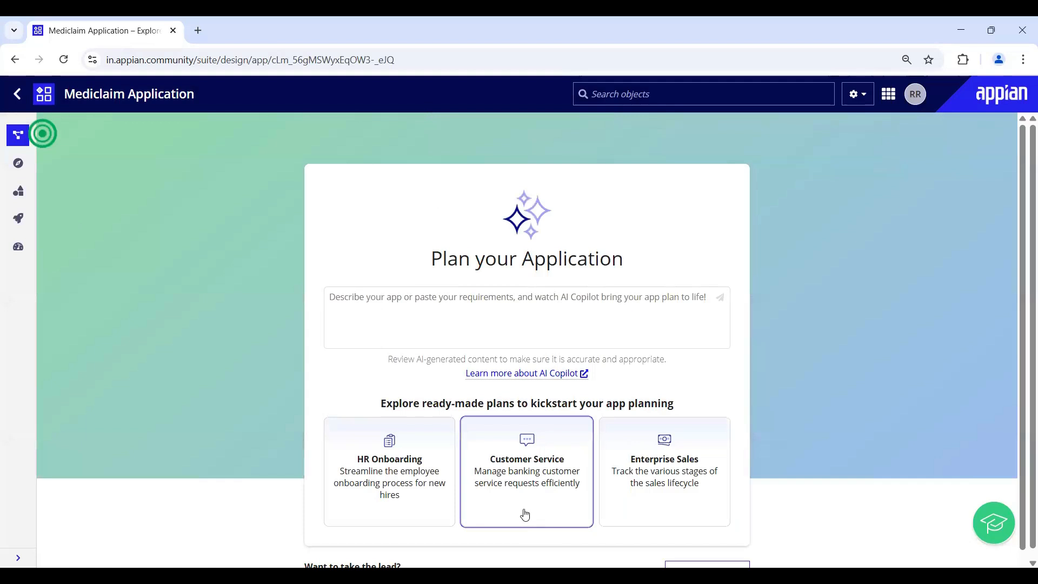
{"action": "scroll", "coordinate": [477, 502], "scroll_direction": "down", "scroll_amount": 1}
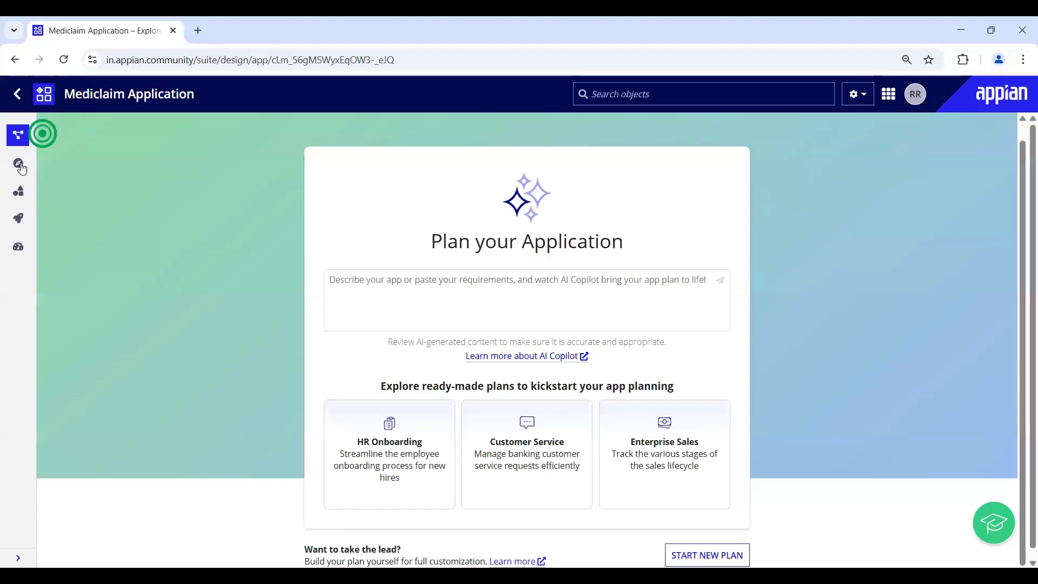
{"action": "left_click", "coordinate": [21, 193]}
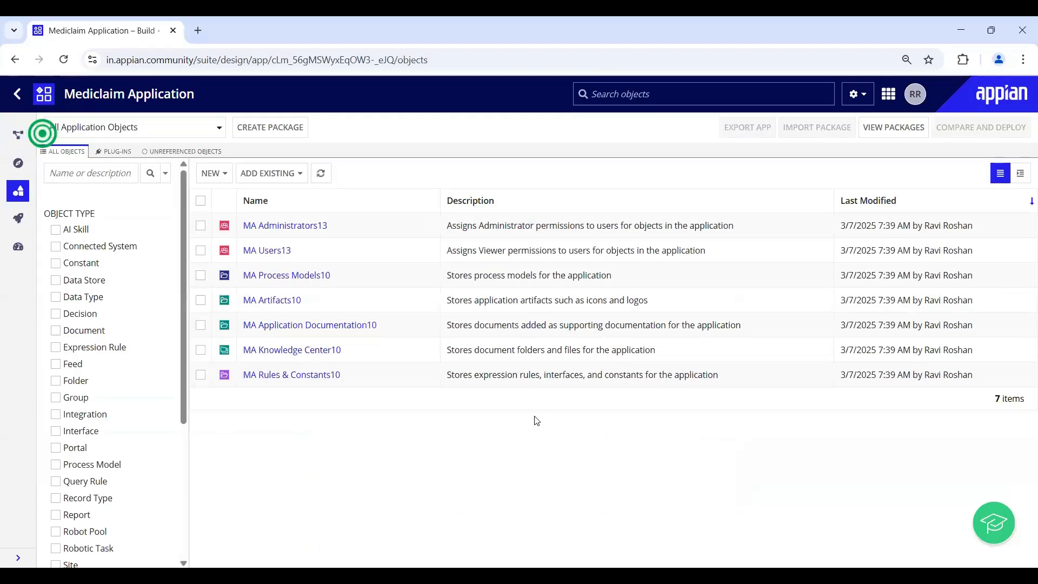
{"action": "left_click_drag", "start_coordinate": [994, 399], "coordinate": [1020, 399]}
{"action": "left_click_drag", "start_coordinate": [256, 238], "coordinate": [260, 287]}
{"action": "left_click", "coordinate": [247, 310]}
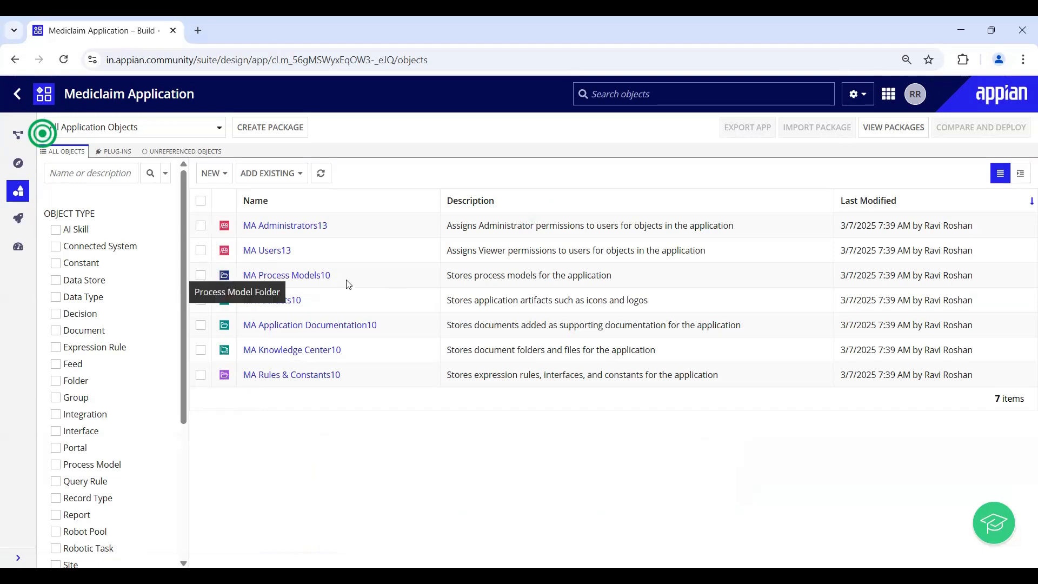
{"action": "left_click_drag", "start_coordinate": [331, 276], "coordinate": [245, 286]}
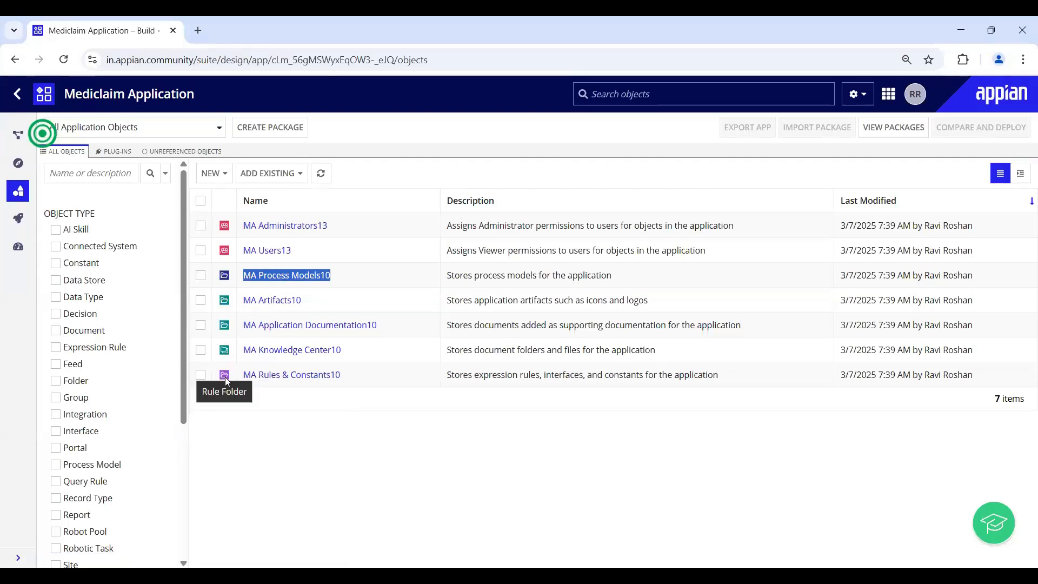
{"action": "left_click_drag", "start_coordinate": [354, 377], "coordinate": [243, 376]}
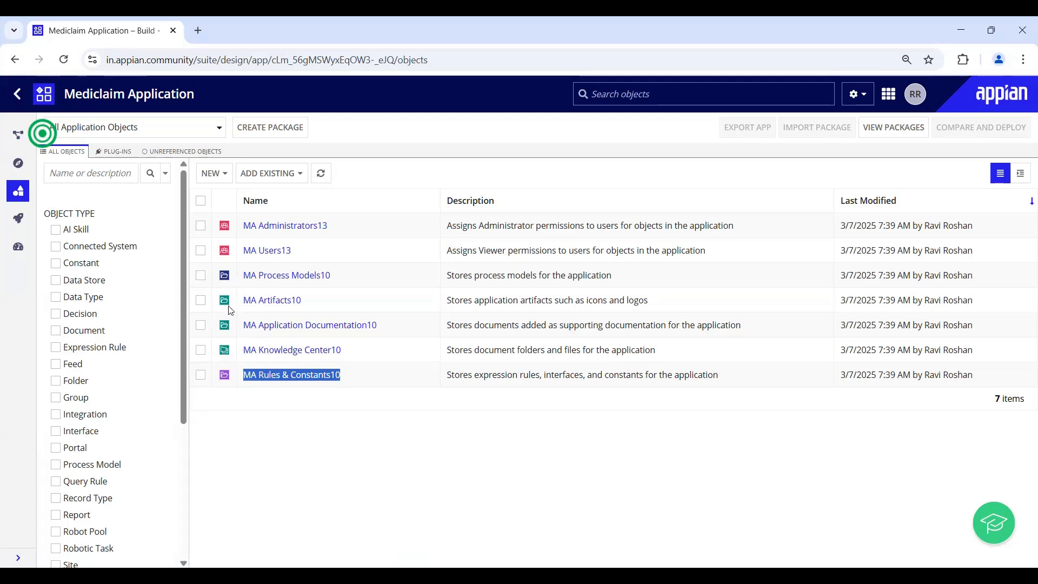
{"action": "left_click", "coordinate": [290, 352]}
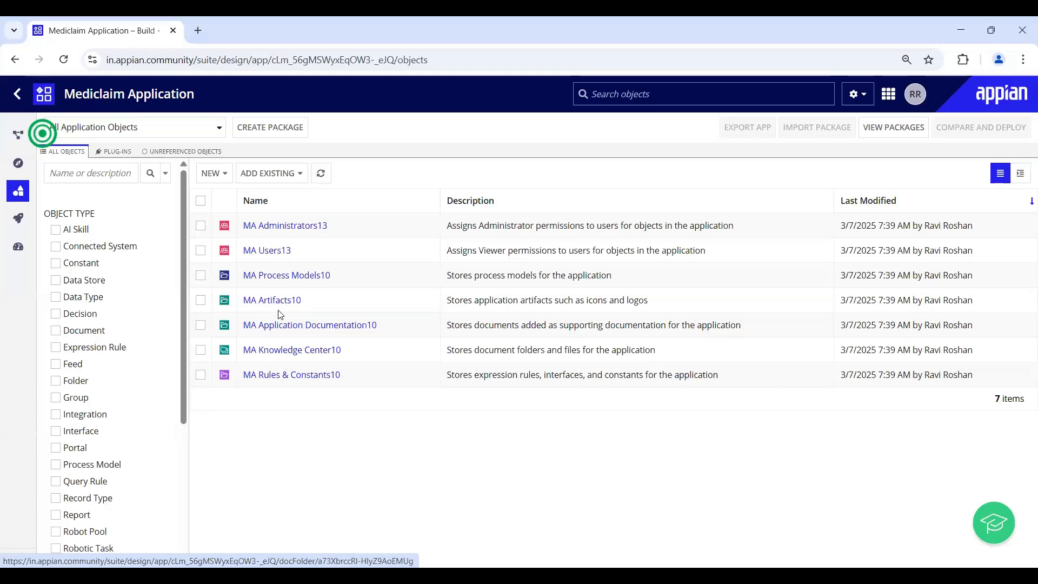
- Create rule folder MA Constant described 'This folder will hold constants.' and save its default security
{"action": "left_click", "coordinate": [210, 173]}
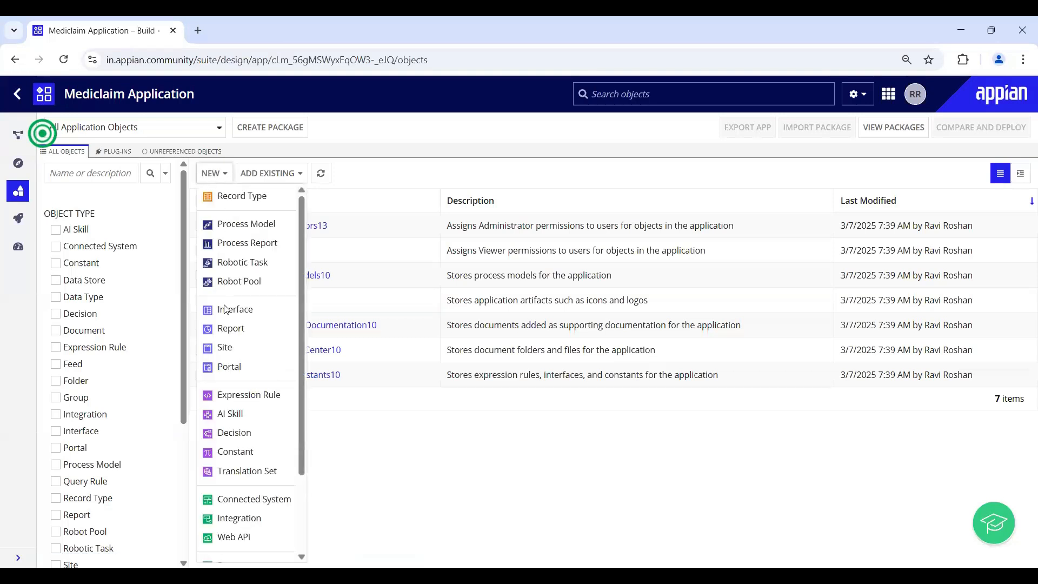
{"action": "scroll", "coordinate": [230, 535], "scroll_direction": "down", "scroll_amount": 3}
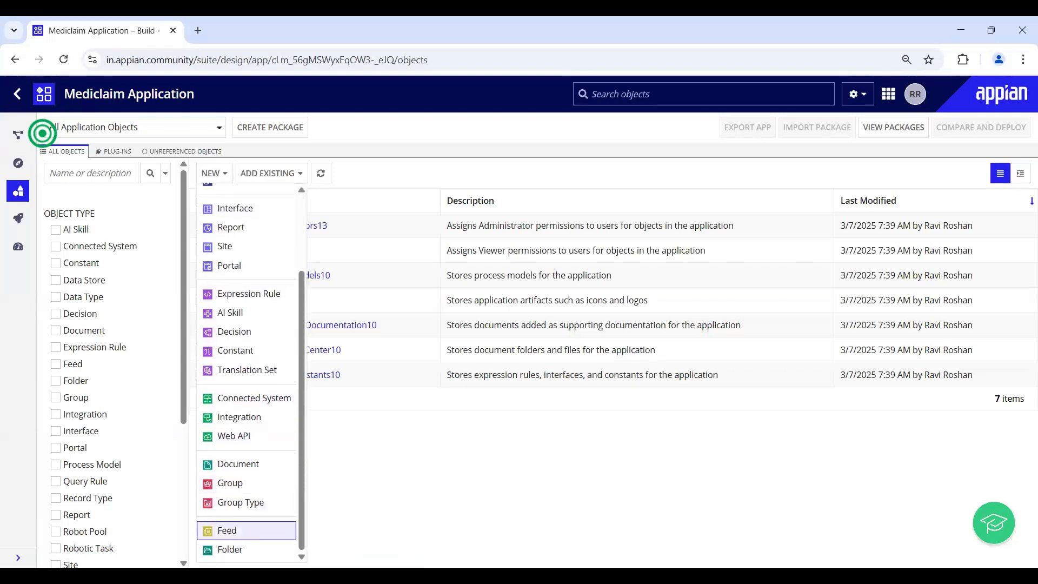
{"action": "left_click", "coordinate": [234, 546]}
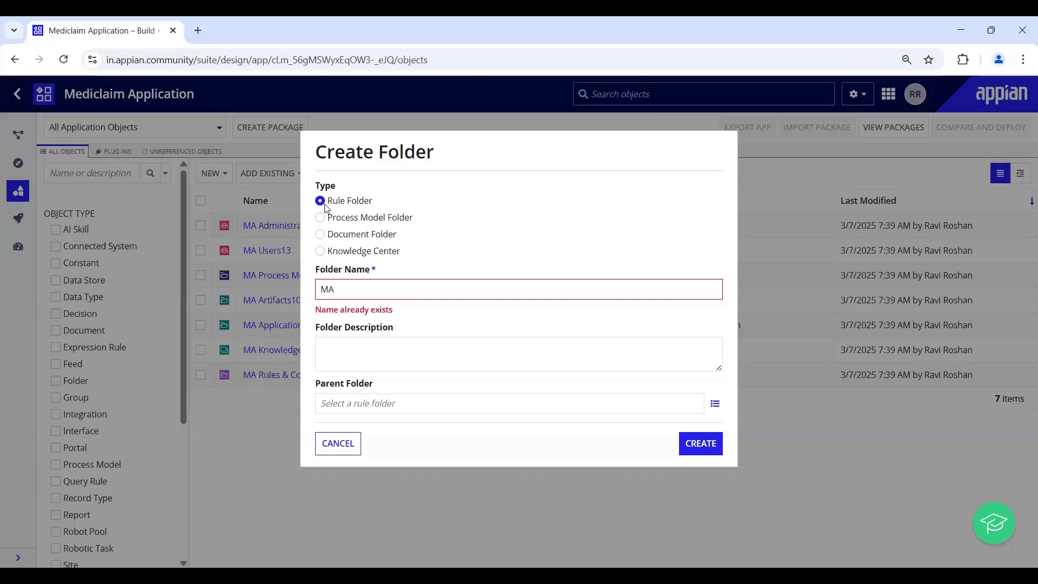
{"action": "left_click", "coordinate": [352, 286]}
{"action": "type", "text": "Constant"}
{"action": "key", "text": "Tab"}
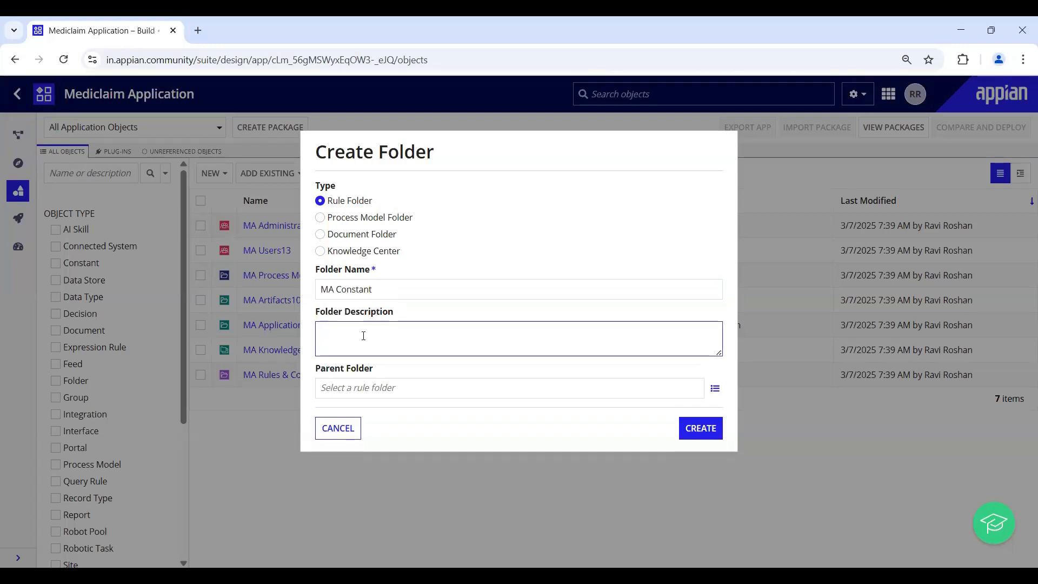
{"action": "type", "text": "This fol"}
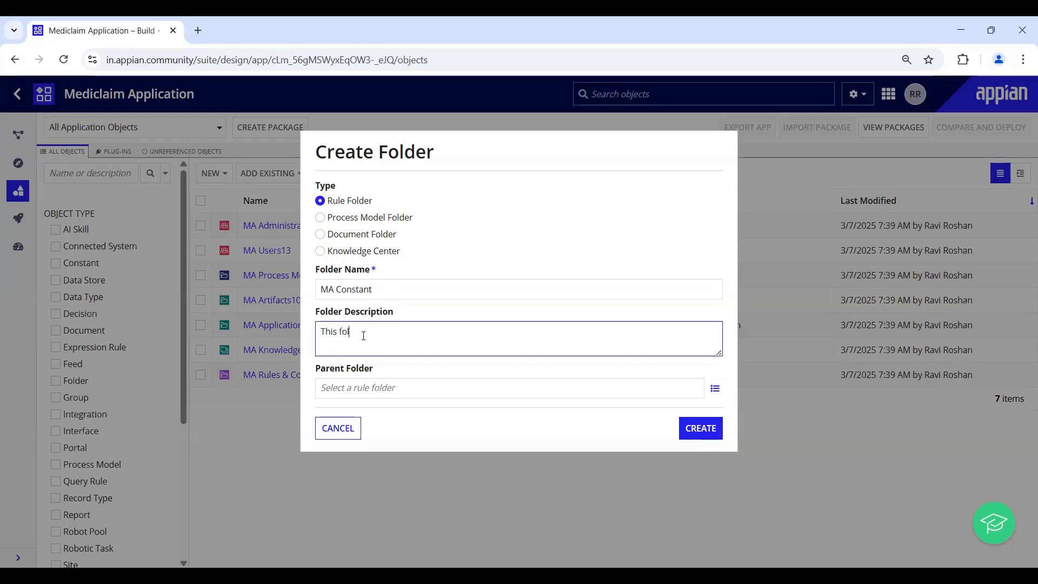
{"action": "type", "text": "der will hold constants."}
{"action": "left_click", "coordinate": [708, 429]}
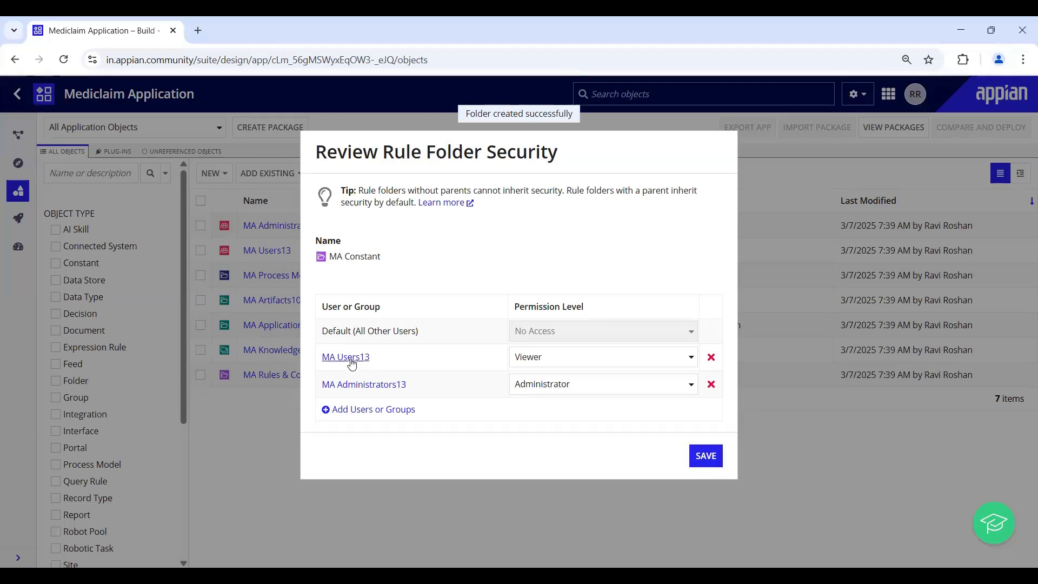
{"action": "left_click", "coordinate": [706, 456]}
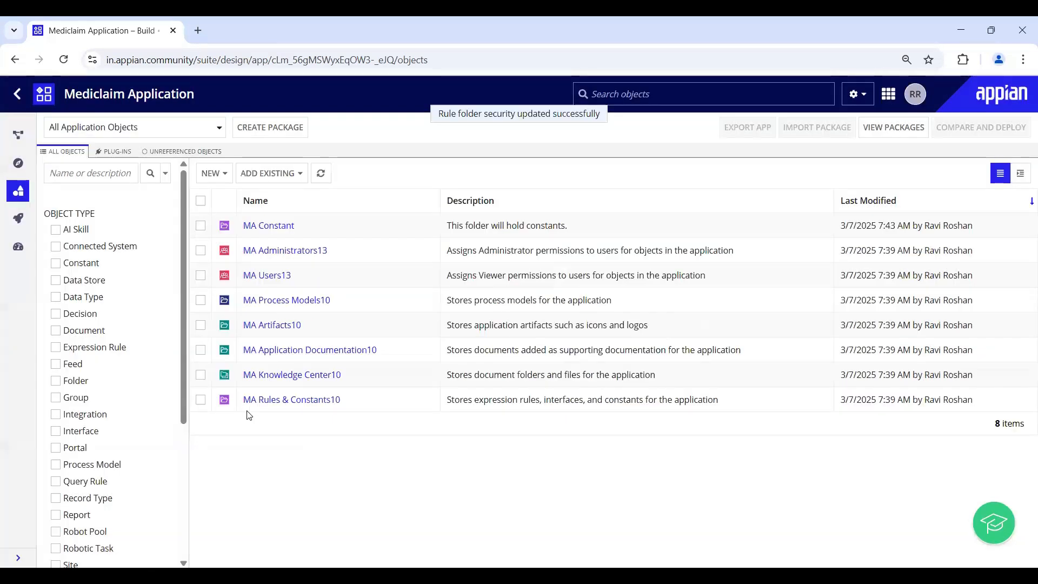
{"action": "left_click_drag", "start_coordinate": [243, 231], "coordinate": [326, 238]}
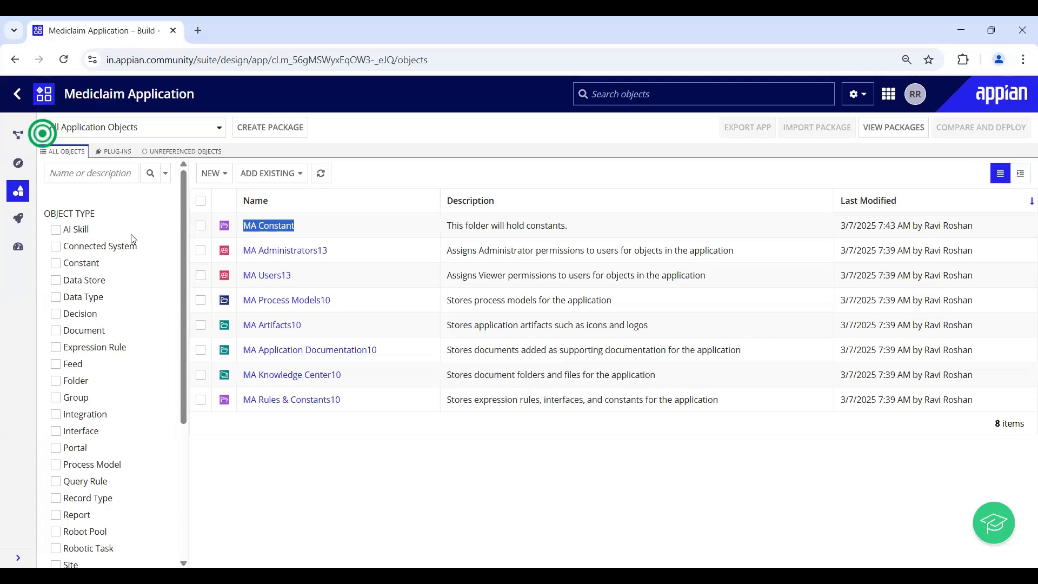
- Start a new folder named MA Expression Rules with description 'To hold expression rules'
{"action": "left_click", "coordinate": [216, 174]}
{"action": "scroll", "coordinate": [254, 459], "scroll_direction": "down", "scroll_amount": 2}
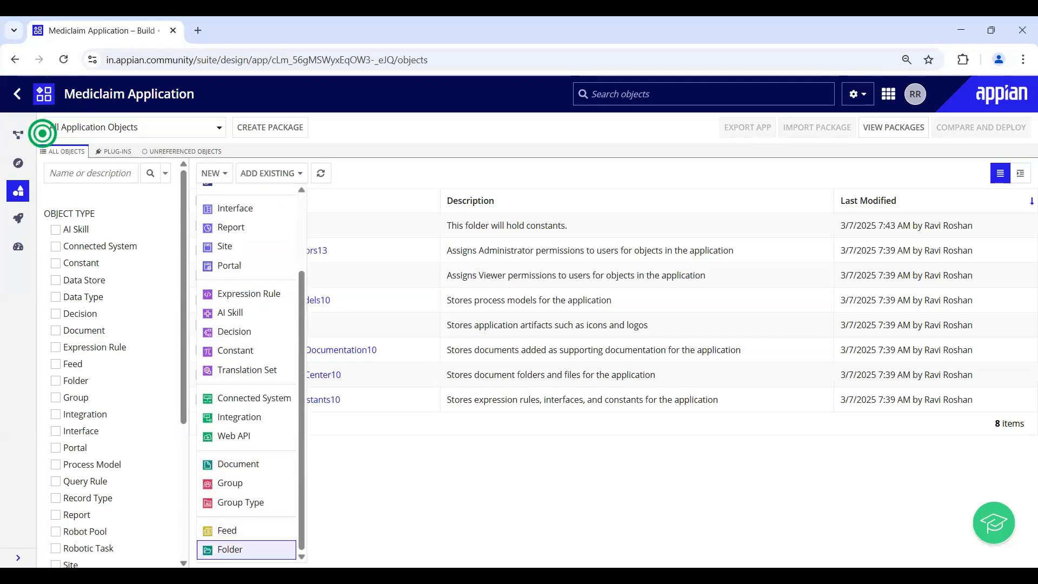
{"action": "left_click", "coordinate": [230, 549]}
{"action": "left_click", "coordinate": [342, 290]}
{"action": "type", "text": "MA"}
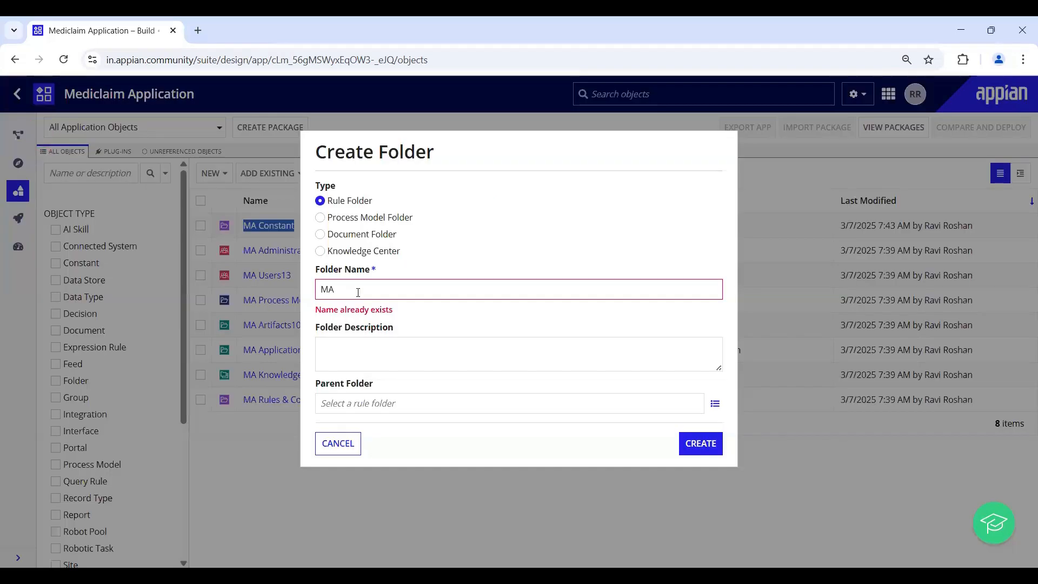
{"action": "type", "text": " Expression Rules"}
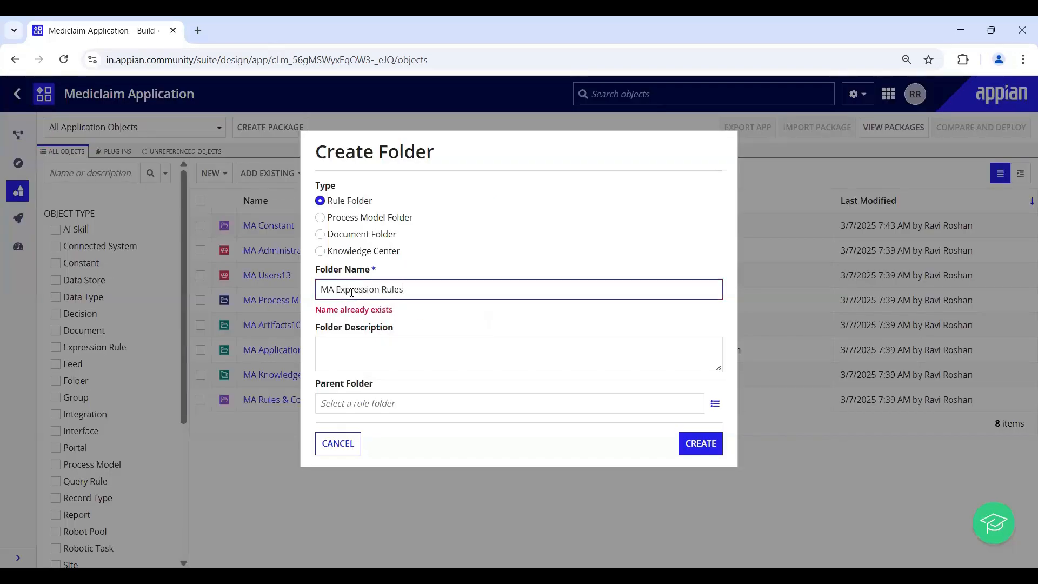
{"action": "left_click", "coordinate": [367, 354]}
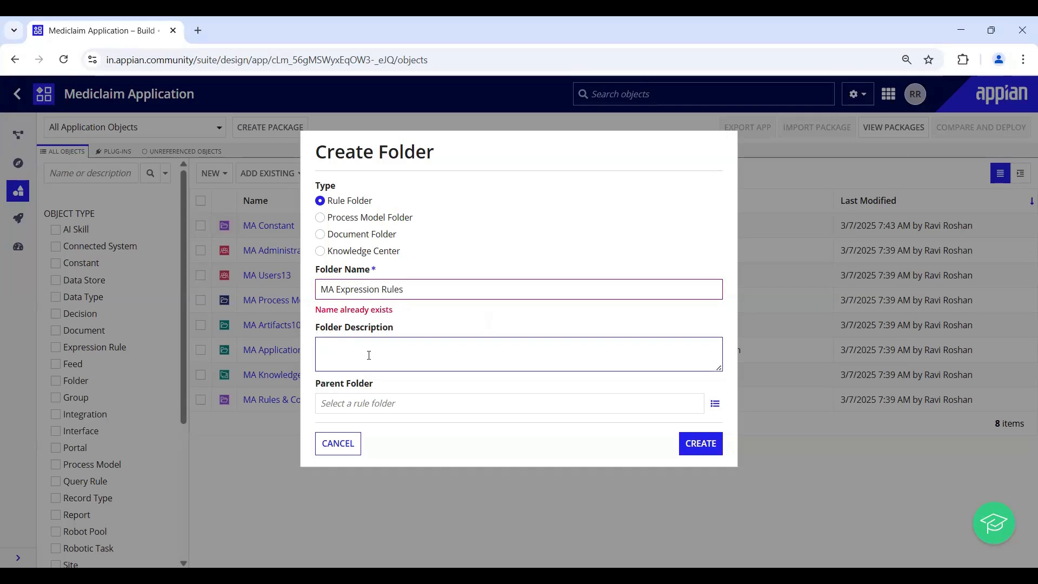
{"action": "type", "text": "To hold expression rules"}
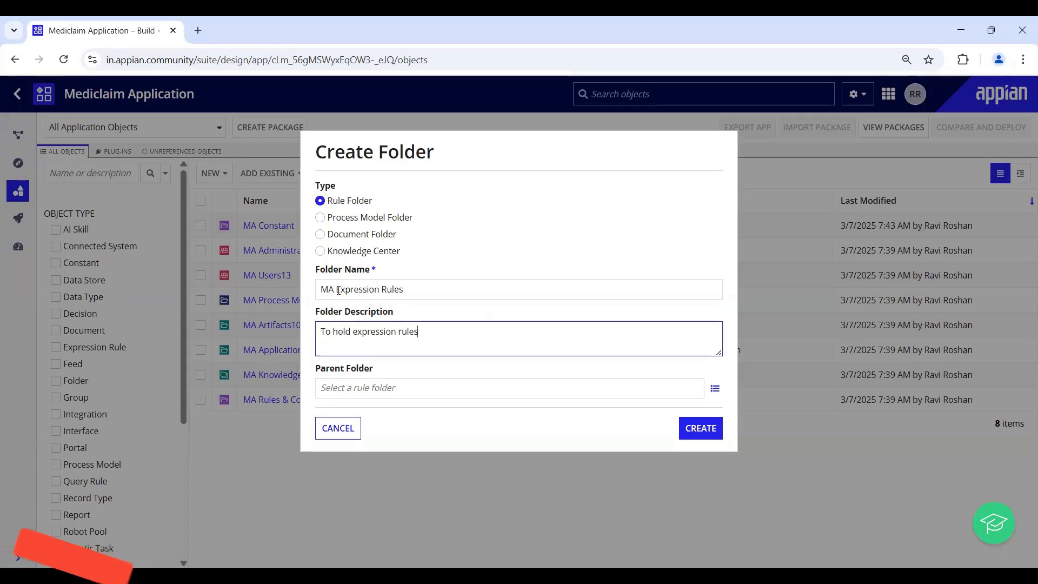
- Set MA Rules & Constants10 as the parent folder and create MA Expression Rules
{"action": "left_click", "coordinate": [353, 389]}
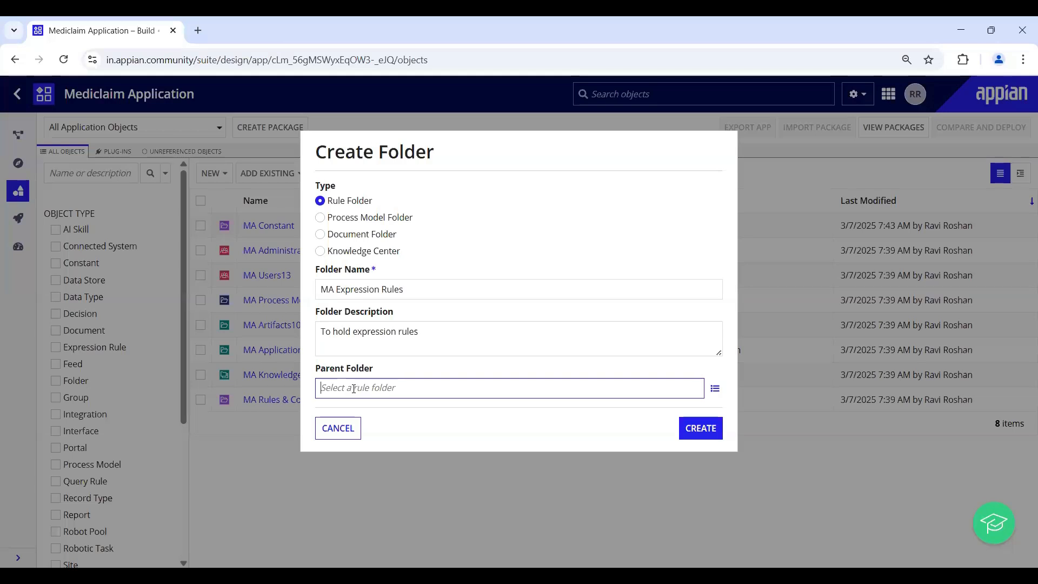
{"action": "type", "text": "ma rules &"}
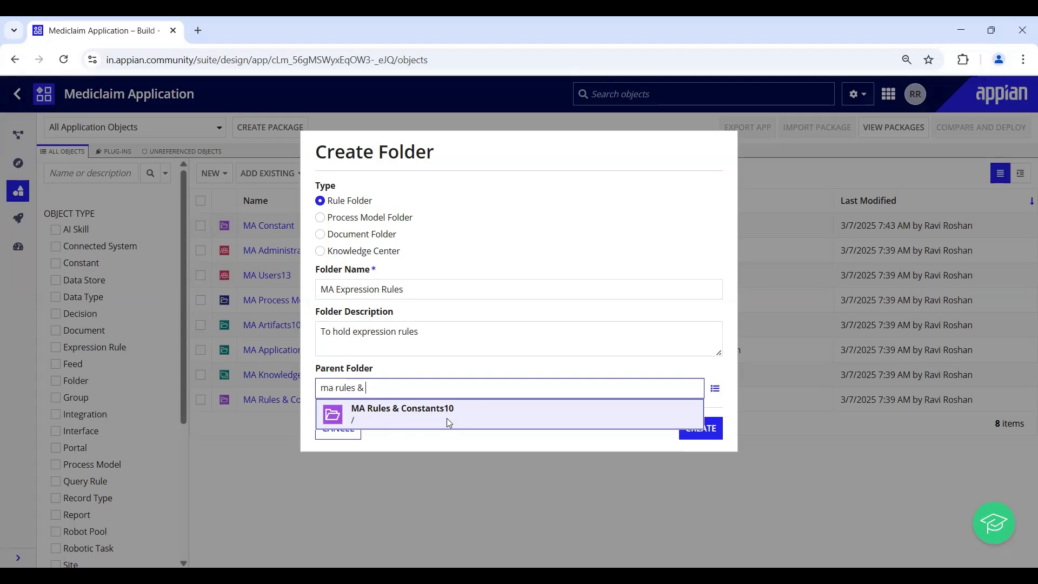
{"action": "left_click", "coordinate": [447, 424]}
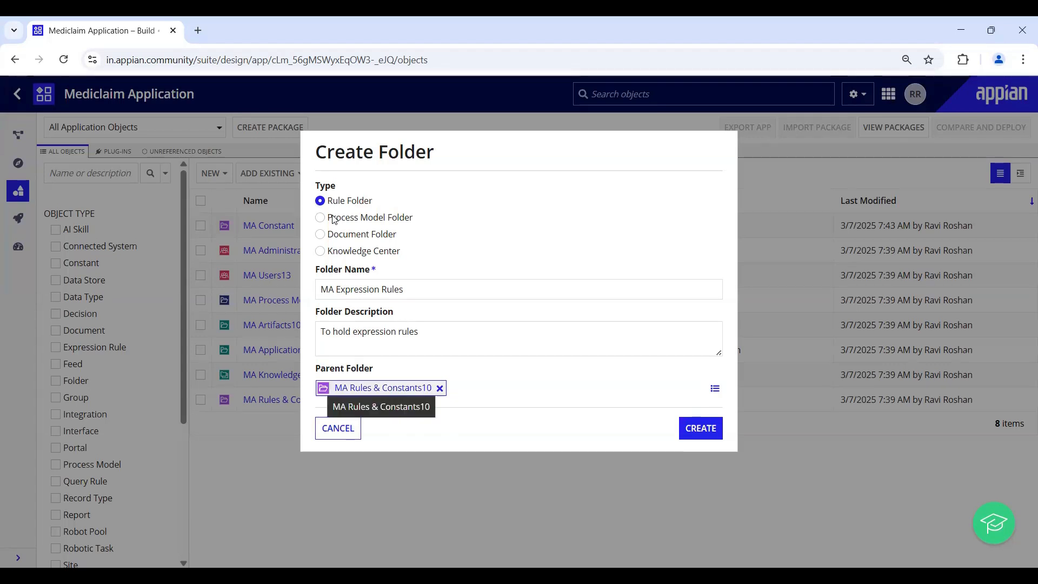
{"action": "left_click_drag", "start_coordinate": [321, 288], "coordinate": [420, 287]}
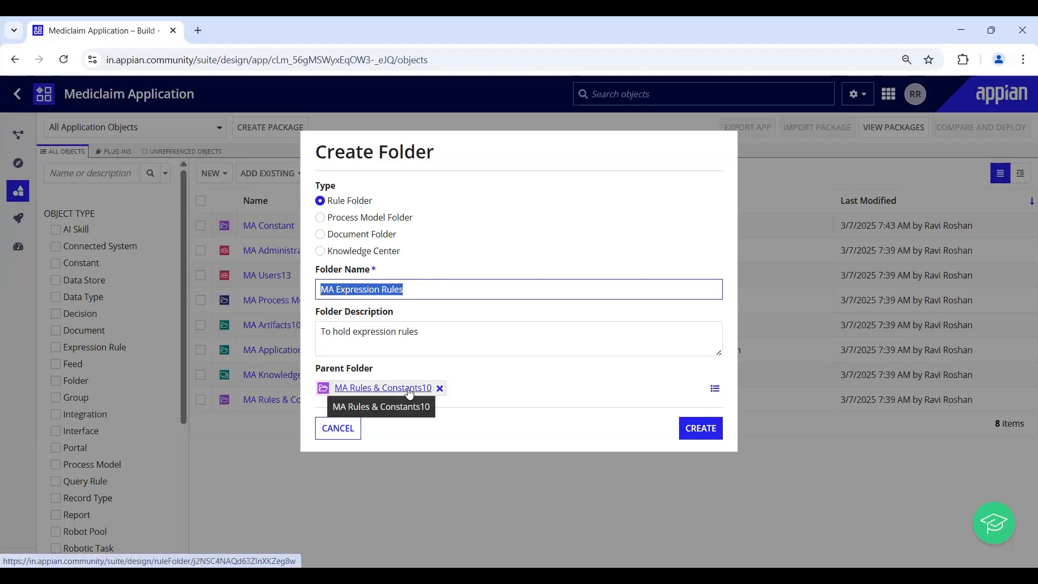
{"action": "left_click", "coordinate": [705, 430]}
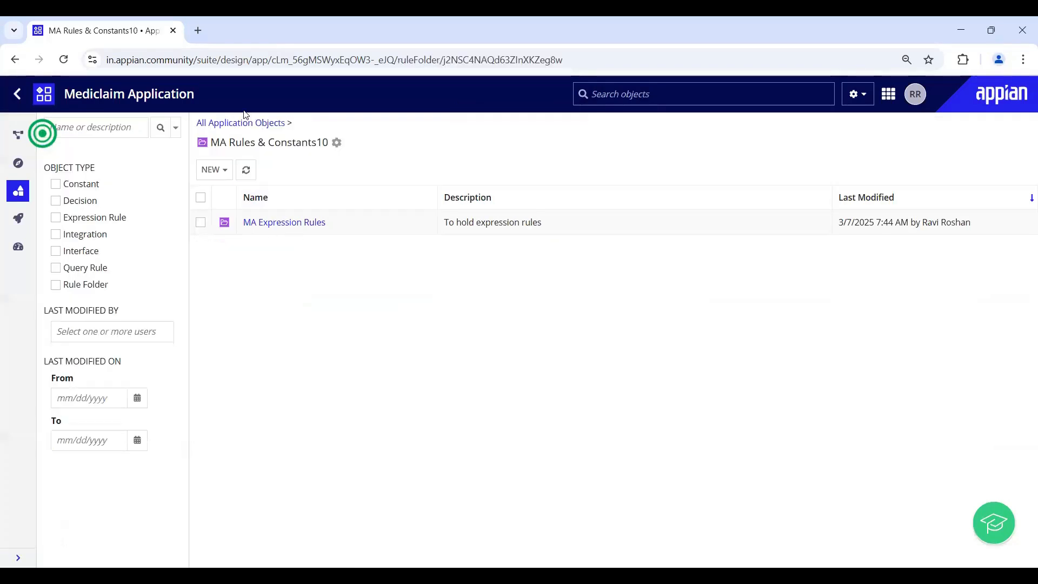
- Review MA Constant's properties and move options without changes, then open the empty MA Constant folder
{"action": "left_click", "coordinate": [240, 126]}
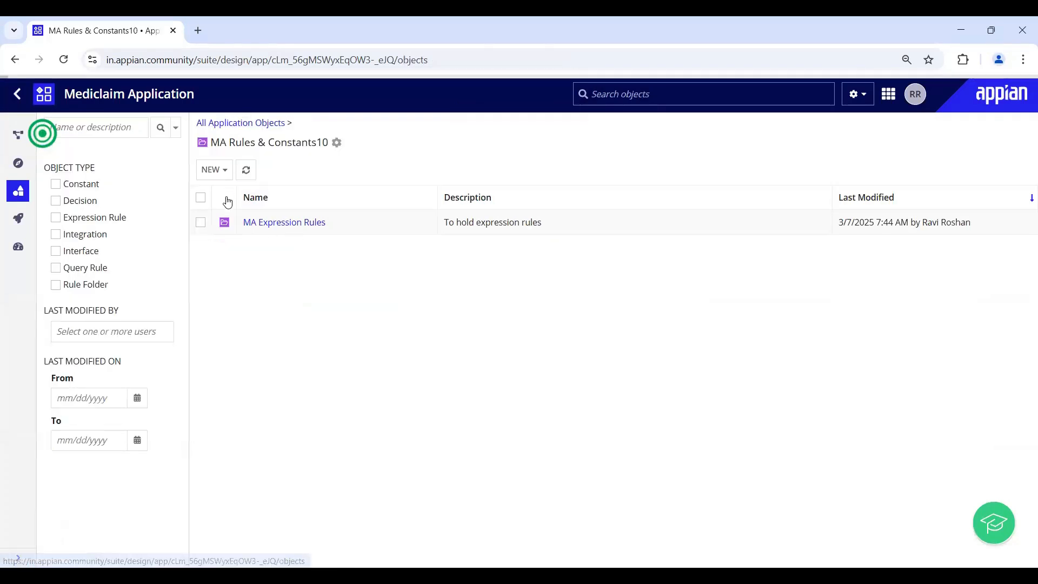
{"action": "left_click", "coordinate": [201, 251]}
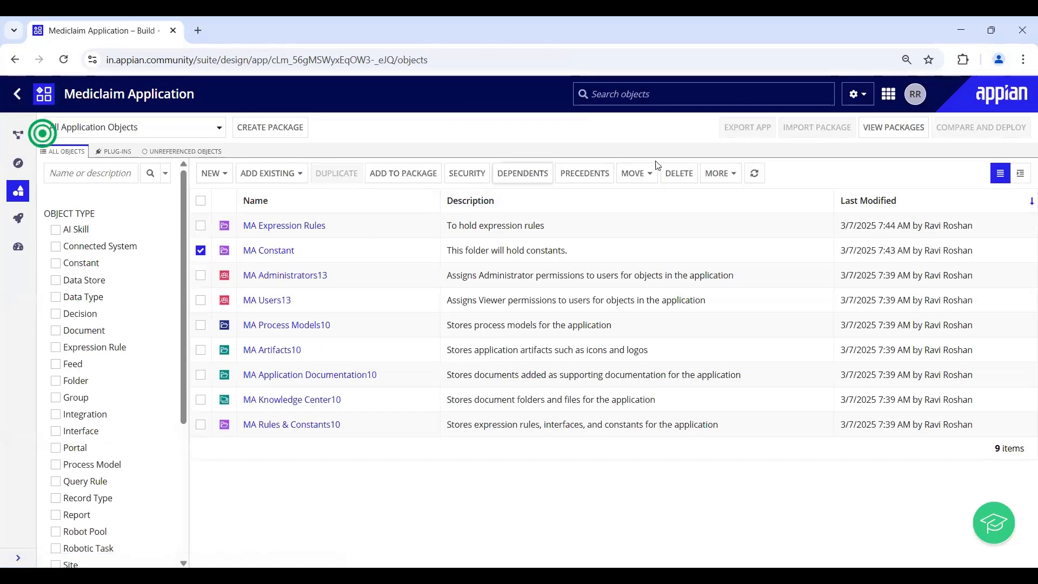
{"action": "left_click", "coordinate": [712, 173]}
{"action": "left_click", "coordinate": [716, 196]}
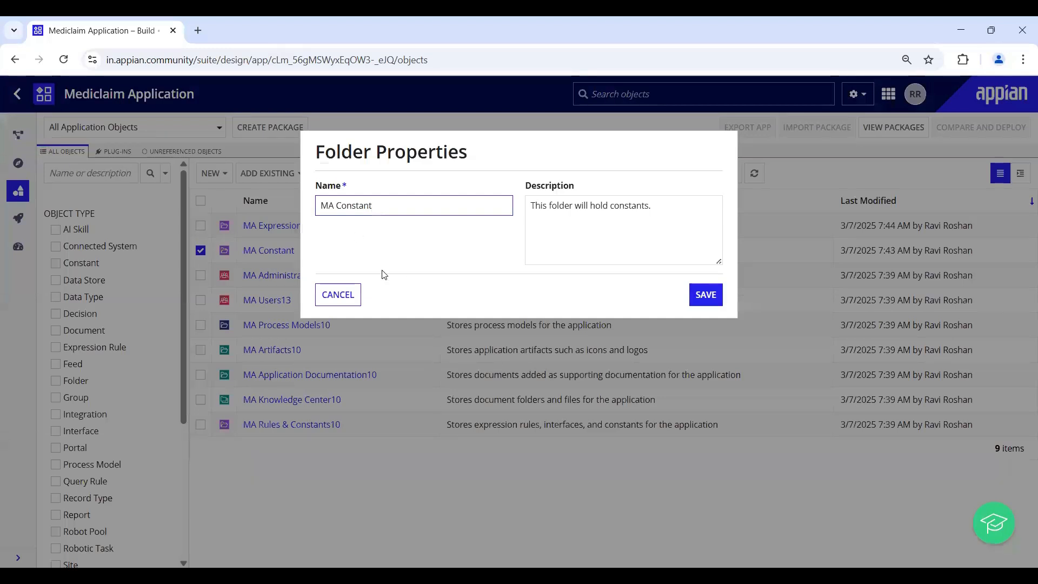
{"action": "left_click", "coordinate": [338, 296]}
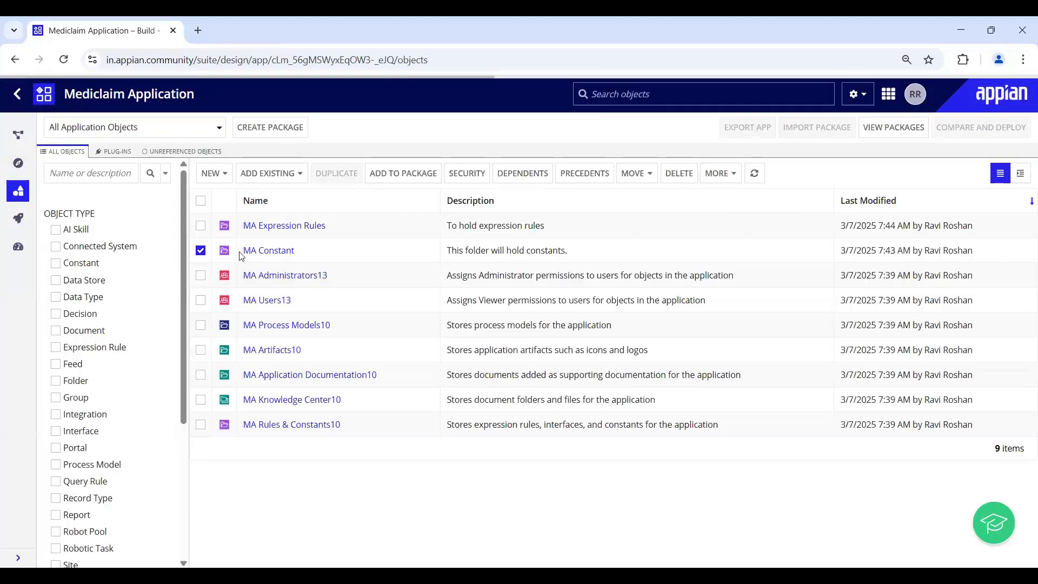
{"action": "left_click", "coordinate": [639, 174]}
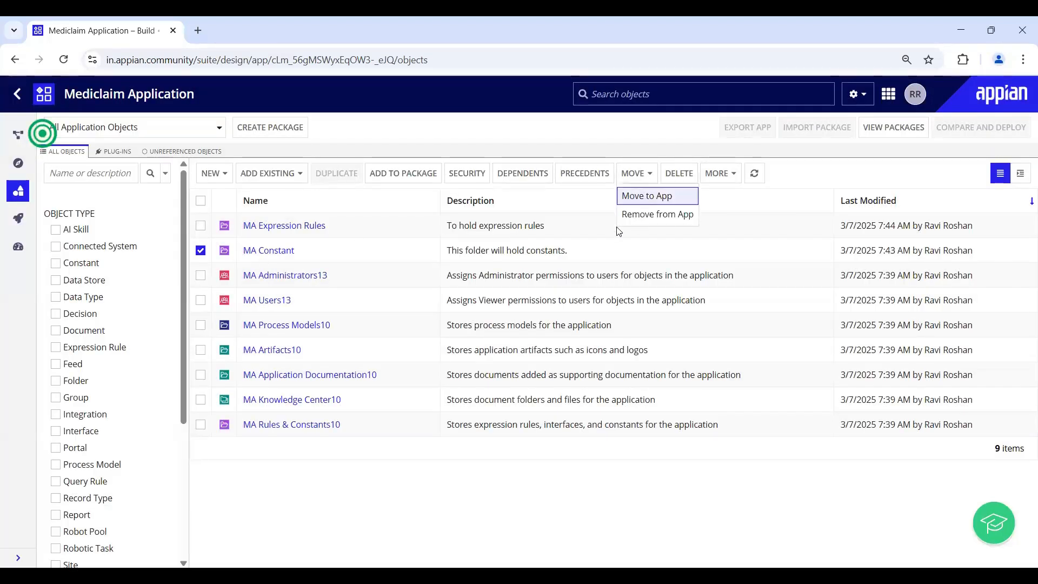
{"action": "left_click", "coordinate": [359, 465]}
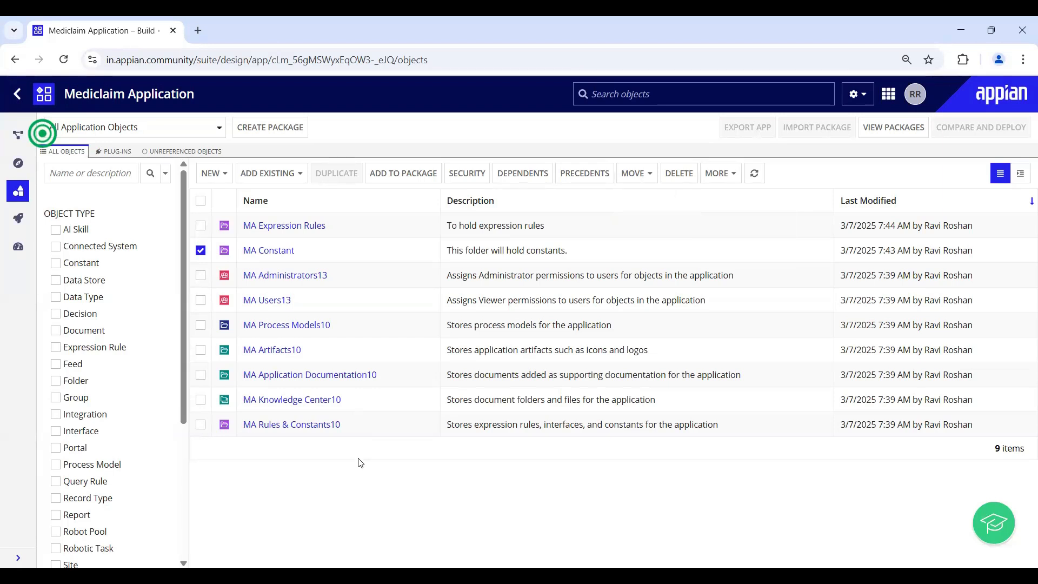
{"action": "left_click", "coordinate": [269, 248]}
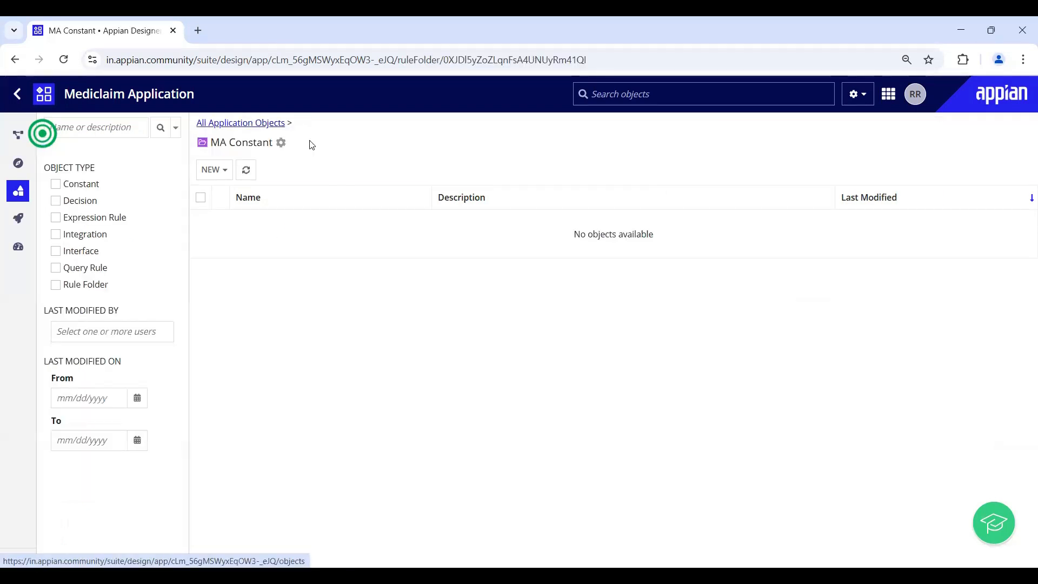
- Move MA Constant into MA Rules & Constants10 and return to the full objects list
{"action": "left_click", "coordinate": [280, 143]}
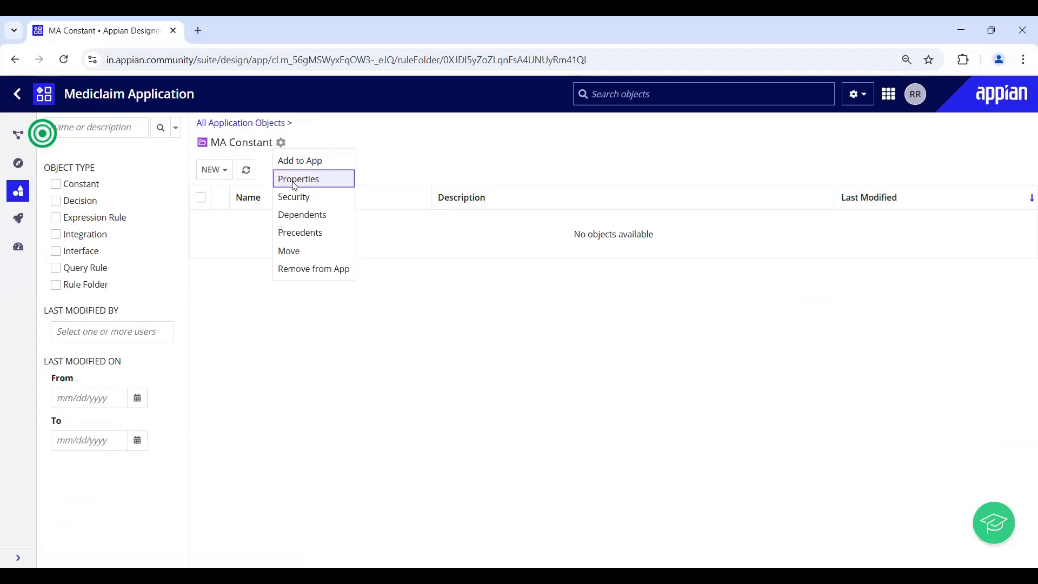
{"action": "left_click", "coordinate": [285, 269]}
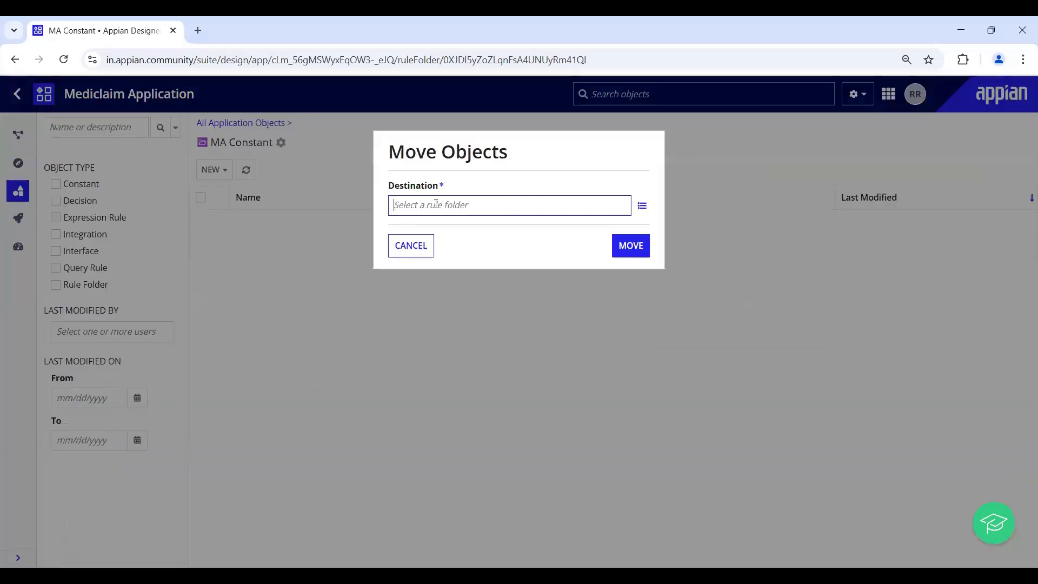
{"action": "type", "text": "ma"}
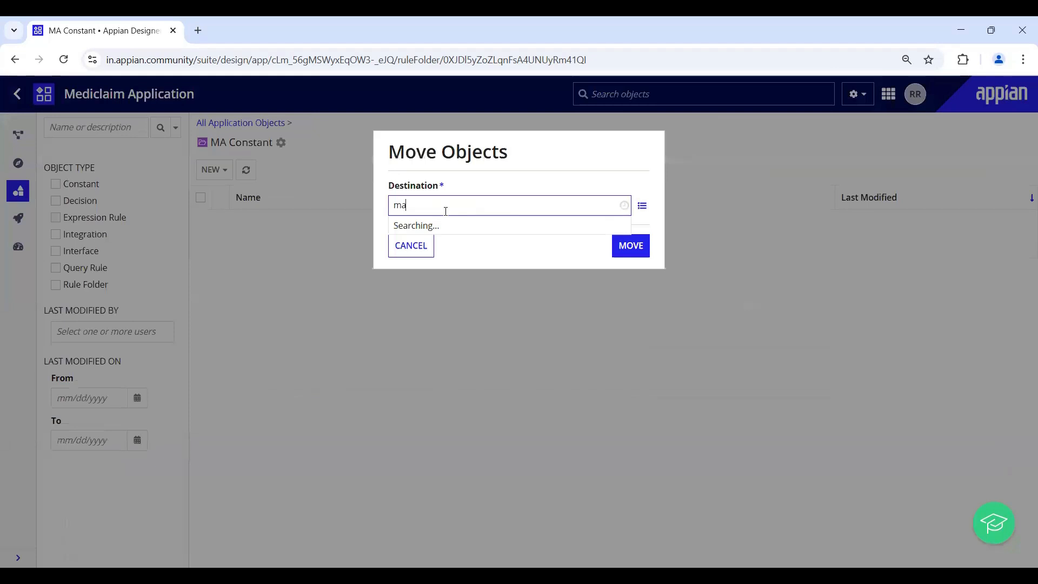
{"action": "type", "text": " rules"}
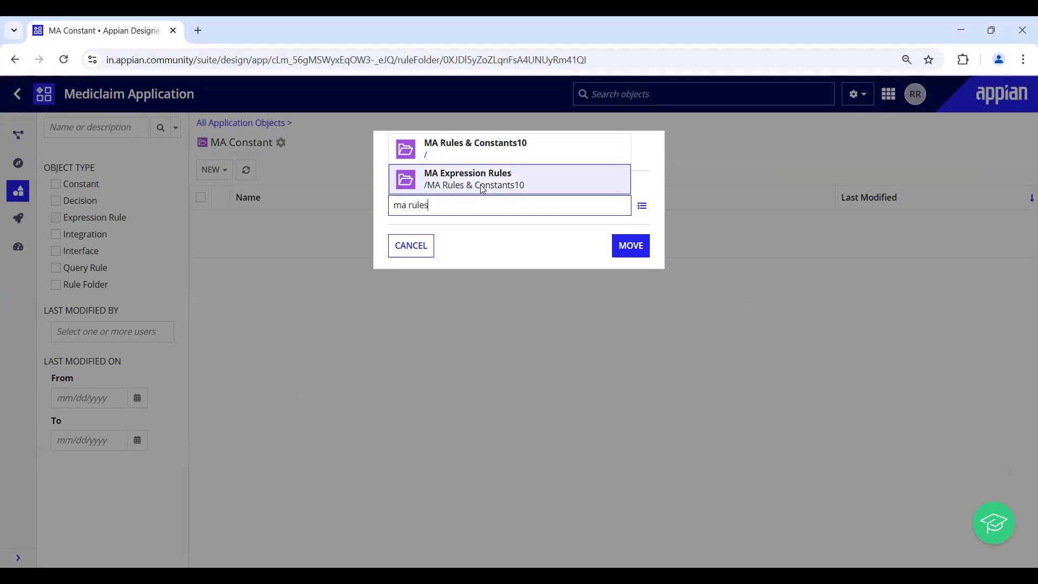
{"action": "left_click", "coordinate": [486, 154]}
{"action": "left_click", "coordinate": [624, 254]}
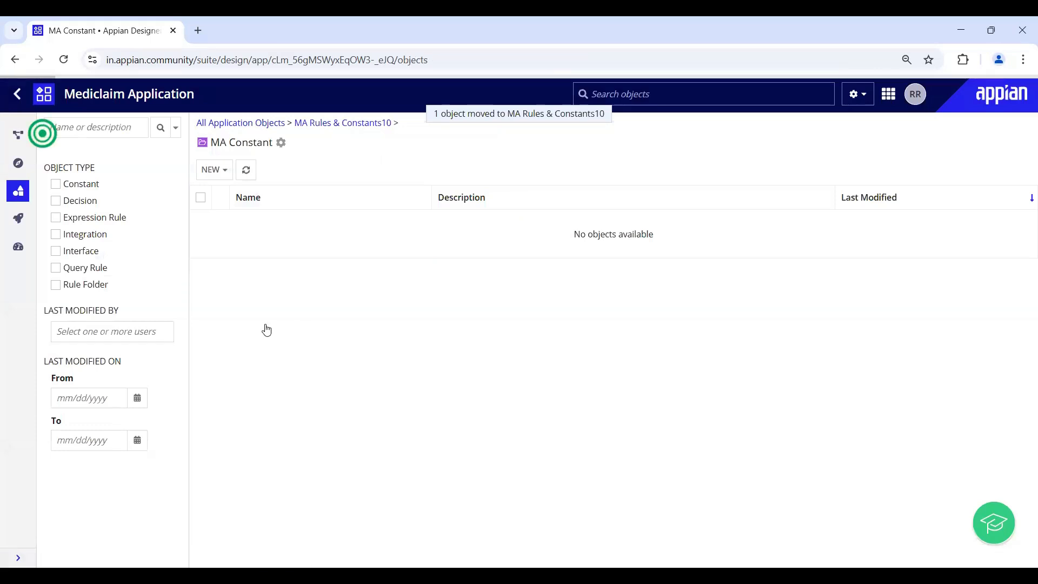
{"action": "left_click", "coordinate": [200, 226]}
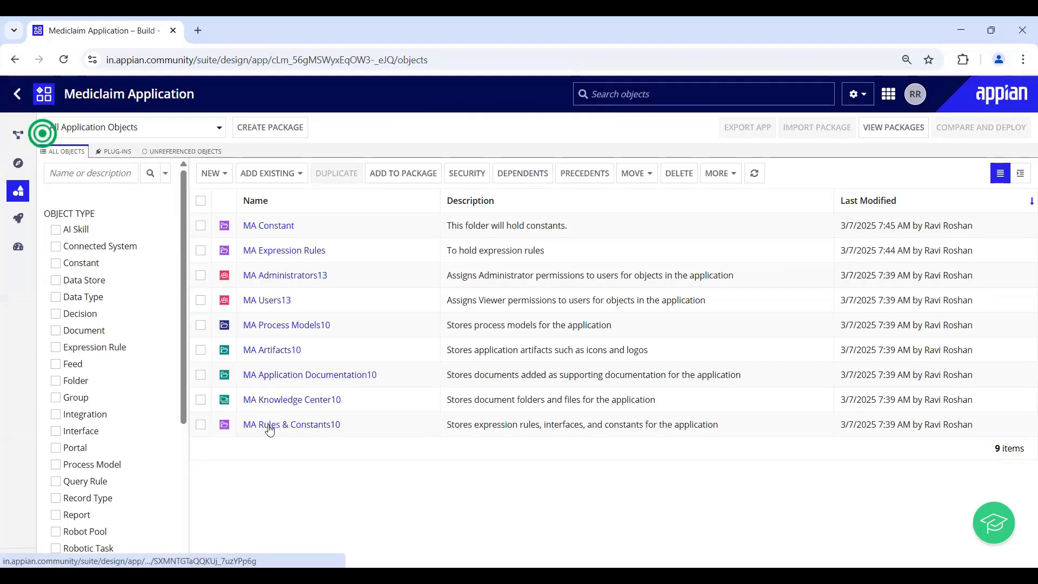
- Check that MA Rules & Constants10 holds MA Constant and MA Expression Rules, then list all objects
{"action": "left_click", "coordinate": [270, 425]}
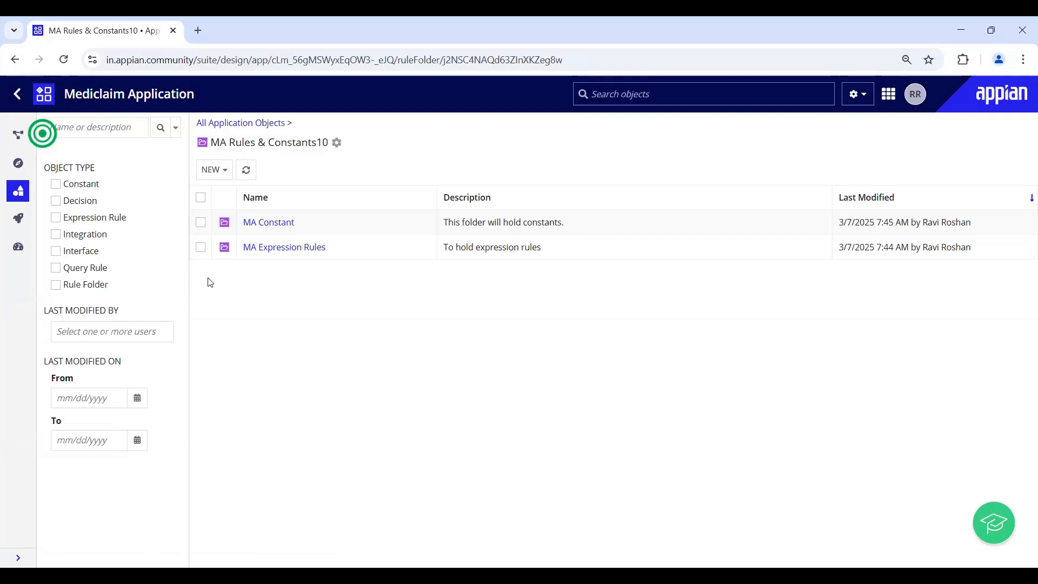
{"action": "left_click", "coordinate": [229, 125]}
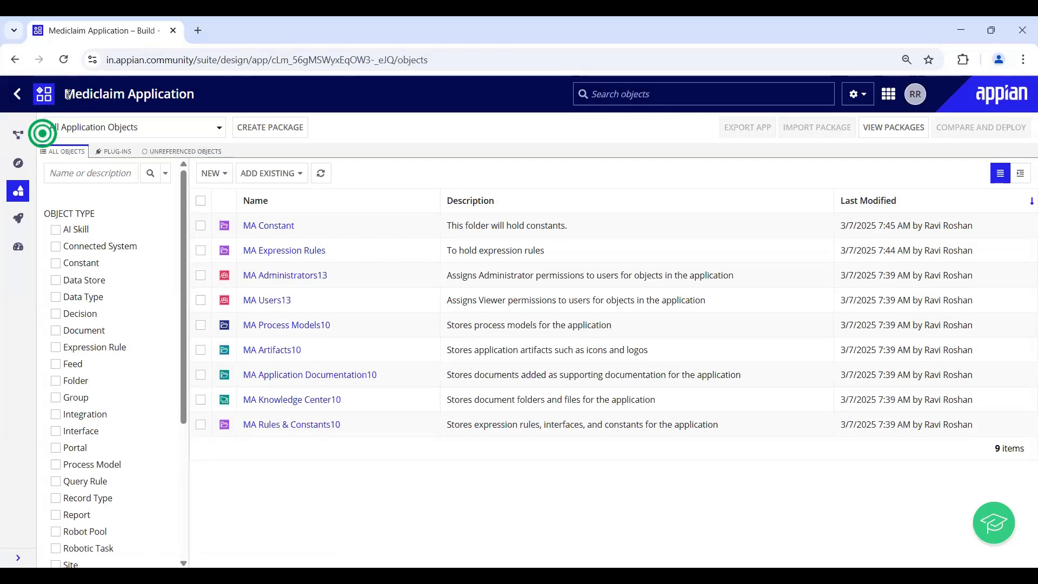
- View the Application Properties without saving, then go back to the Designer home page
{"action": "left_click", "coordinate": [858, 100]}
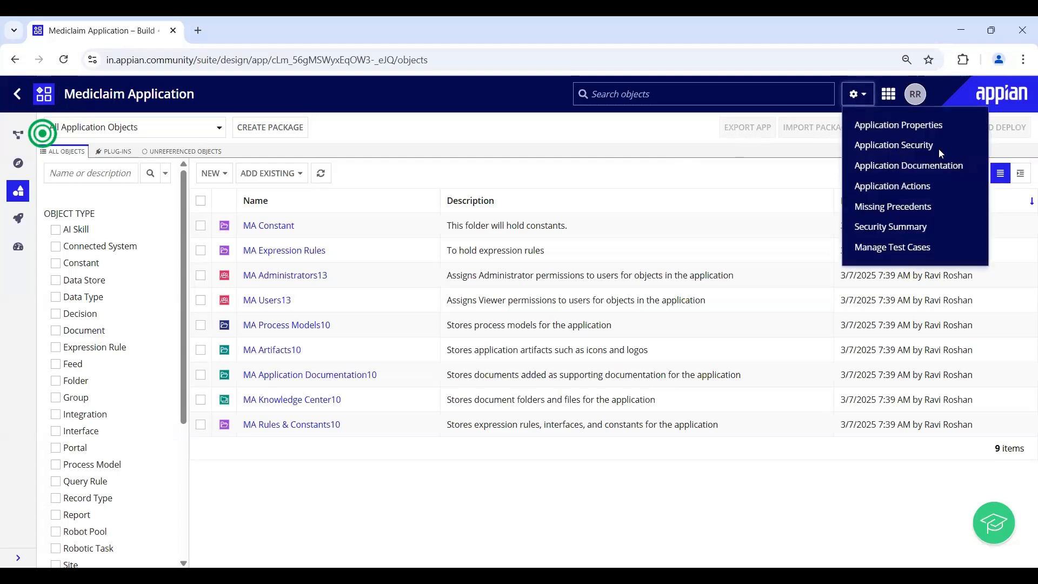
{"action": "left_click", "coordinate": [919, 125]}
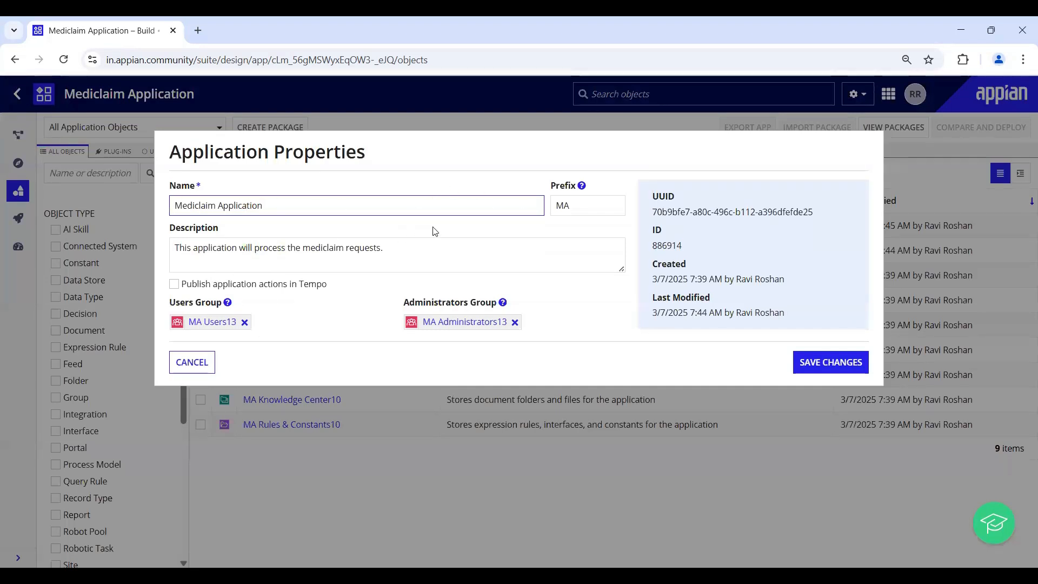
{"action": "left_click", "coordinate": [574, 204]}
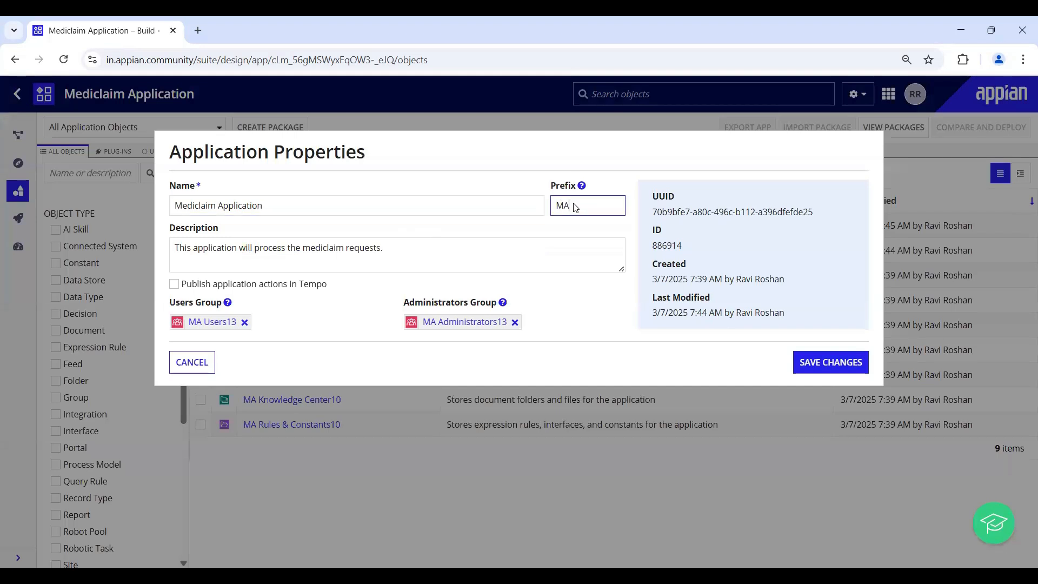
{"action": "left_click", "coordinate": [183, 362]}
{"action": "left_click", "coordinate": [20, 94]}
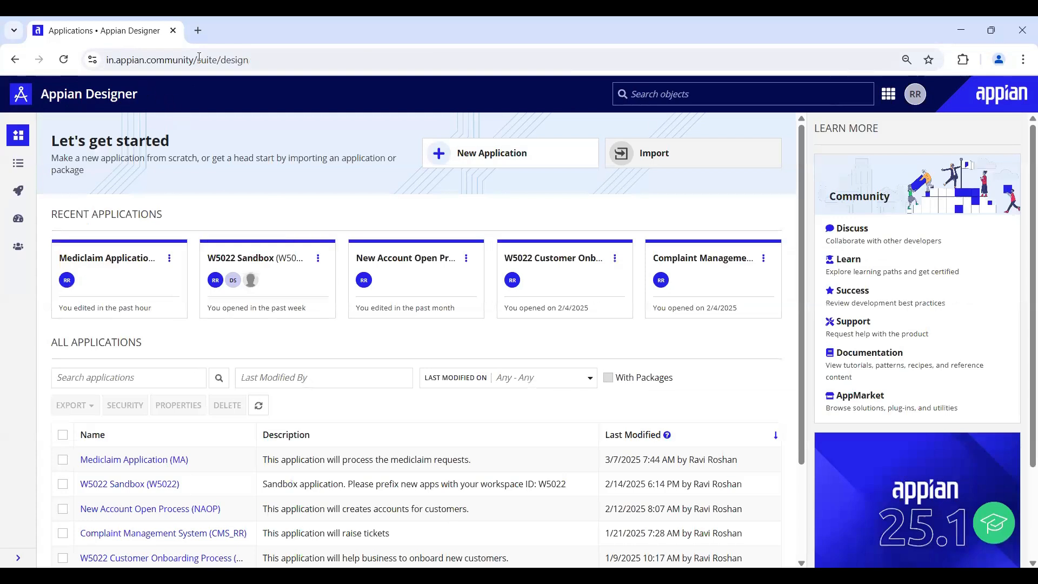
- Select the workspace ID in the W5022 Sandbox description, then reopen the Mediclaim Application (MA)
{"action": "scroll", "coordinate": [187, 362], "scroll_direction": "down", "scroll_amount": 3}
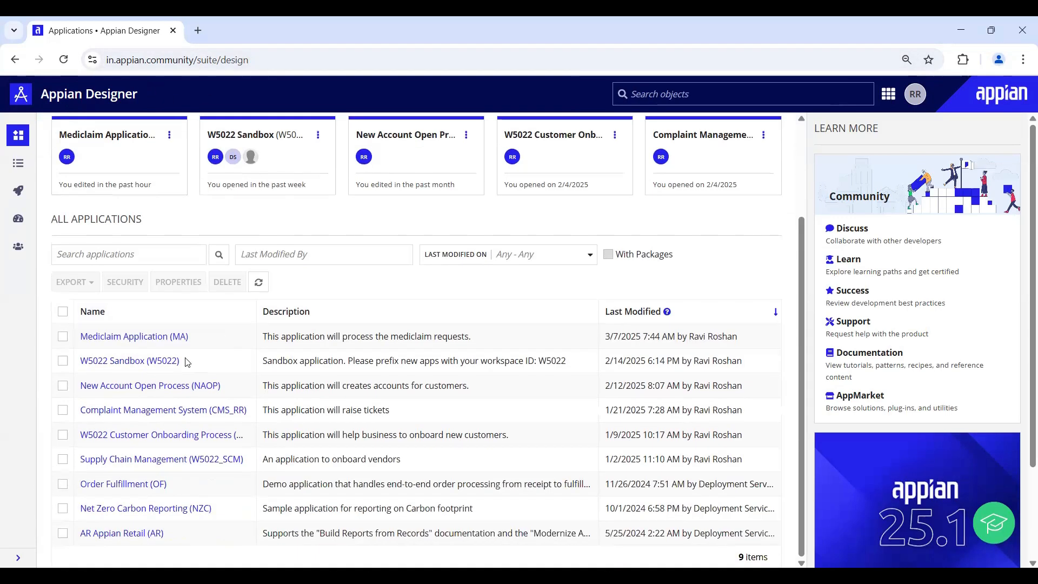
{"action": "left_click_drag", "start_coordinate": [355, 360], "coordinate": [539, 364]}
{"action": "double_click", "coordinate": [547, 362]}
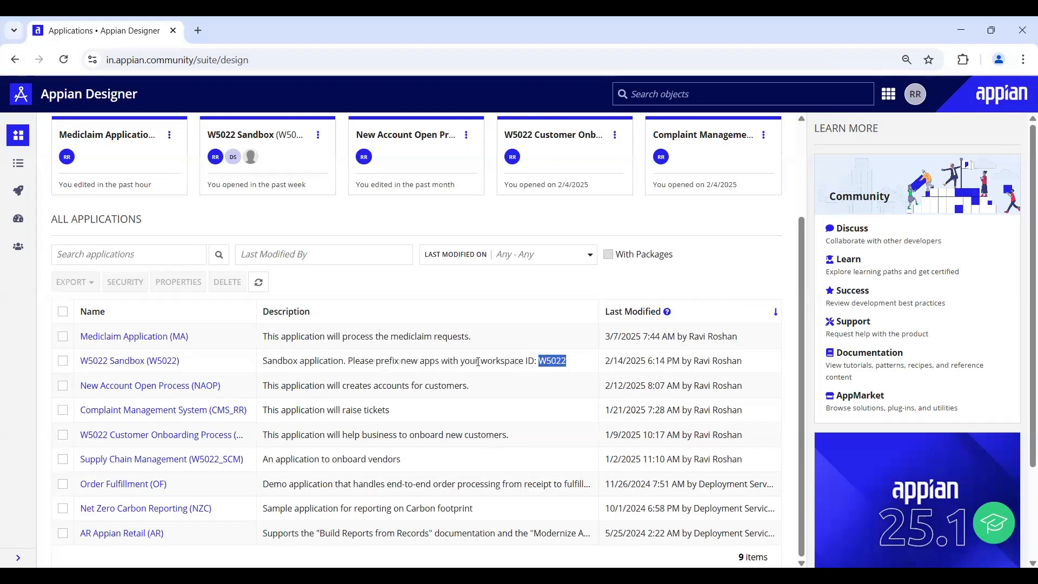
{"action": "left_click", "coordinate": [143, 339]}
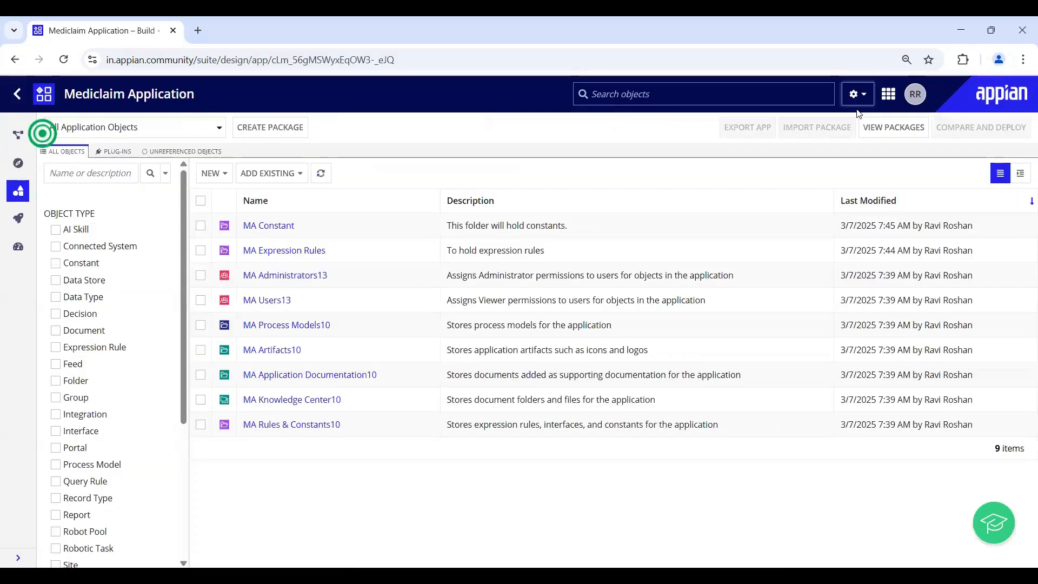
- Change the Mediclaim Application's prefix from MA to W5022_MA in Application Properties and save
{"action": "left_click", "coordinate": [855, 100]}
{"action": "left_click", "coordinate": [889, 125]}
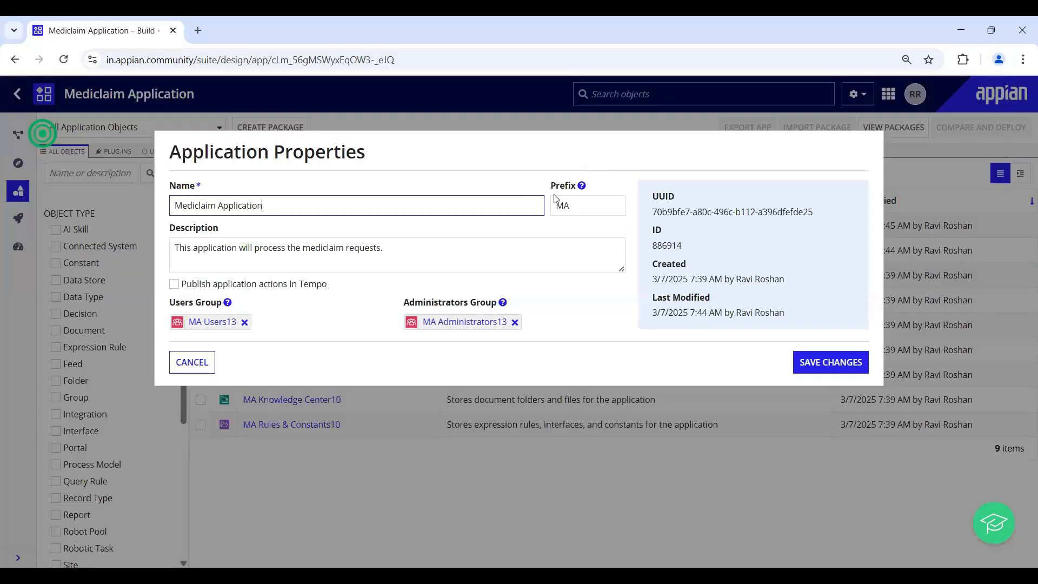
{"action": "left_click", "coordinate": [558, 205]}
{"action": "type", "text": "W5022_"}
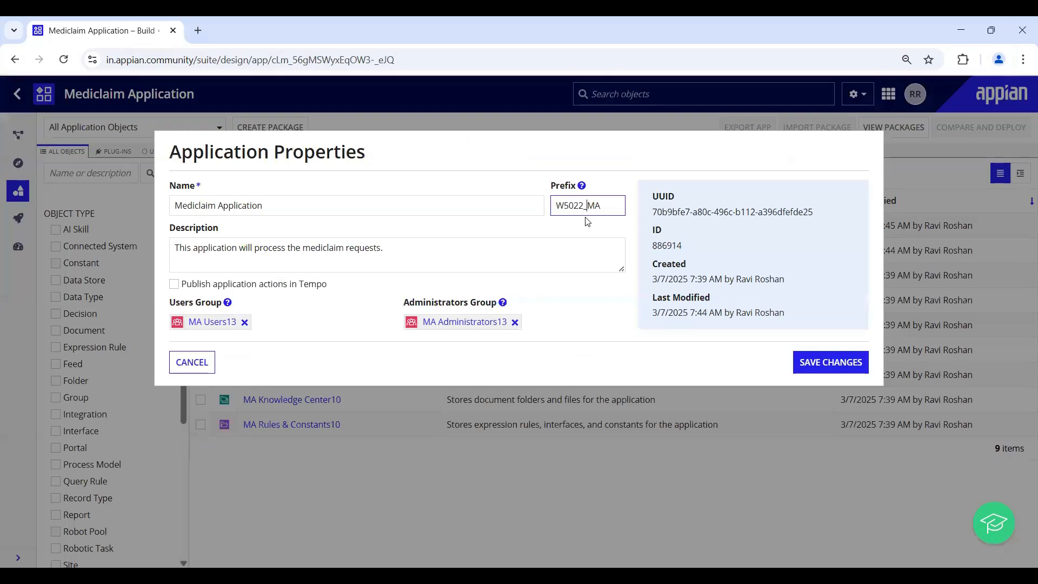
{"action": "left_click", "coordinate": [516, 232]}
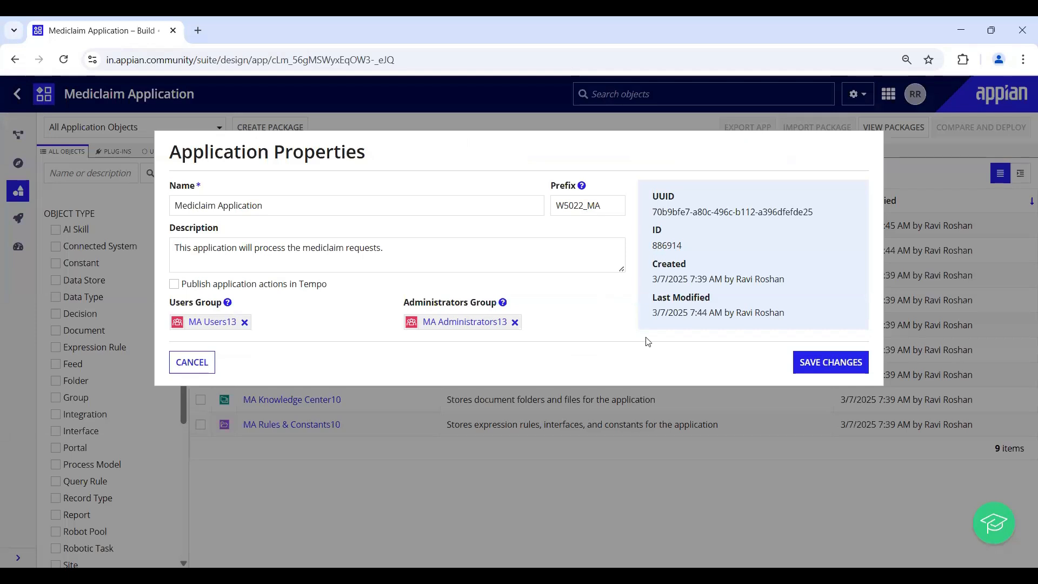
{"action": "left_click", "coordinate": [820, 363]}
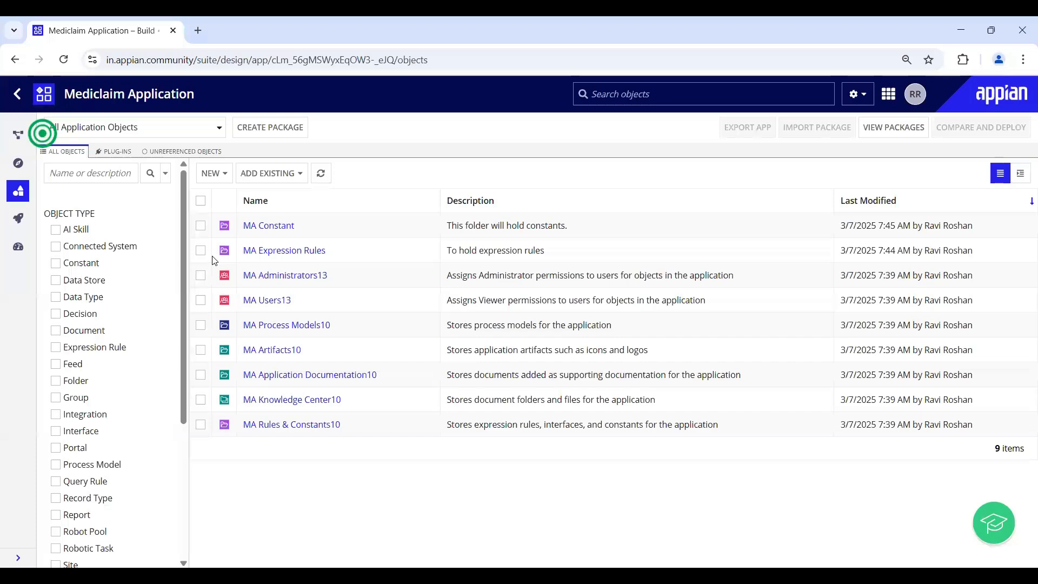
{"action": "left_click", "coordinate": [212, 173]}
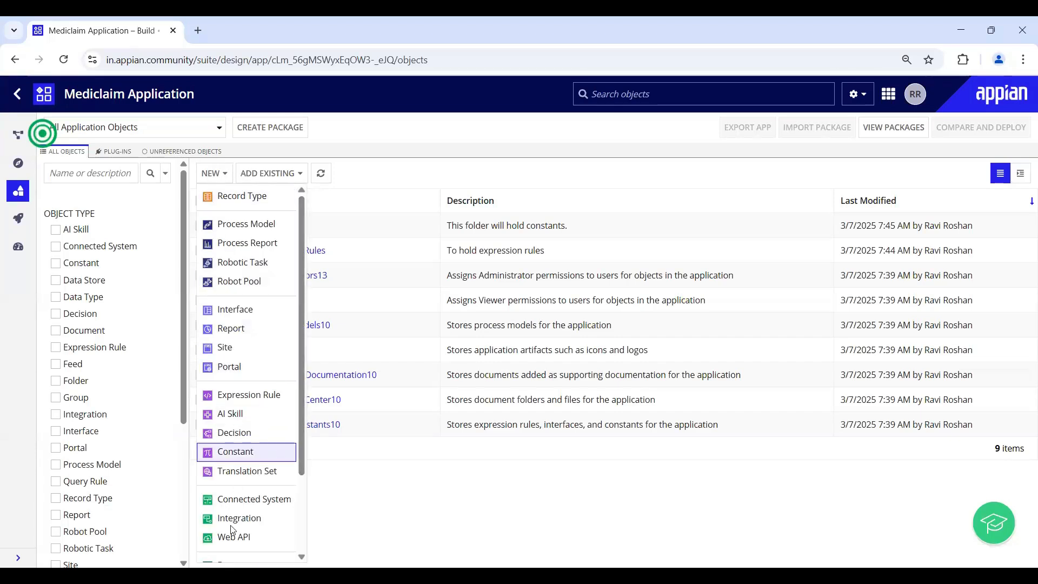
{"action": "scroll", "coordinate": [236, 535], "scroll_direction": "down", "scroll_amount": 2}
{"action": "left_click", "coordinate": [230, 549]}
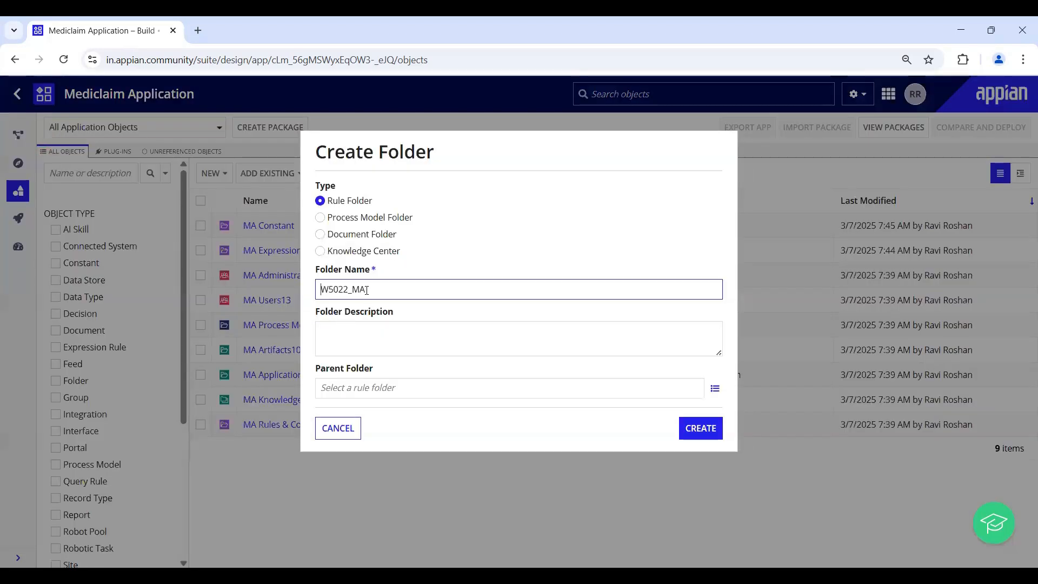
{"action": "double_click", "coordinate": [322, 291]}
{"action": "left_click", "coordinate": [344, 436]}
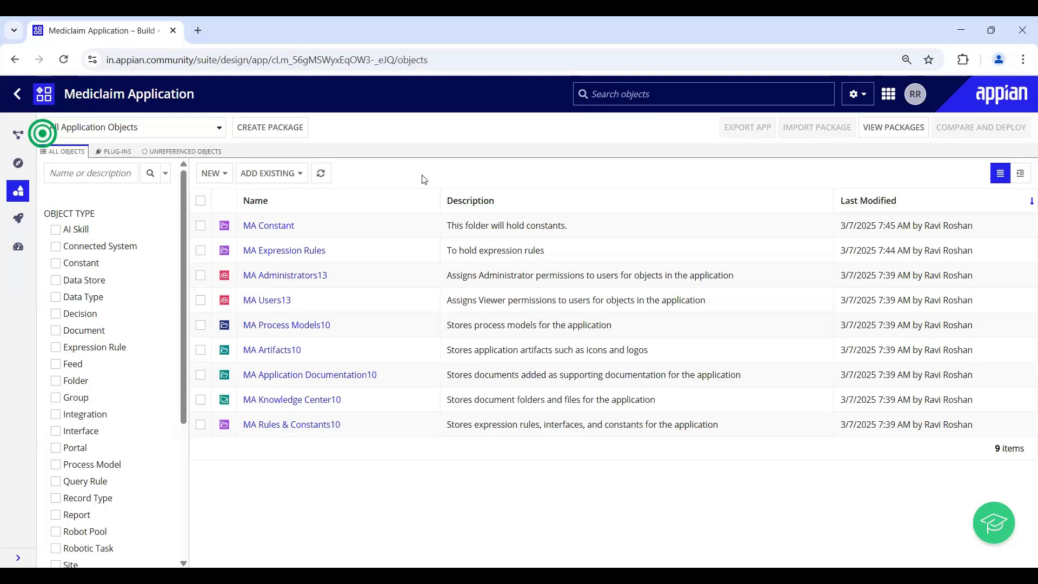
- Create record type W5022_MA Customer, display name Customers, described as a customers record for Mediclaim Application
{"action": "left_click", "coordinate": [214, 174]}
{"action": "left_click", "coordinate": [227, 197]}
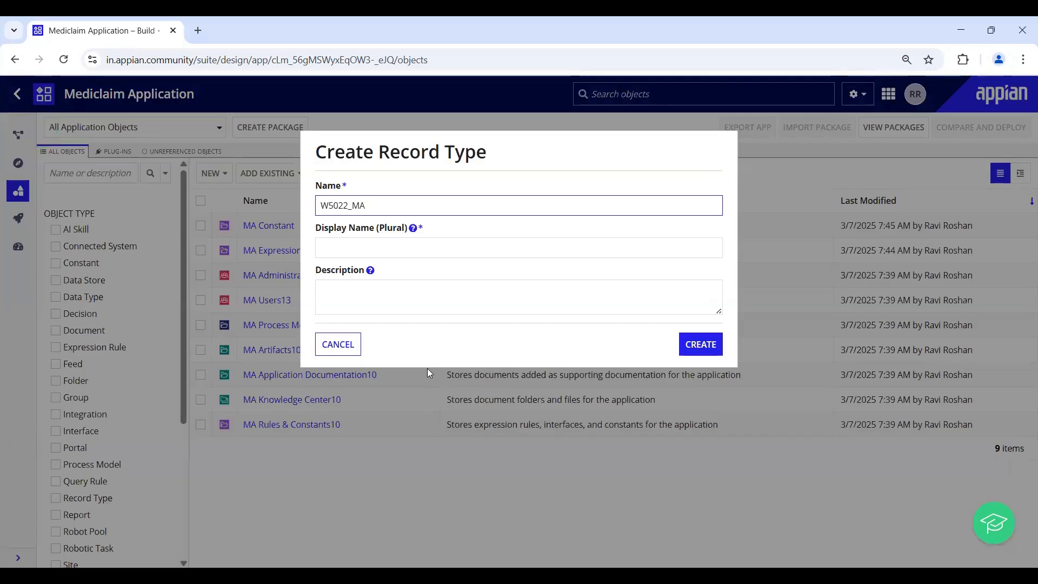
{"action": "type", "text": "Customers"}
{"action": "key", "text": "BackSpace"}
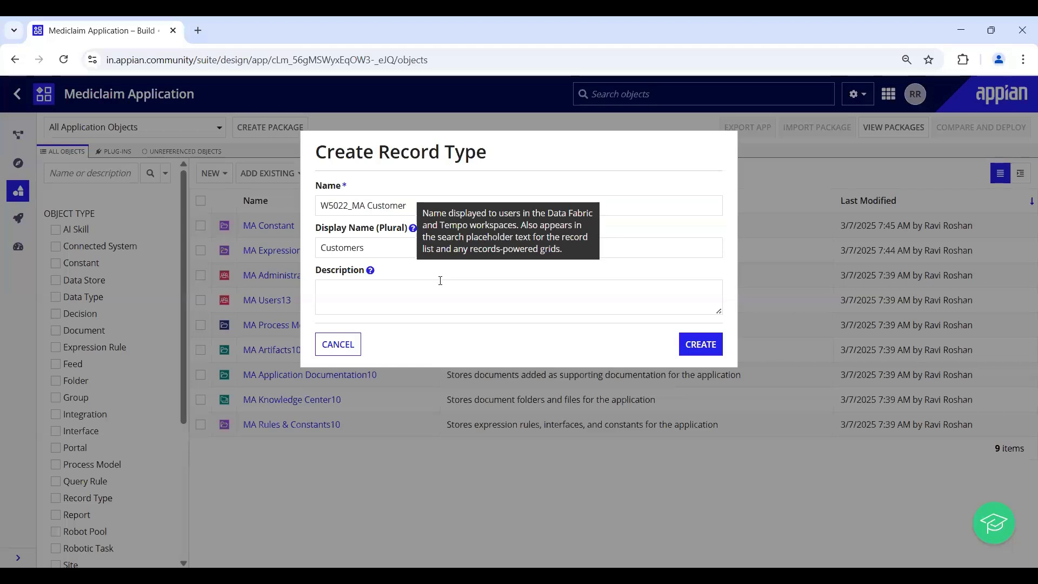
{"action": "left_click", "coordinate": [446, 298]}
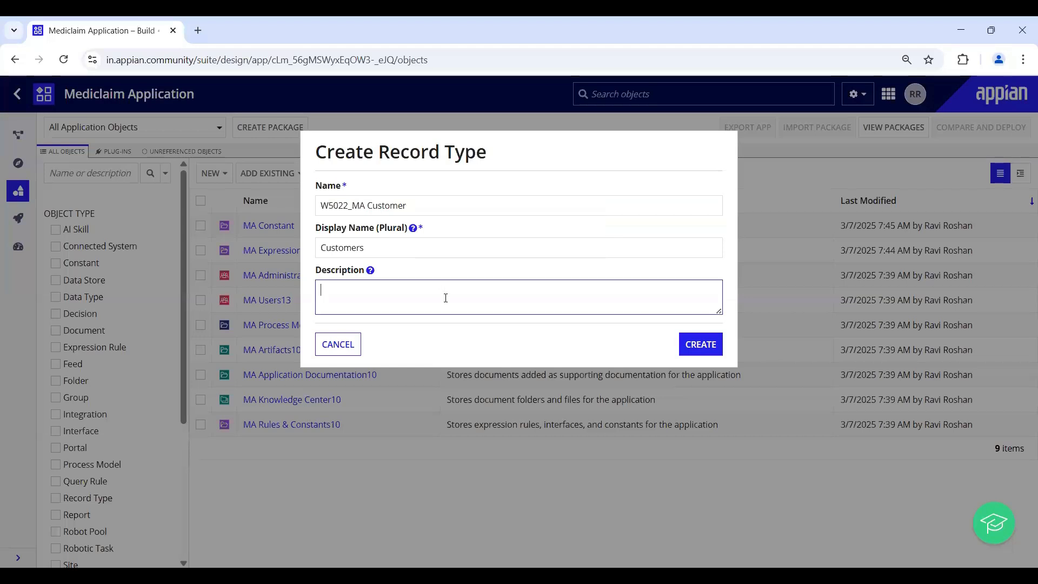
{"action": "type", "text": "Cutomers Record for Me"}
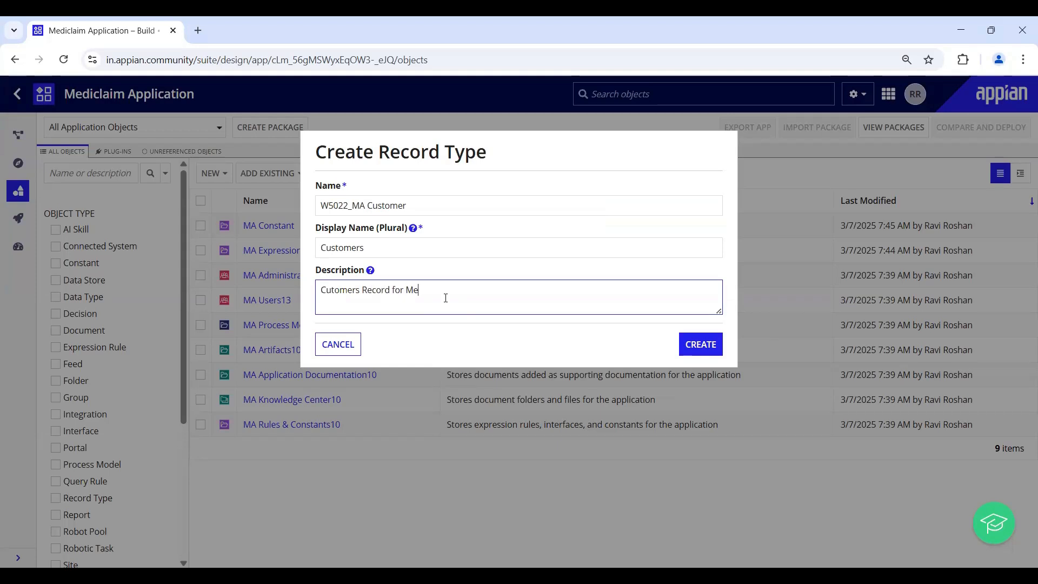
{"action": "type", "text": "diclaim Pr"}
{"action": "key", "text": "BackSpace"}
{"action": "key", "text": "BackSpace"}
{"action": "type", "text": "Application"}
{"action": "left_click", "coordinate": [697, 344]}
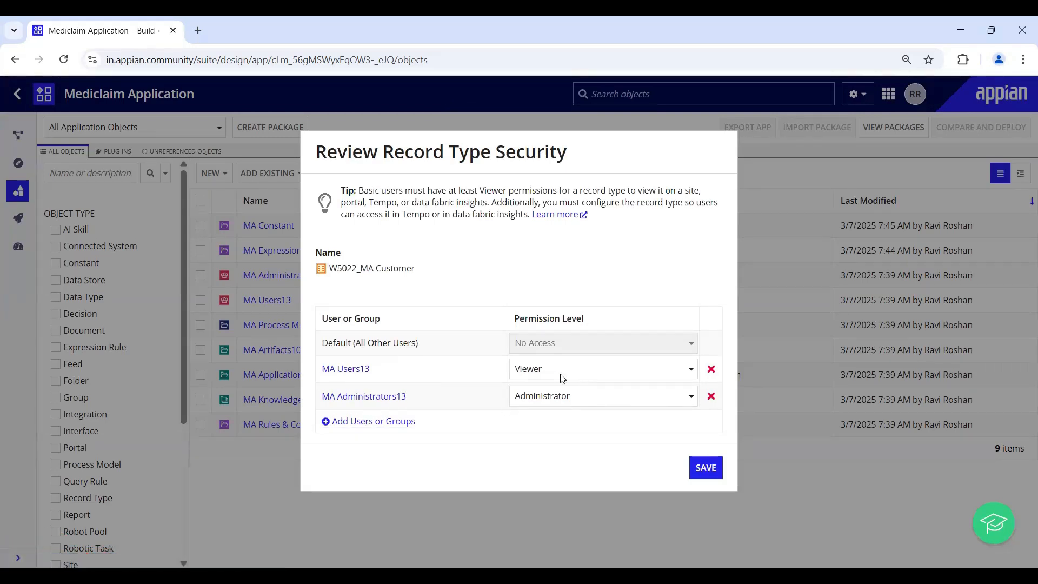
- Save the record type security, granting MA Users13 Viewer access, to open W5022_MA Customer
{"action": "left_click", "coordinate": [693, 464]}
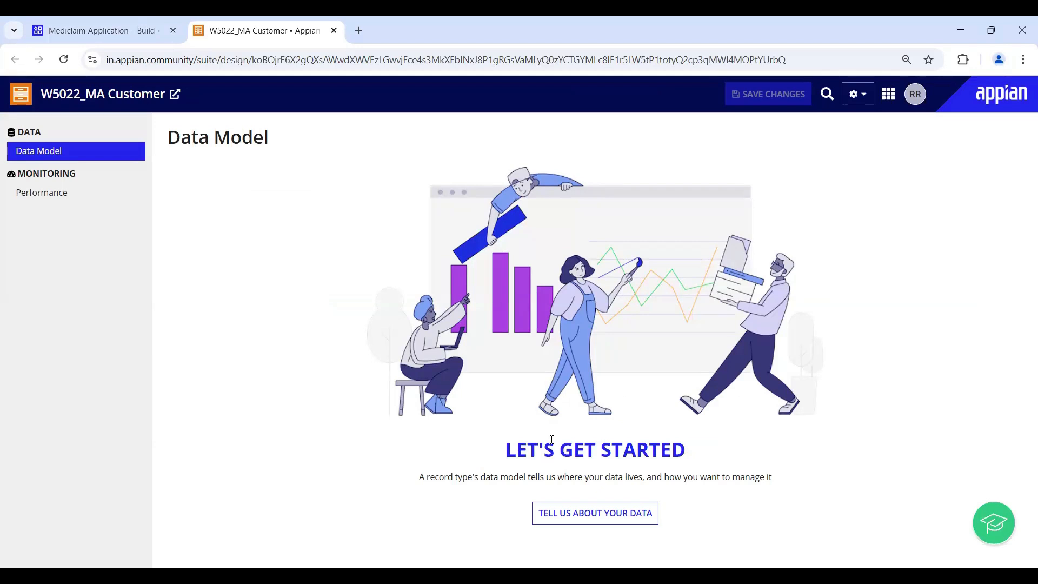
- Start configuring the Customer record type's data source from its empty Data Model page
{"action": "left_click", "coordinate": [562, 513]}
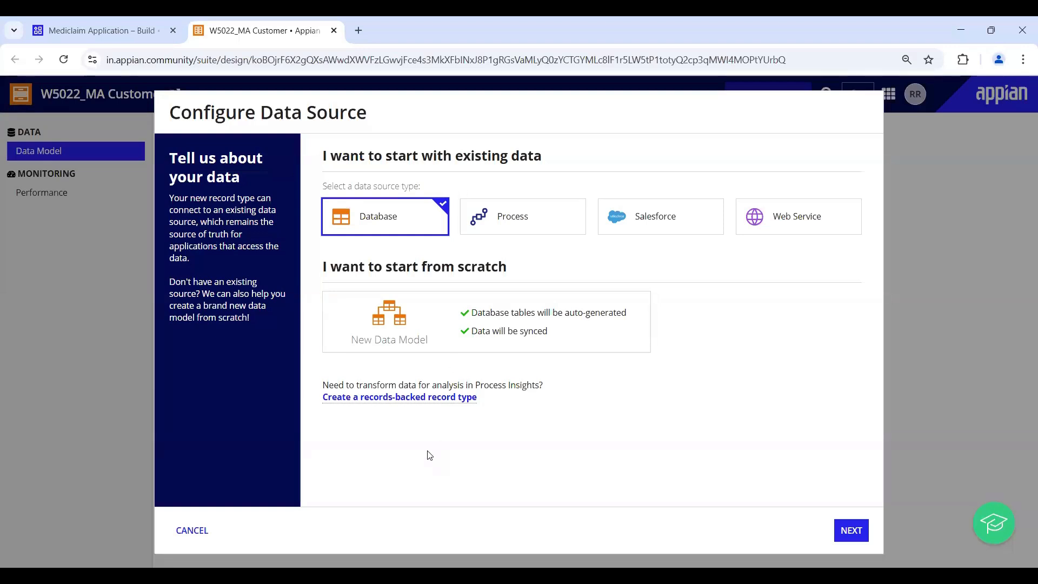
- Choose New Data Model on W5022 Data Source with Data Fabric, moving the help bubble aside
{"action": "left_click", "coordinate": [417, 340]}
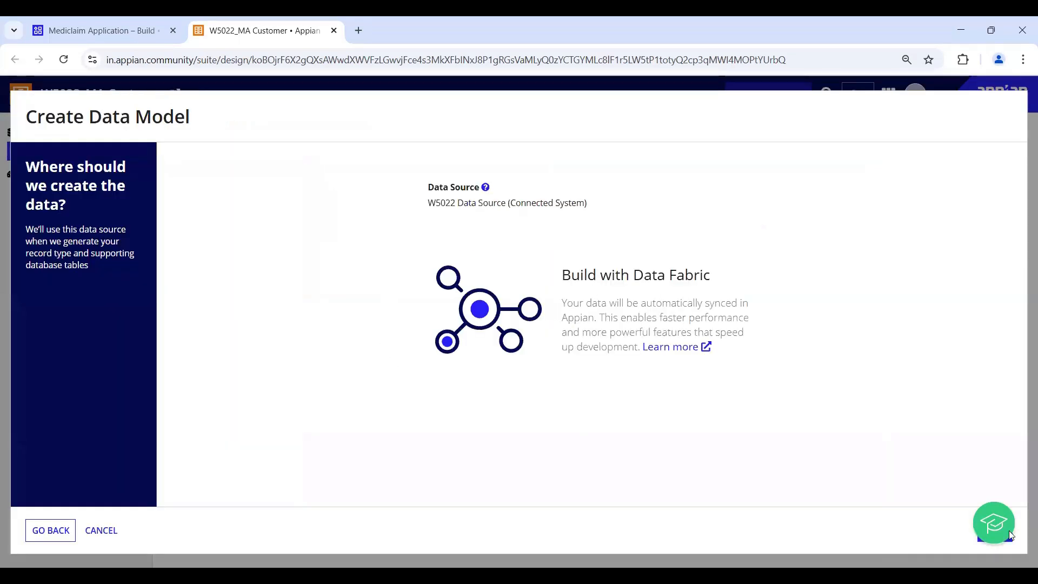
{"action": "left_click_drag", "start_coordinate": [987, 526], "coordinate": [854, 546]}
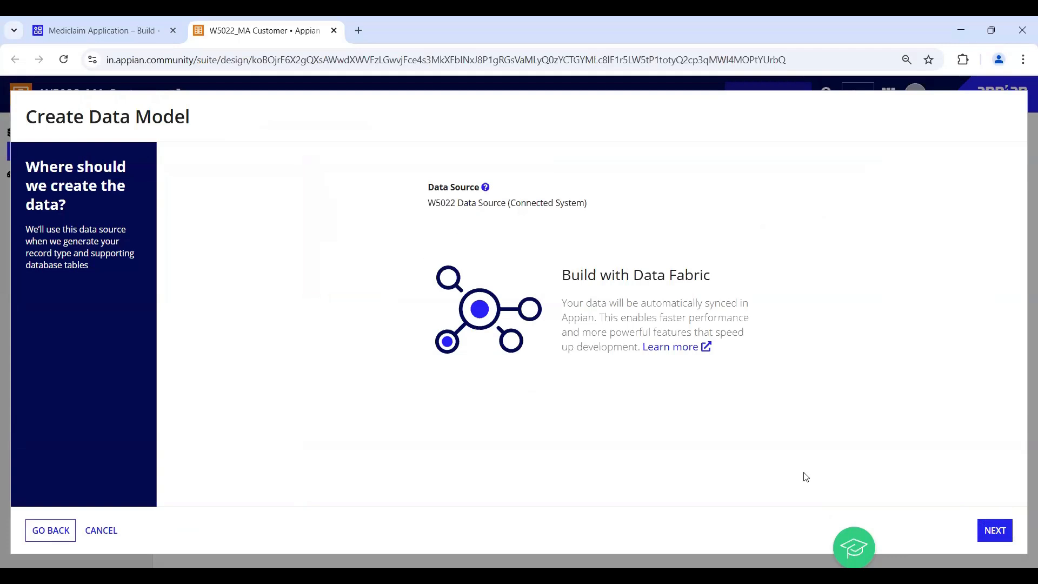
- Advance to the fields step and bring up Add Multiple Fields after the id row
{"action": "left_click", "coordinate": [988, 535]}
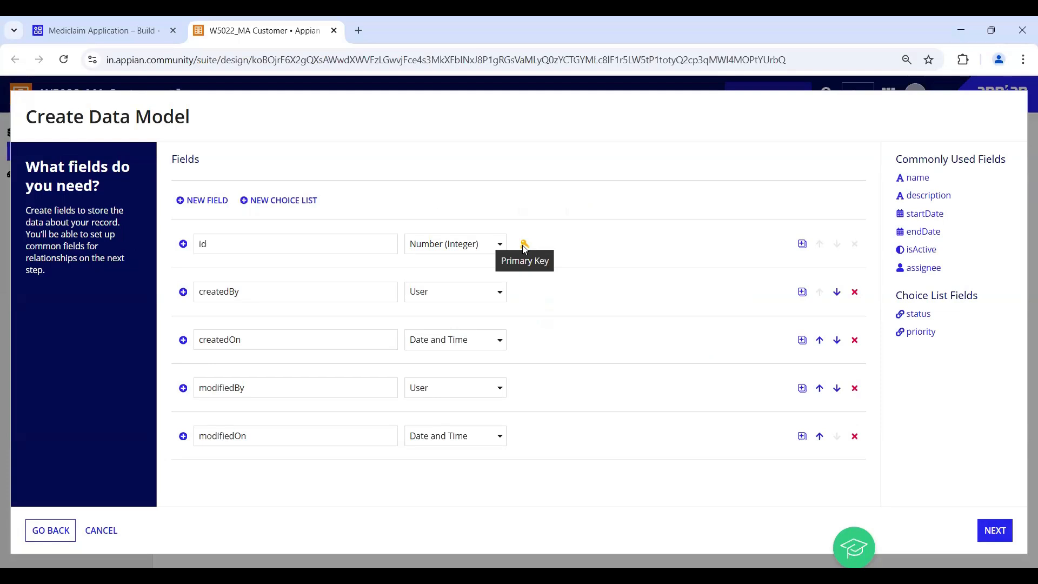
{"action": "left_click", "coordinate": [802, 244]}
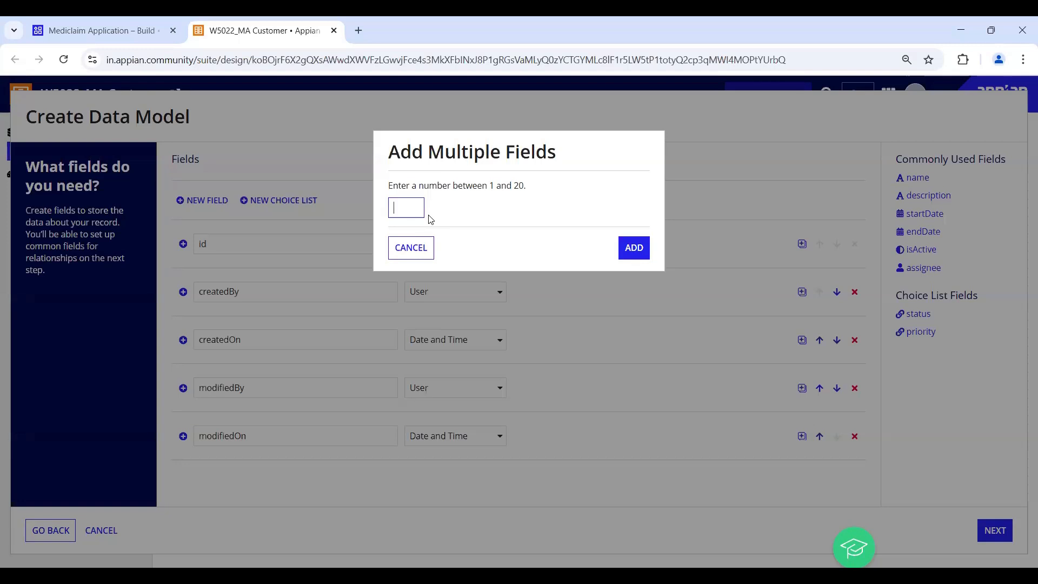
- Add 7 new fields and name the first four firstName, middleName, lastName and email
{"action": "type", "text": "7"}
{"action": "left_click", "coordinate": [627, 249]}
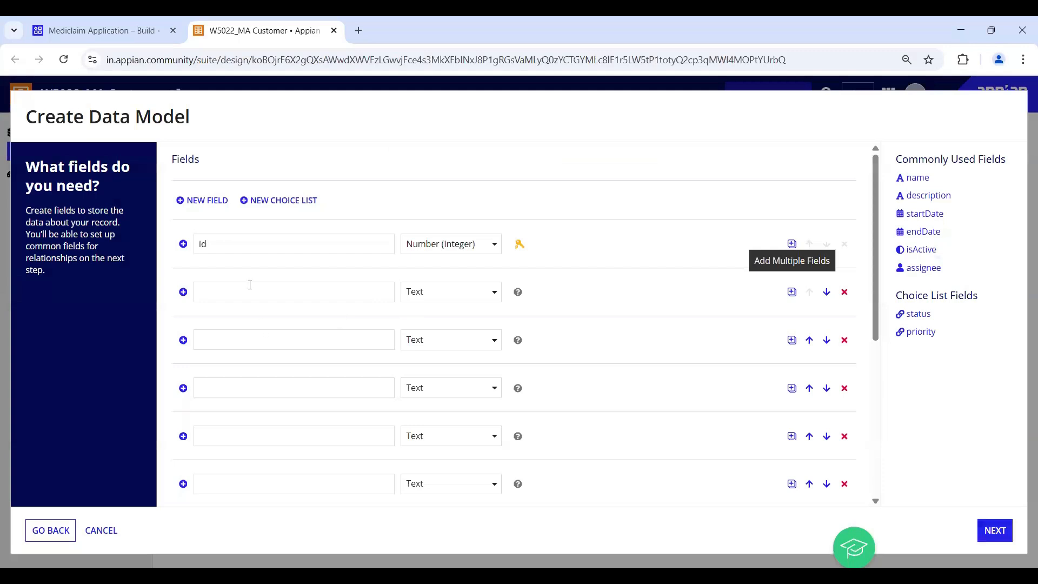
{"action": "left_click", "coordinate": [254, 287]}
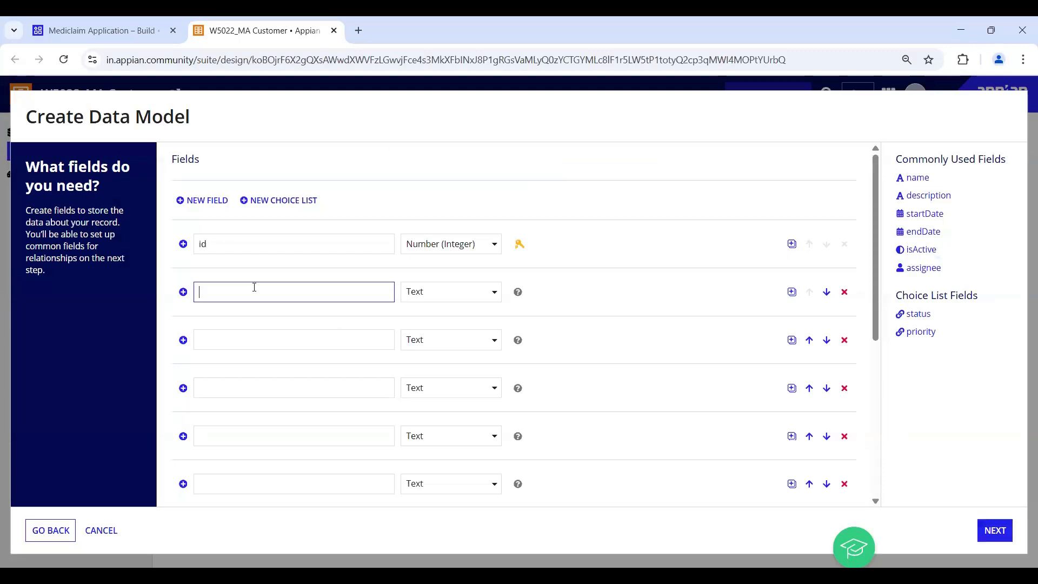
{"action": "type", "text": "firstName"}
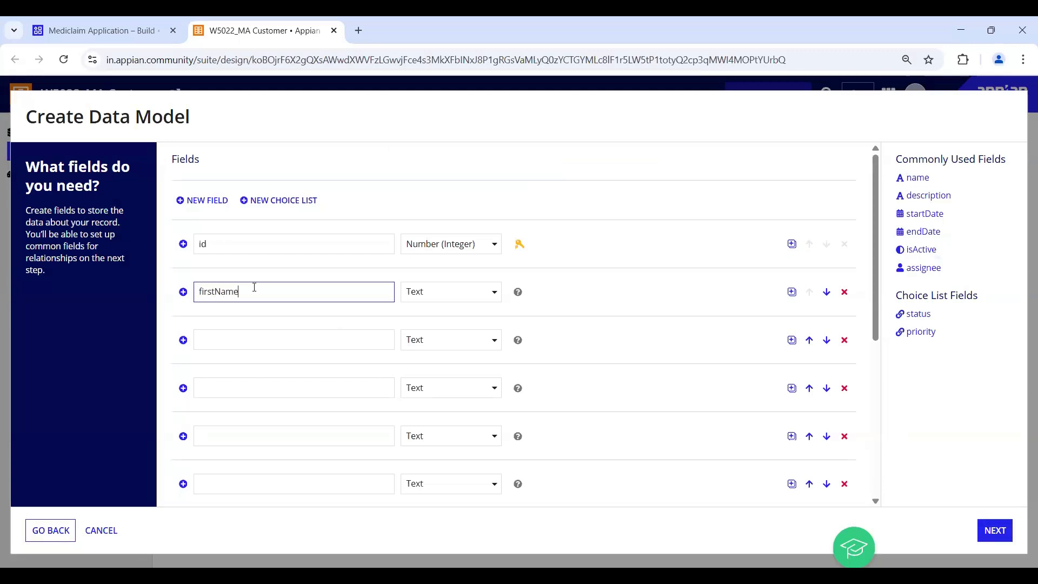
{"action": "left_click", "coordinate": [208, 336]}
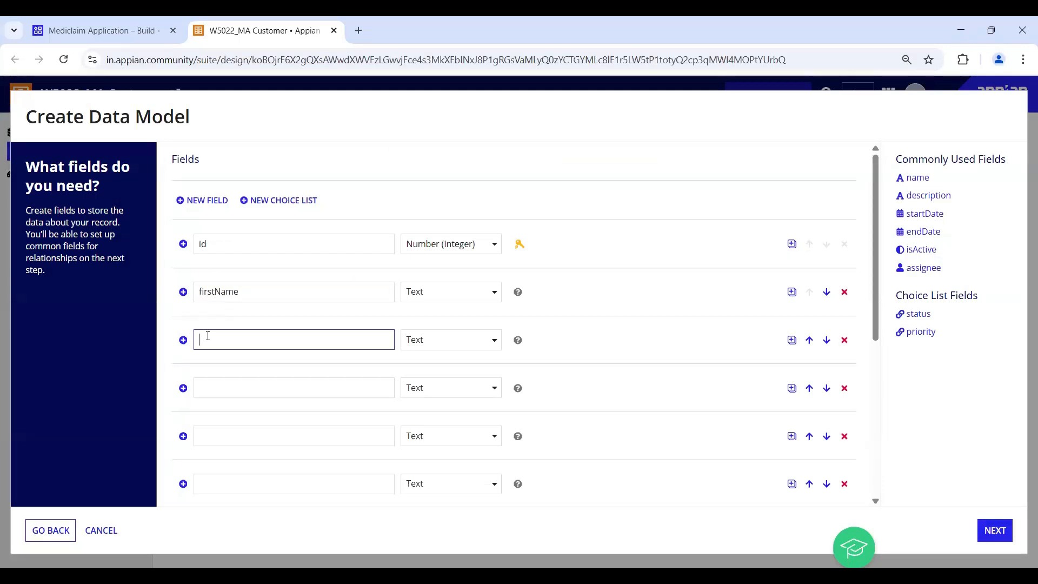
{"action": "type", "text": "middleName"}
{"action": "scroll", "coordinate": [292, 314], "scroll_direction": "down", "scroll_amount": 2}
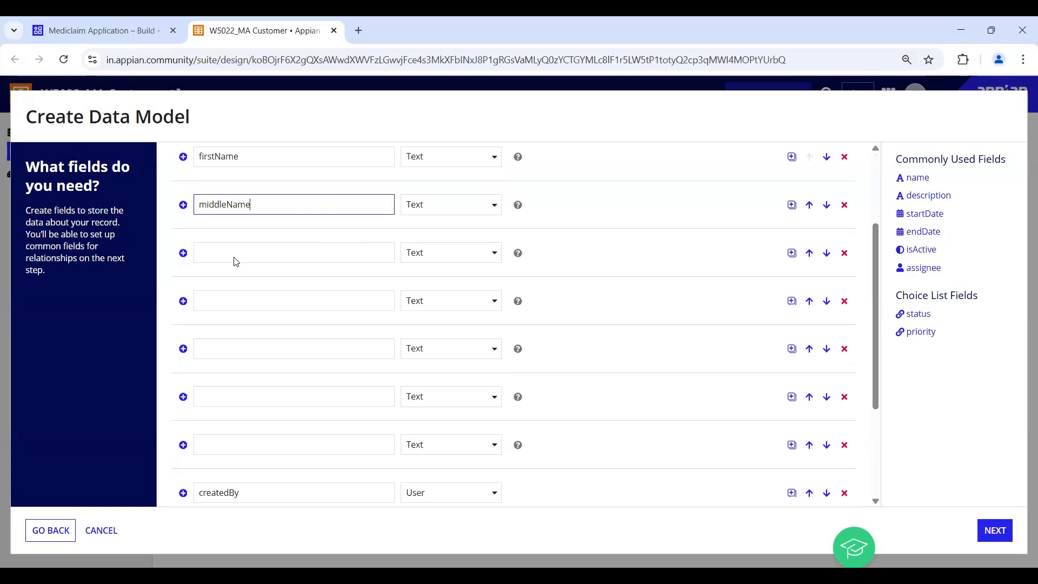
{"action": "scroll", "coordinate": [236, 261], "scroll_direction": "down", "scroll_amount": 3}
{"action": "scroll", "coordinate": [235, 262], "scroll_direction": "up", "scroll_amount": 3}
{"action": "left_click", "coordinate": [243, 225]}
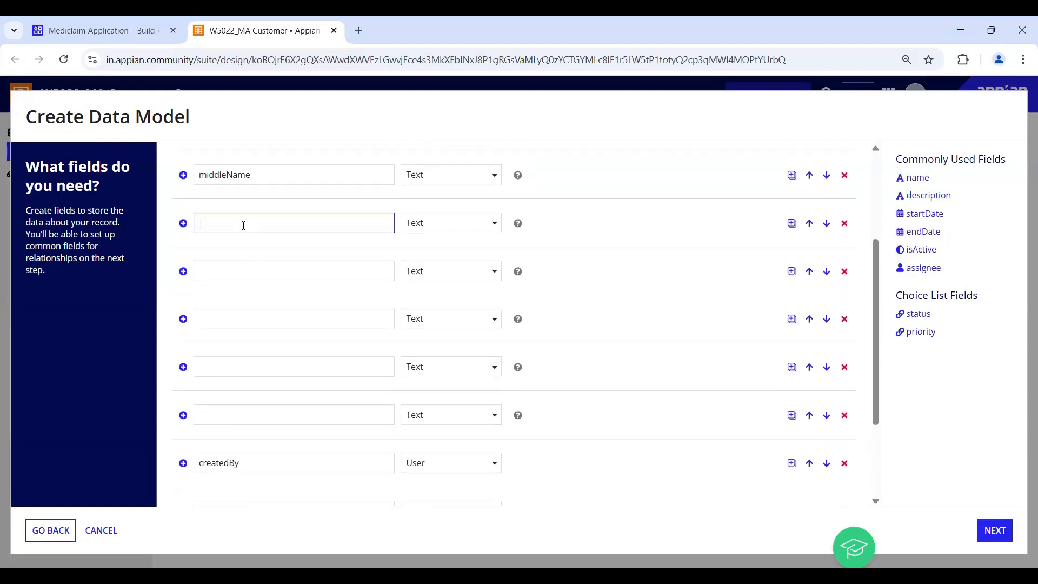
{"action": "type", "text": "lastName"}
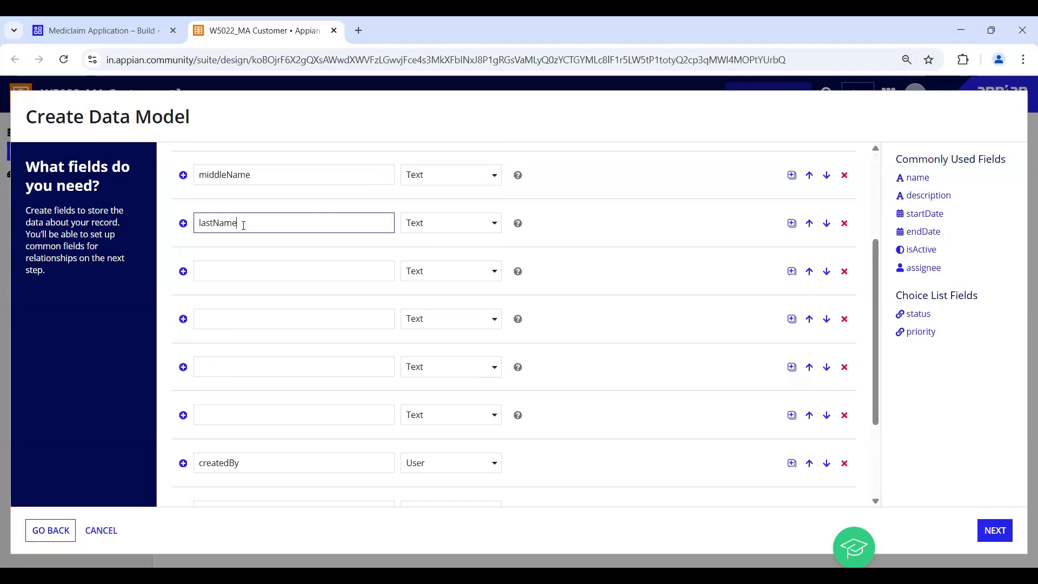
{"action": "left_click", "coordinate": [232, 272]}
{"action": "type", "text": "email"}
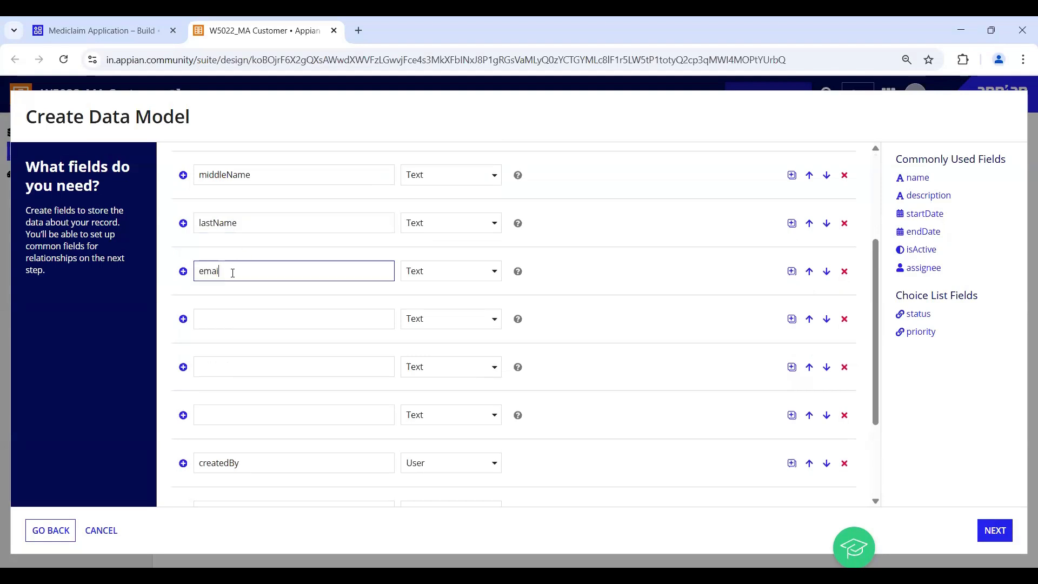
- Name the remaining fields dob as Date, age as Number (Integer), and isActive as Boolean
{"action": "left_click", "coordinate": [235, 317]}
{"action": "type", "text": "dob"}
{"action": "left_click", "coordinate": [494, 327]}
{"action": "left_click", "coordinate": [494, 327]}
{"action": "left_click", "coordinate": [430, 430]}
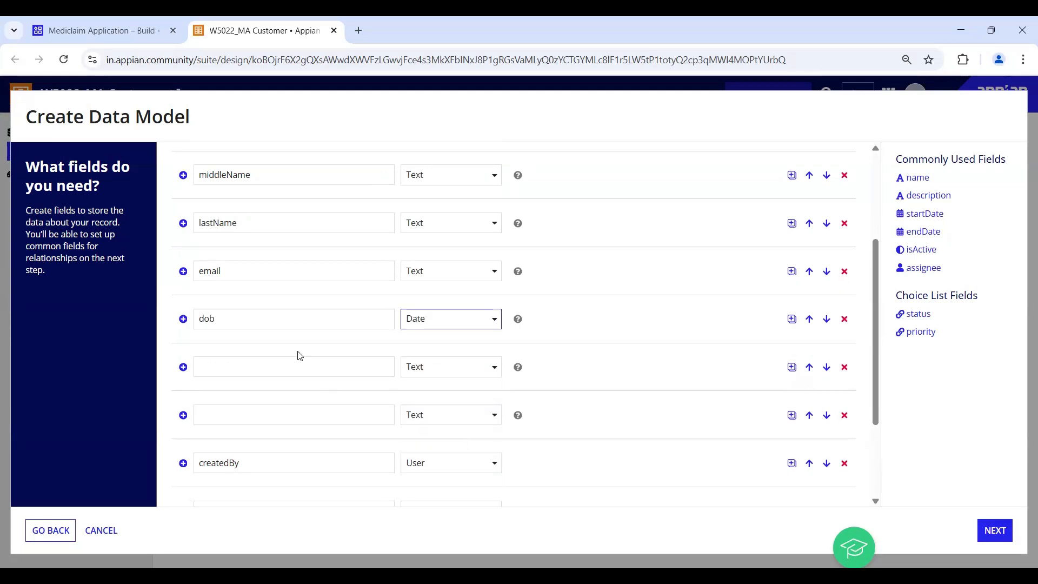
{"action": "left_click", "coordinate": [235, 364]}
{"action": "type", "text": "age"}
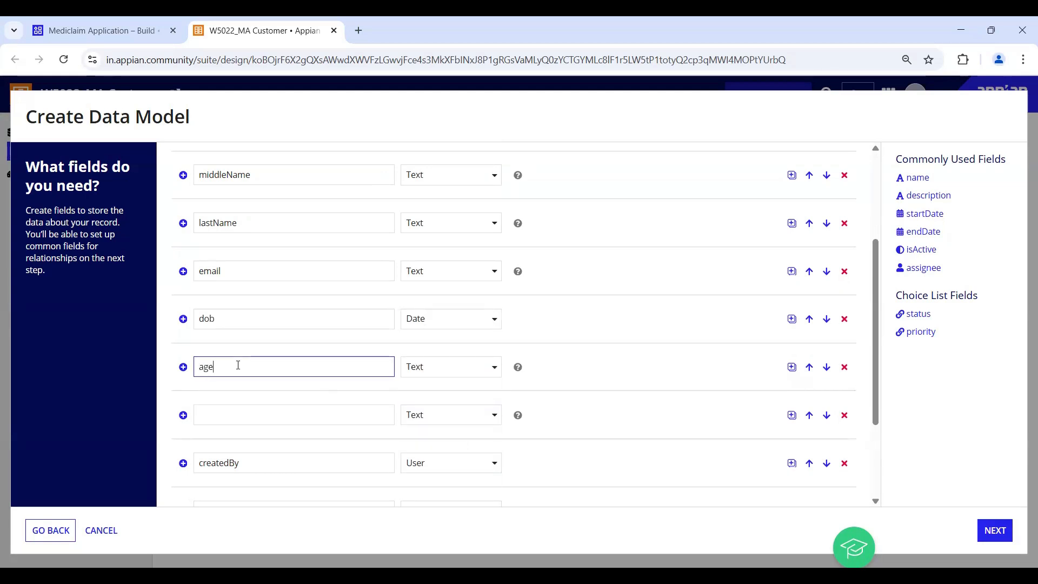
{"action": "left_click", "coordinate": [468, 373]}
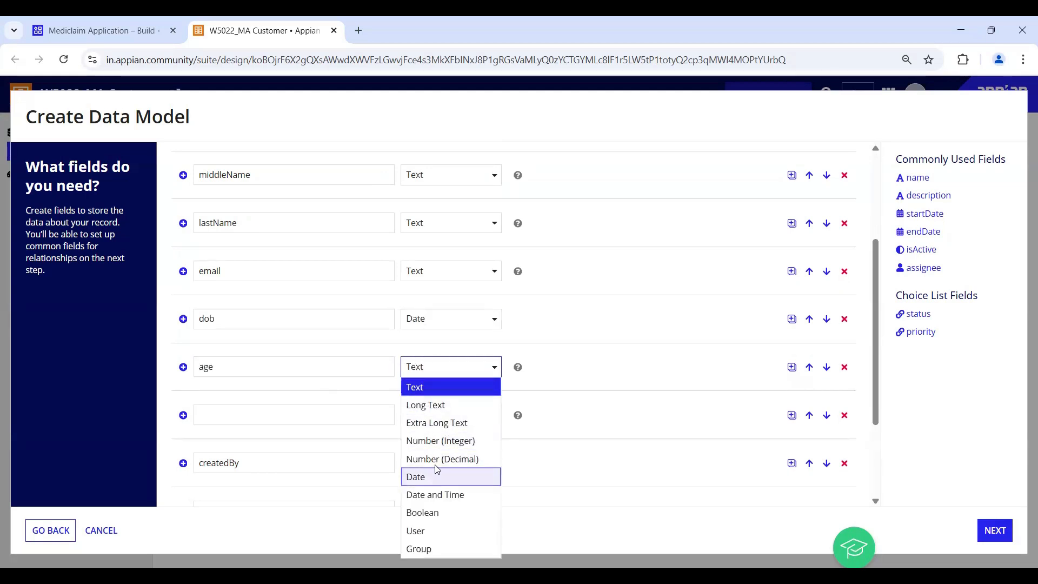
{"action": "left_click", "coordinate": [438, 440]}
{"action": "left_click", "coordinate": [234, 418]}
{"action": "type", "text": "isActive"}
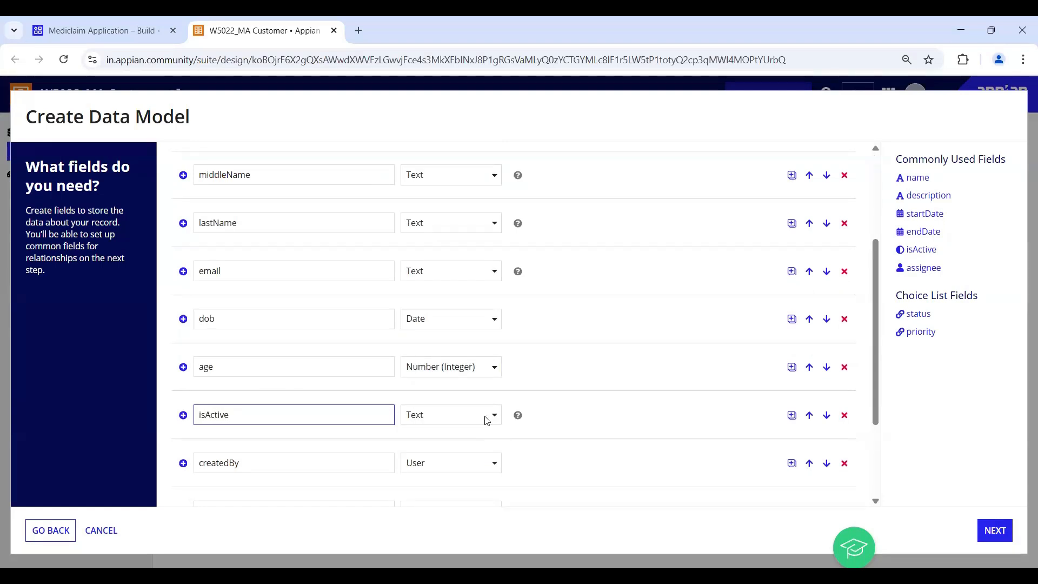
{"action": "left_click", "coordinate": [486, 420]}
{"action": "left_click", "coordinate": [442, 358]}
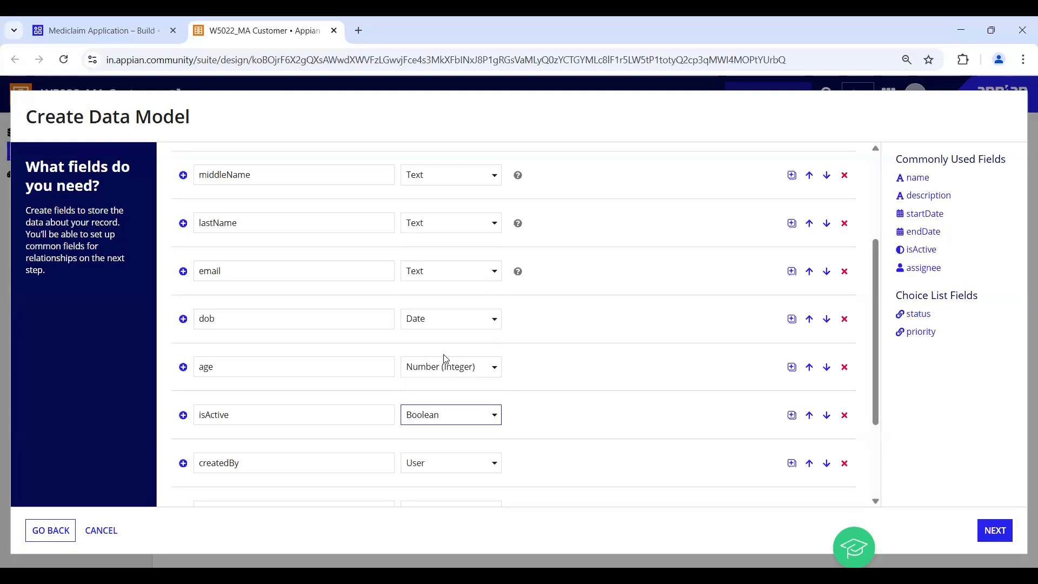
{"action": "scroll", "coordinate": [581, 387], "scroll_direction": "down", "scroll_amount": 3}
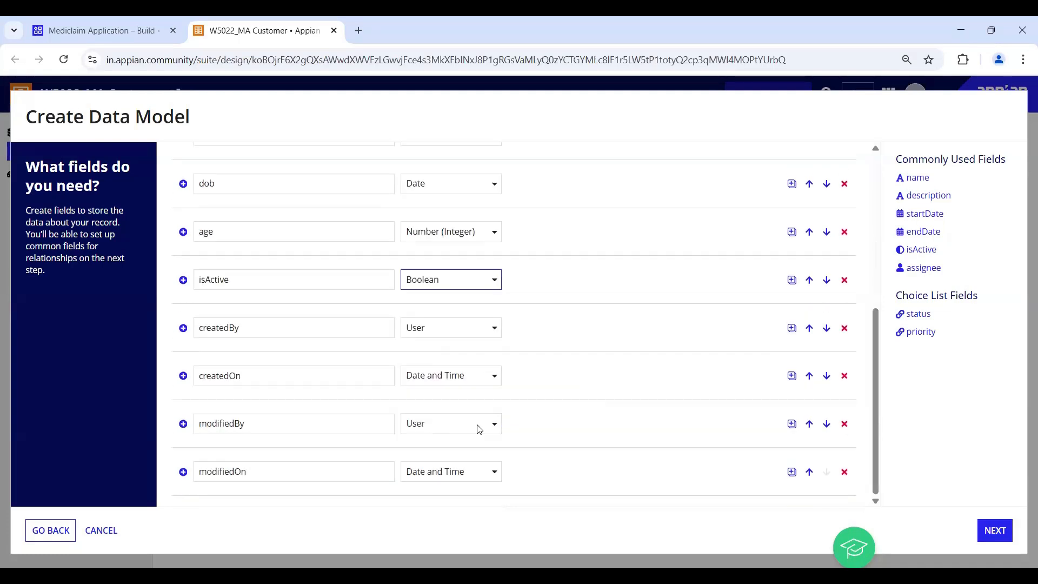
{"action": "scroll", "coordinate": [541, 406], "scroll_direction": "up", "scroll_amount": 6}
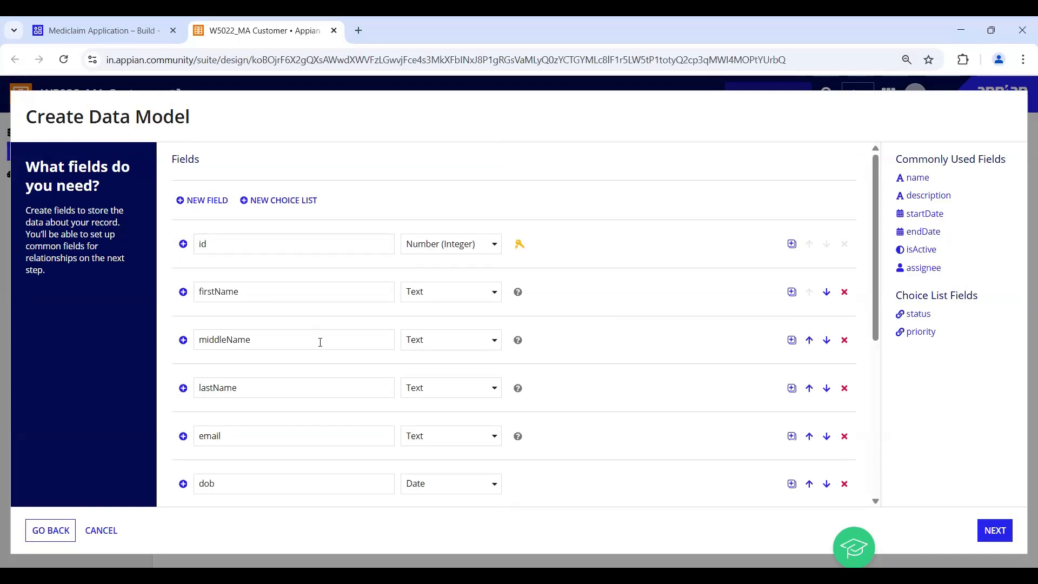
- Review the complete Customer field list including audit fields, then continue to relationships
{"action": "scroll", "coordinate": [321, 342], "scroll_direction": "down", "scroll_amount": 3}
{"action": "scroll", "coordinate": [321, 342], "scroll_direction": "down", "scroll_amount": 3}
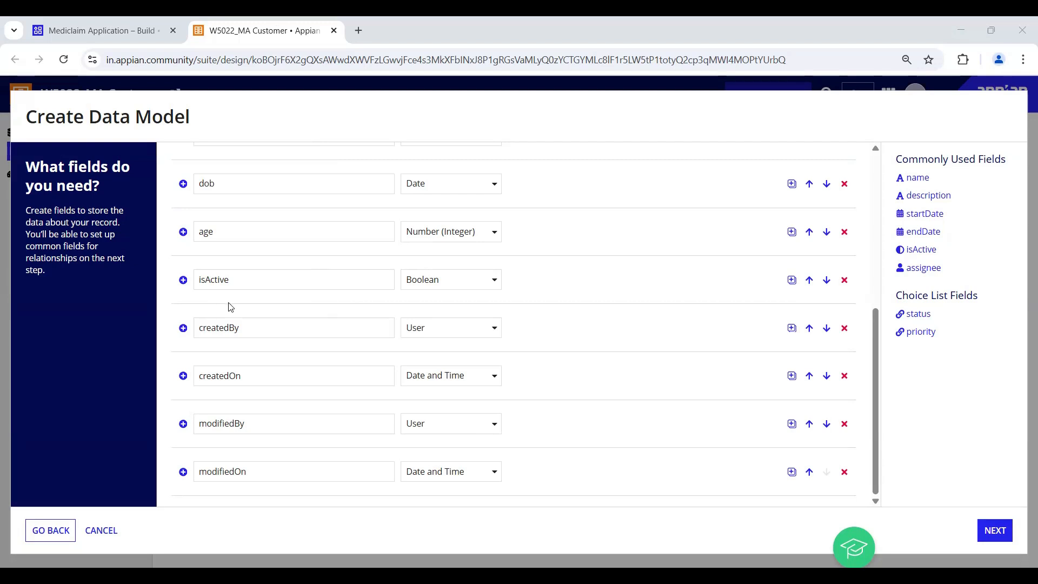
{"action": "scroll", "coordinate": [271, 331], "scroll_direction": "up", "scroll_amount": 1}
{"action": "scroll", "coordinate": [272, 332], "scroll_direction": "down", "scroll_amount": 1}
{"action": "left_click", "coordinate": [996, 535]}
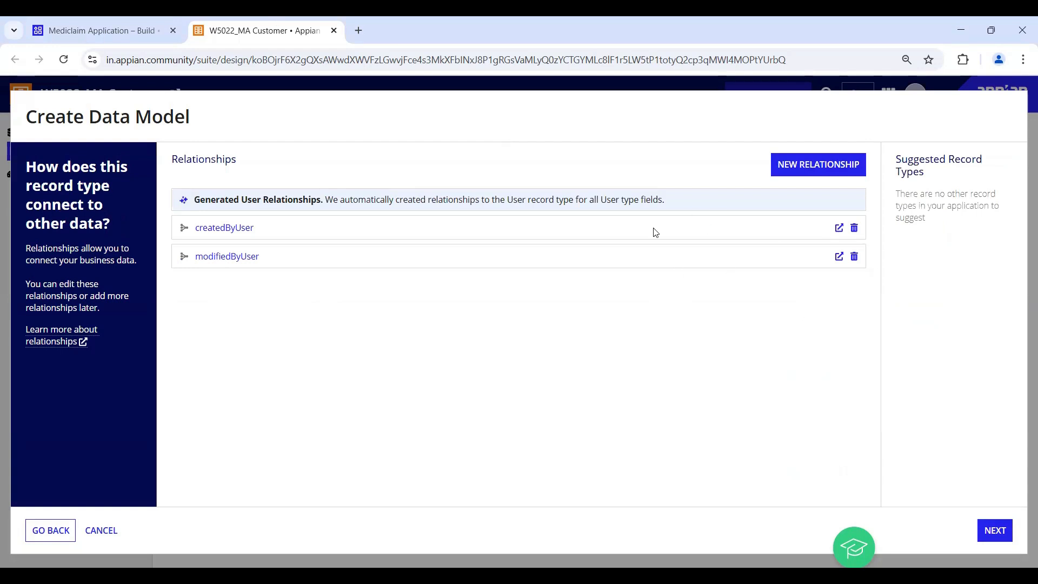
- Remove the generated createdByUser and modifiedByUser relationships and continue to the review step
{"action": "left_click", "coordinate": [854, 229]}
{"action": "left_click", "coordinate": [854, 228]}
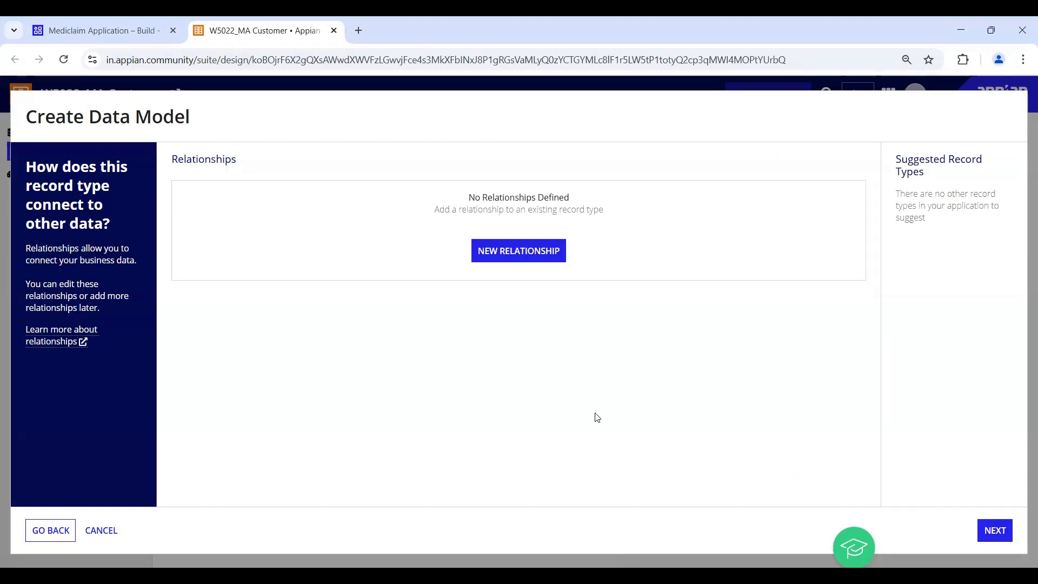
{"action": "left_click", "coordinate": [994, 530]}
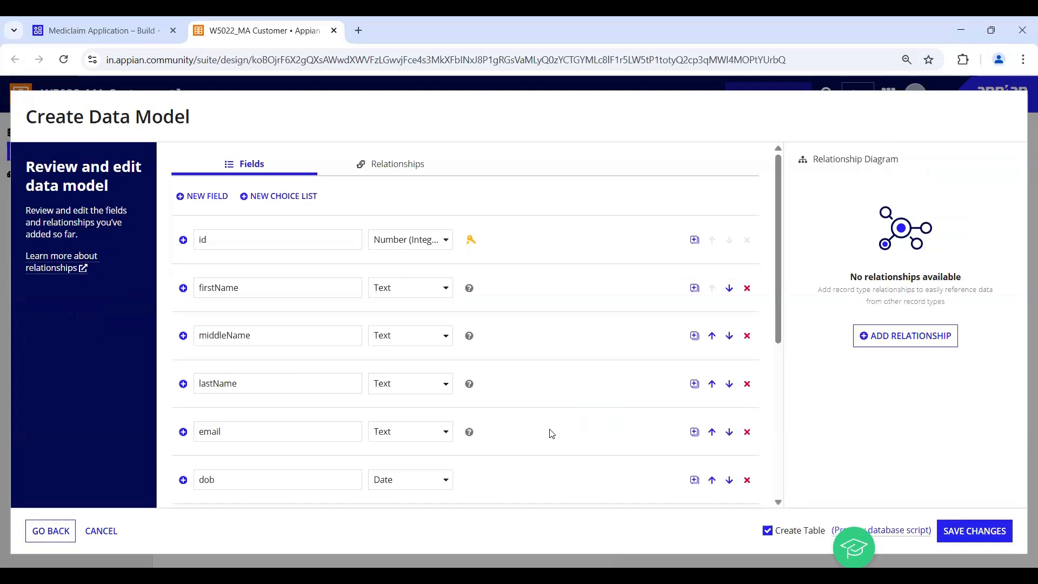
- Save the 12-field Customer data model with Create Table checked, then close the wizard
{"action": "scroll", "coordinate": [550, 433], "scroll_direction": "down", "scroll_amount": 5}
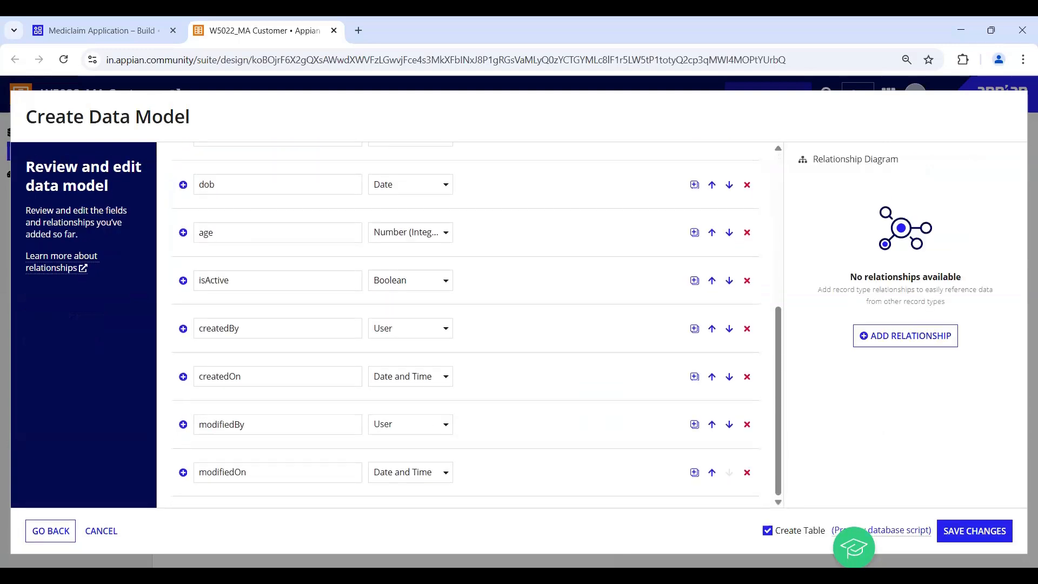
{"action": "left_click_drag", "start_coordinate": [18, 465], "coordinate": [184, 547]}
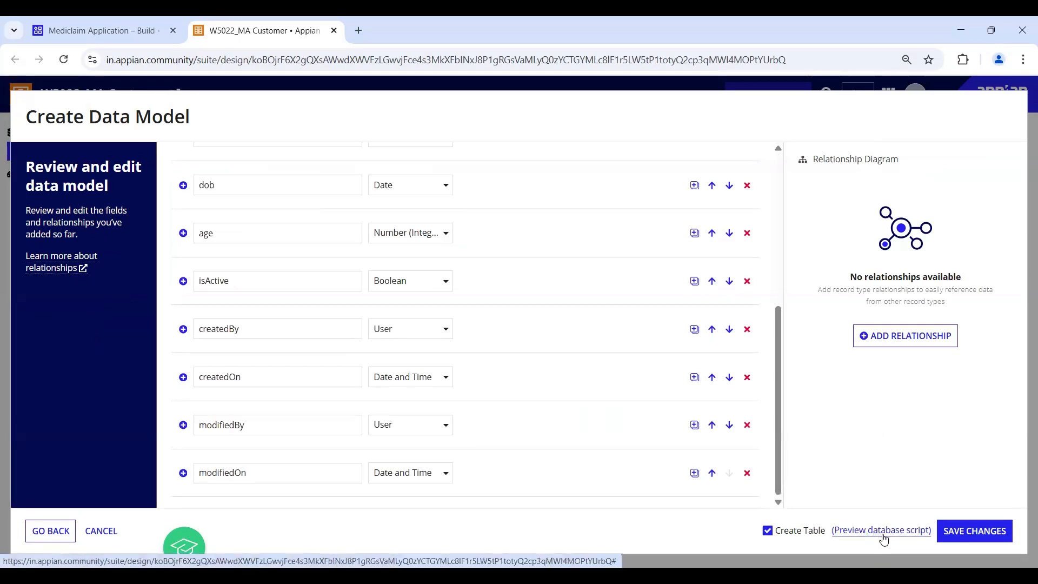
{"action": "left_click", "coordinate": [984, 537]}
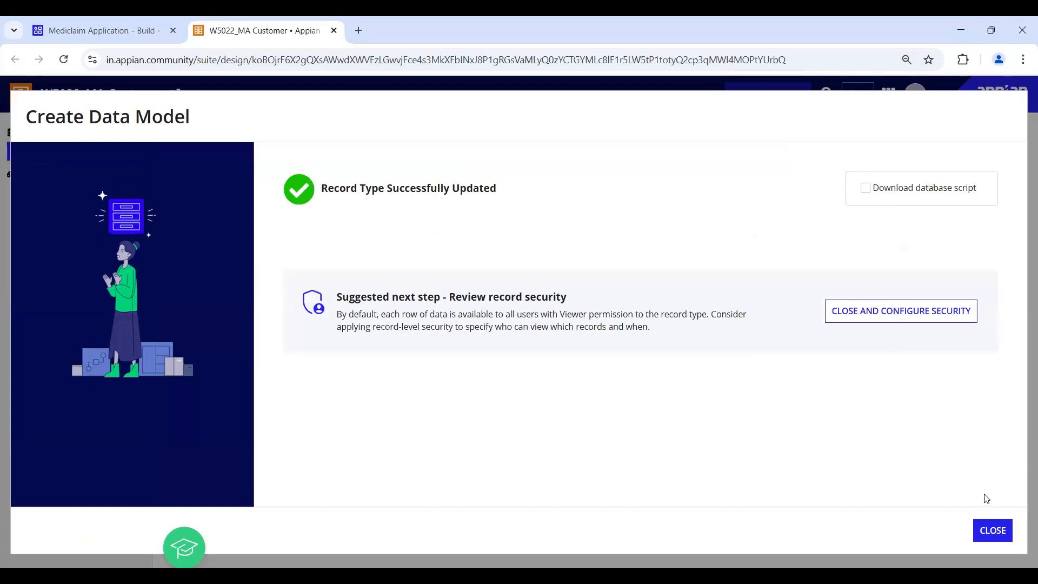
{"action": "left_click", "coordinate": [993, 531]}
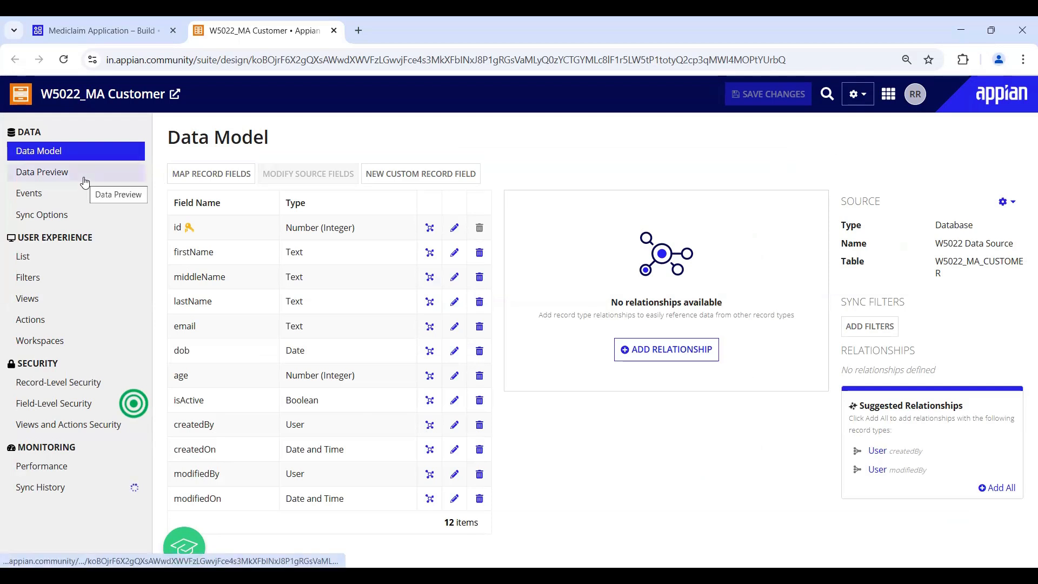
- Open the W5022 cloud database from the apps menu's Cloud Database list
{"action": "left_click", "coordinate": [888, 94]}
{"action": "mouse_move", "coordinate": [806, 223]}
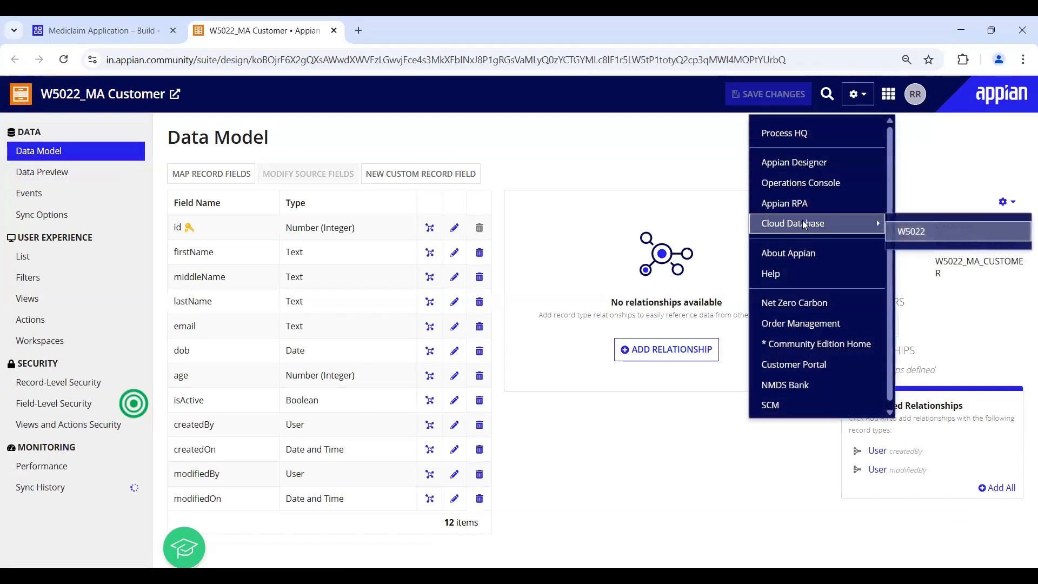
{"action": "left_click", "coordinate": [935, 238]}
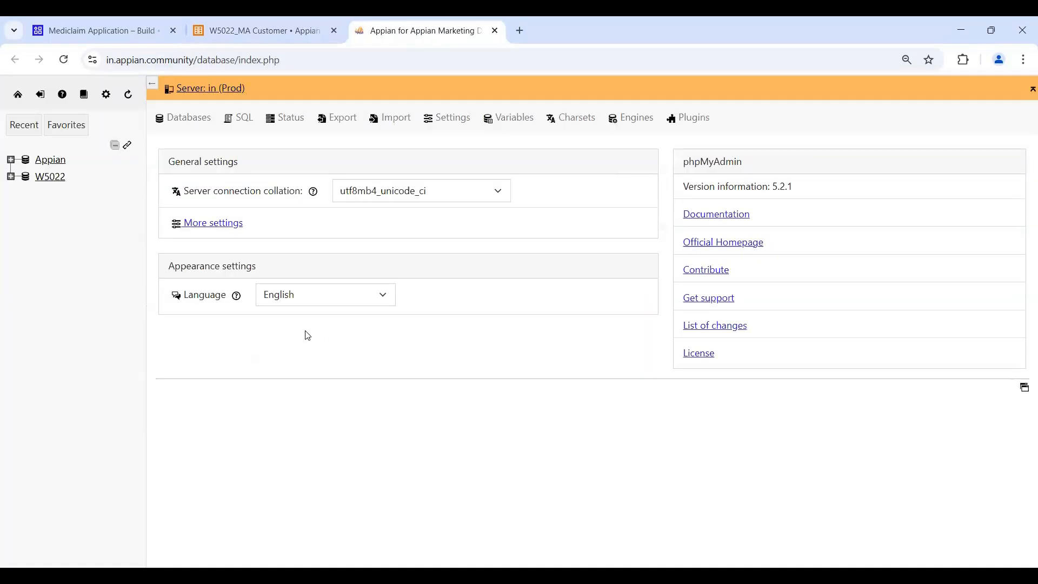
- Expand W5022 and browse the W5022_MA_CUSTOMER table to check its columns and empty rows
{"action": "left_click", "coordinate": [11, 177]}
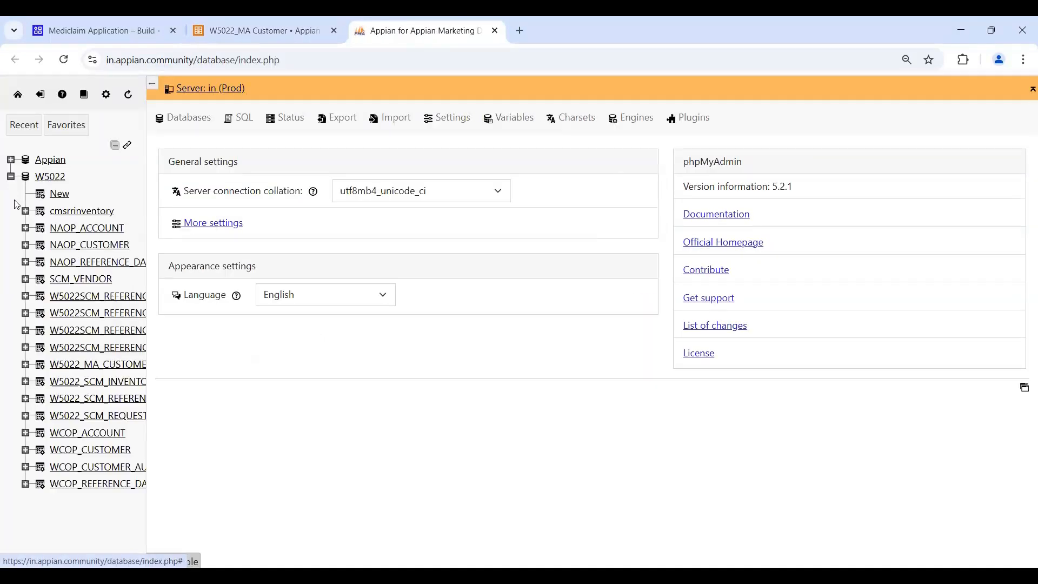
{"action": "left_click_drag", "start_coordinate": [146, 355], "coordinate": [228, 358]}
{"action": "left_click", "coordinate": [106, 364]}
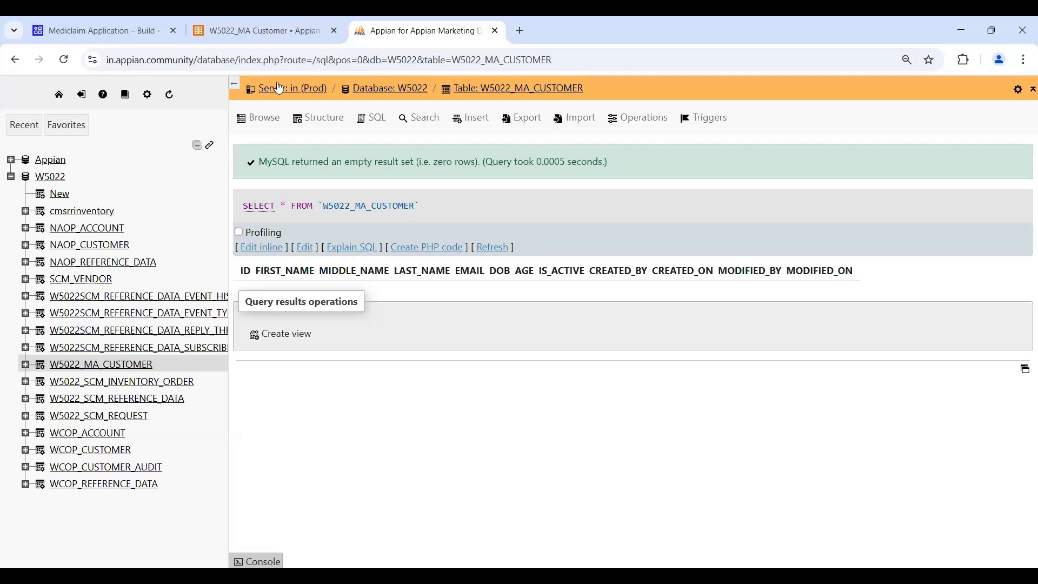
- Close the phpMyAdmin tab to return to the Customer data model
{"action": "left_click", "coordinate": [244, 37]}
{"action": "key", "text": "ctrl+Tab"}
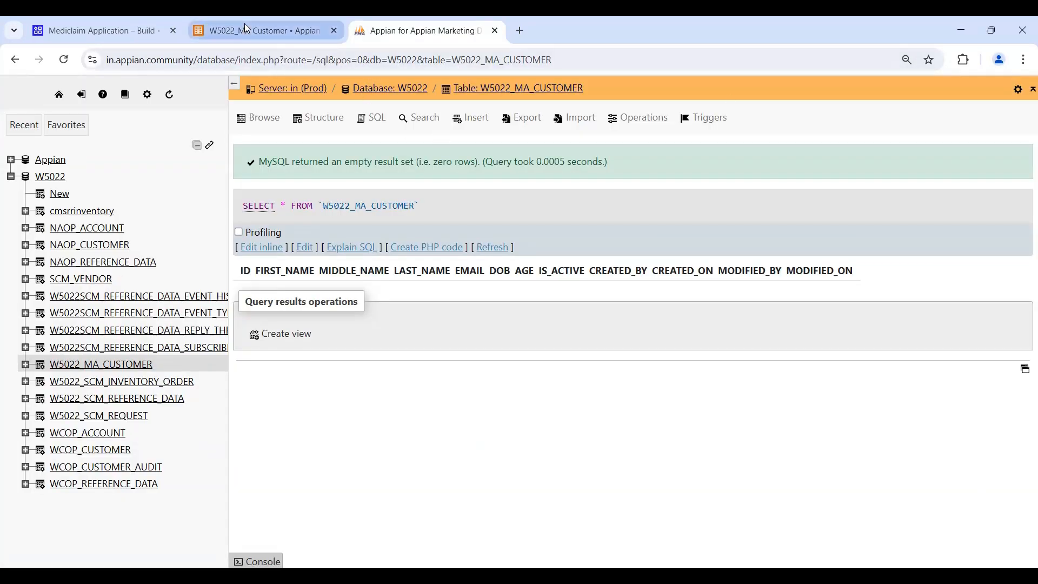
{"action": "key", "text": "ctrl+w"}
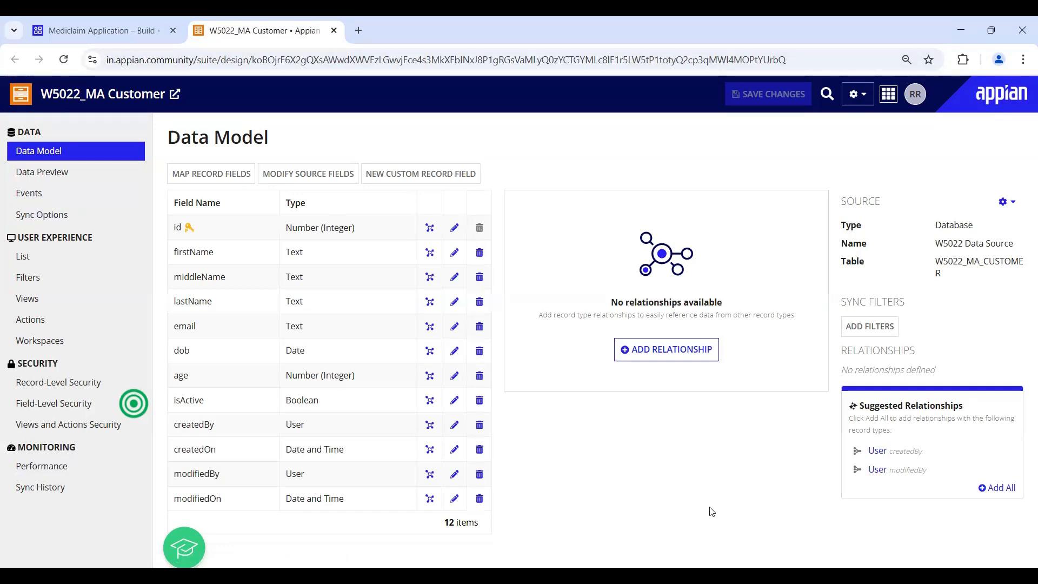
- Launch the Customers record list in Tempo from the W5022_MA Customer record type link
{"action": "left_click", "coordinate": [176, 94]}
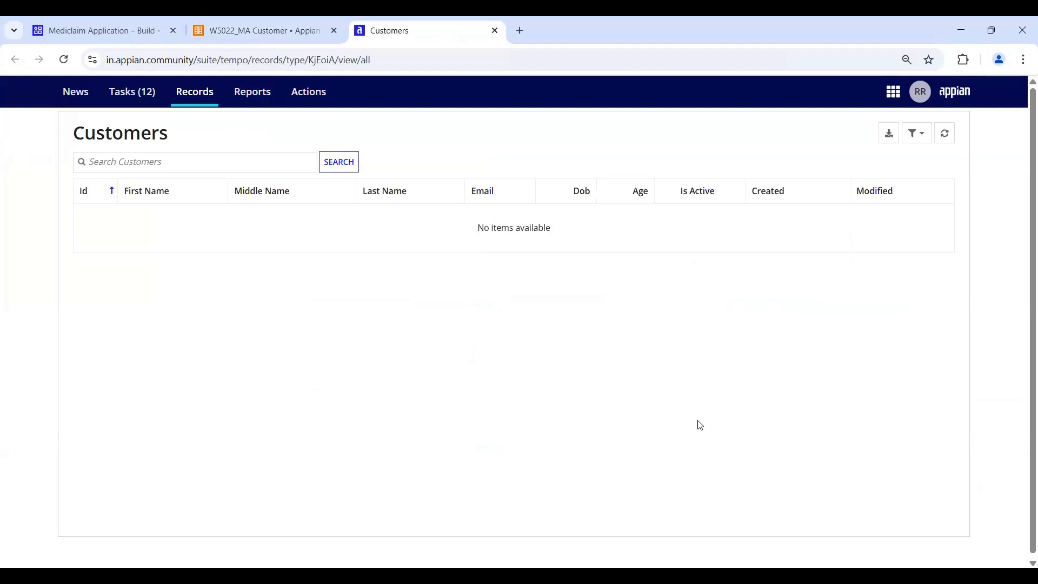
- Check the empty Customers list via its search box, then return to the W5022_MA Customer design tab
{"action": "left_click", "coordinate": [153, 163]}
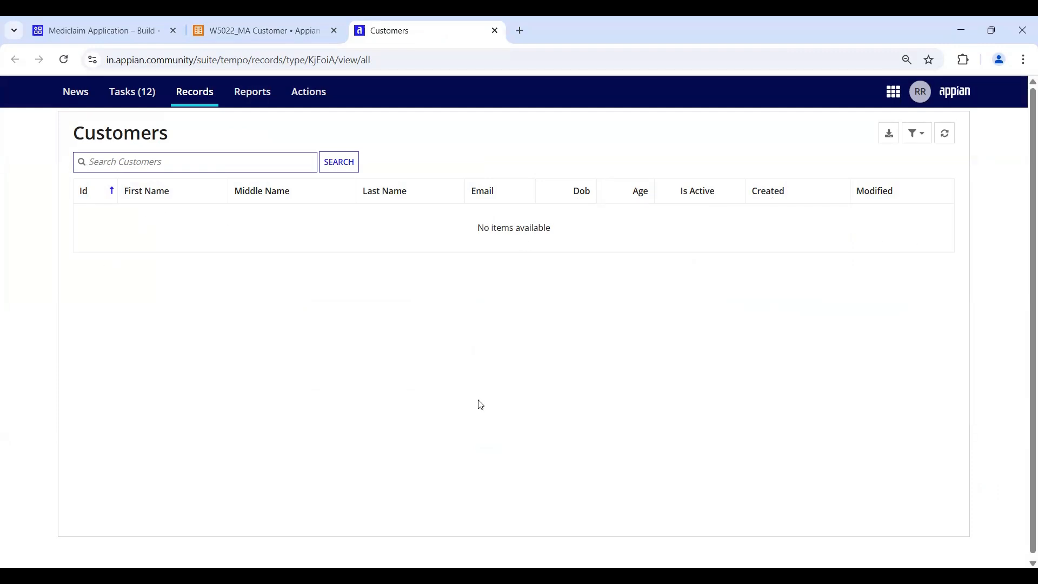
{"action": "left_click", "coordinate": [247, 35]}
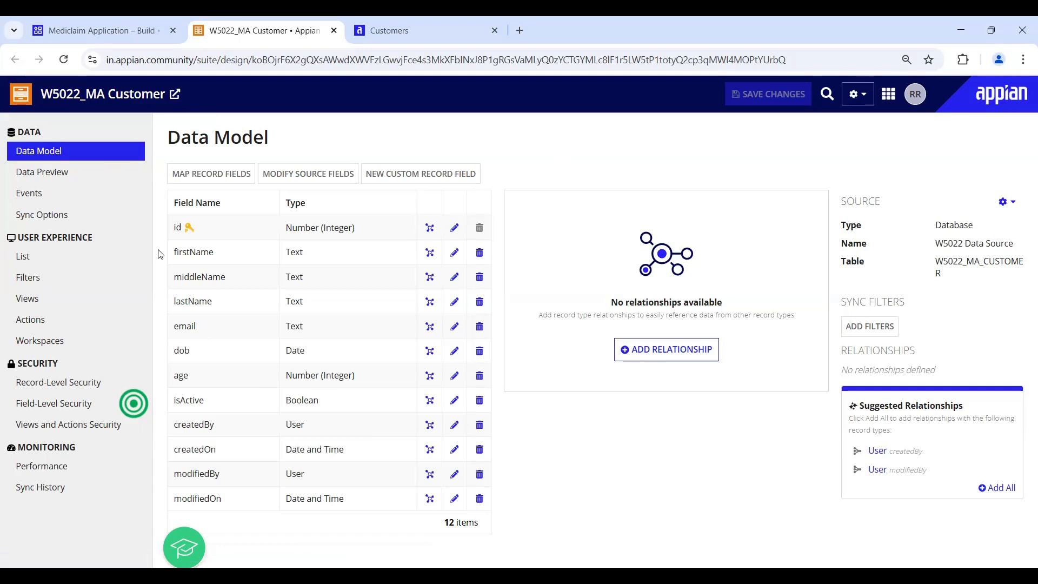
- Go to the Actions page of the W5022_MA Customer record type
{"action": "left_click", "coordinate": [36, 326]}
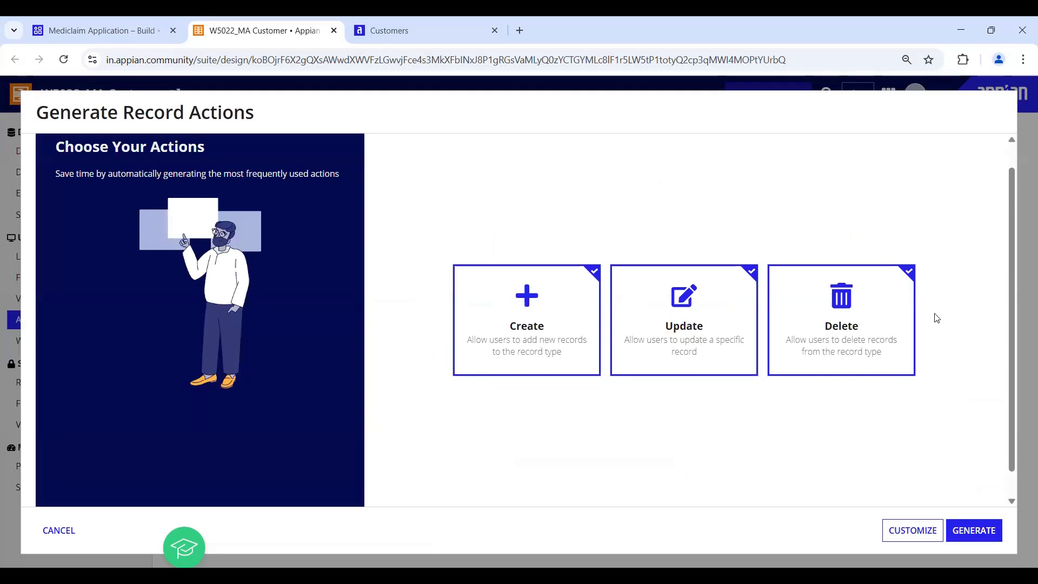
- Generate only the New Customer create action, excluding Update and Delete, then return to Mediclaim Application
{"action": "left_click", "coordinate": [114, 30]}
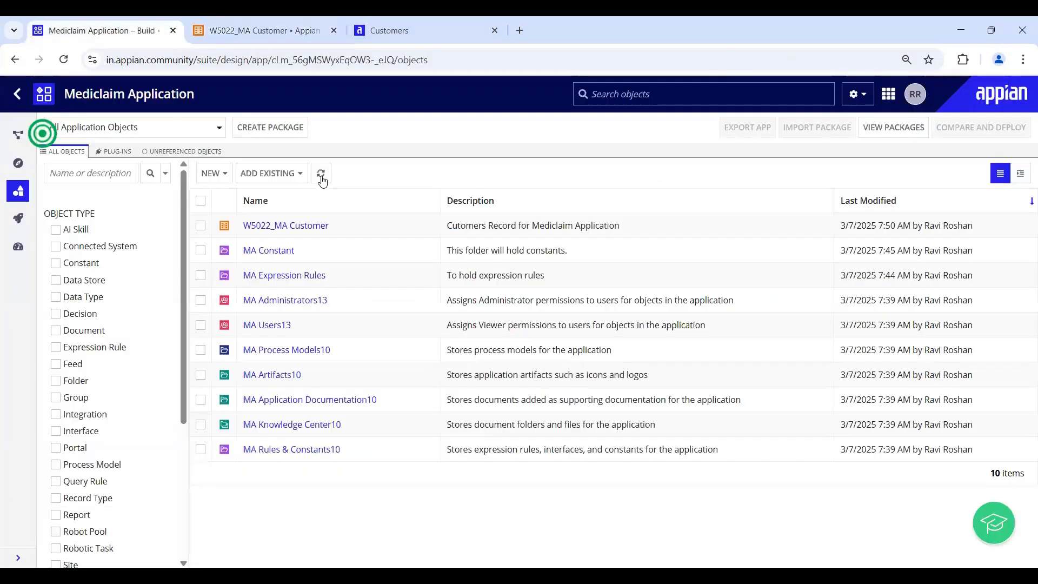
{"action": "triple_click", "coordinate": [1014, 479]}
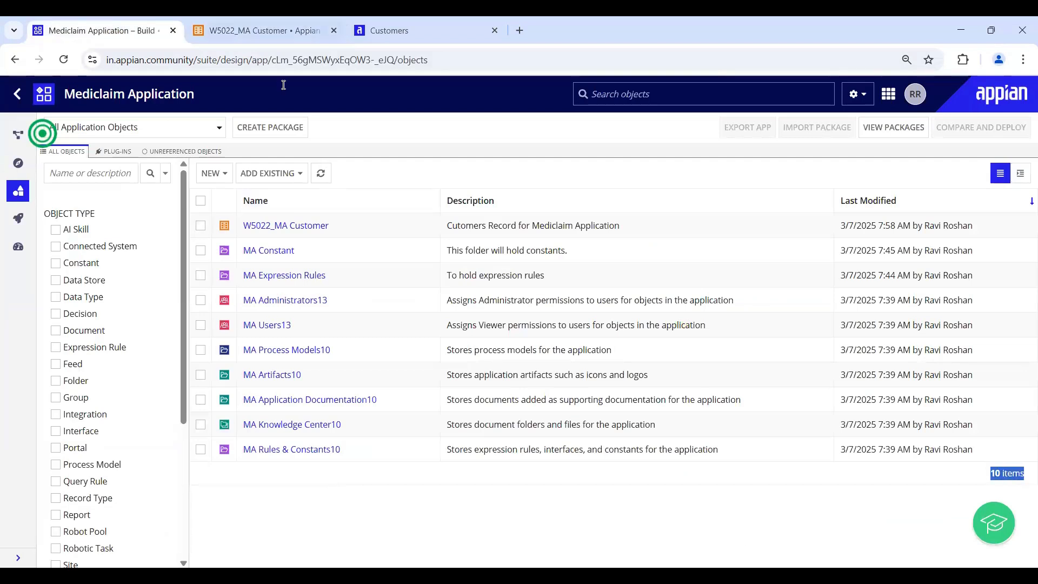
{"action": "key", "text": "ctrl+shift+Tab"}
{"action": "left_click", "coordinate": [281, 25]}
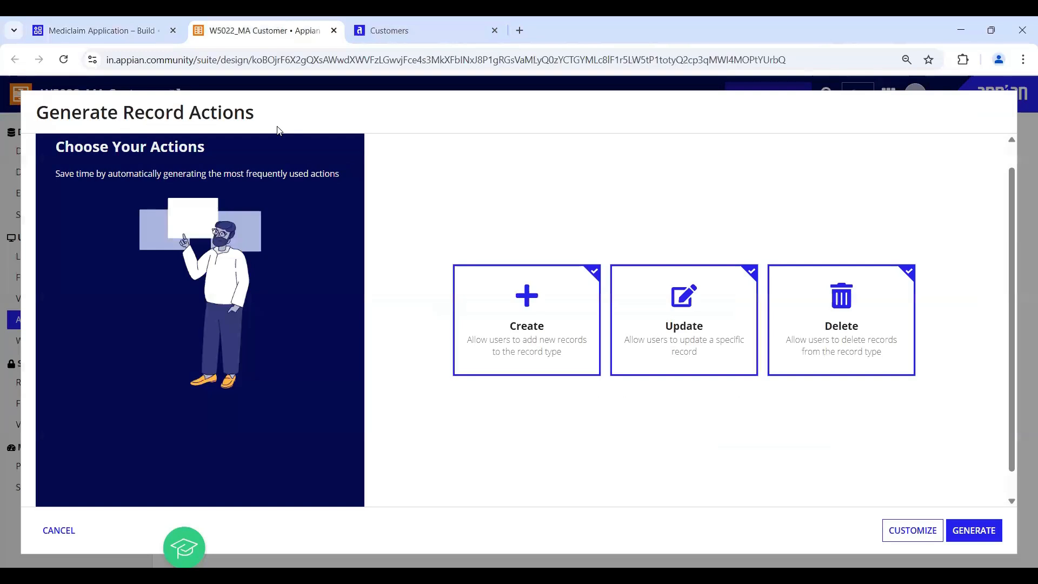
{"action": "left_click", "coordinate": [711, 320]}
{"action": "left_click", "coordinate": [780, 270]}
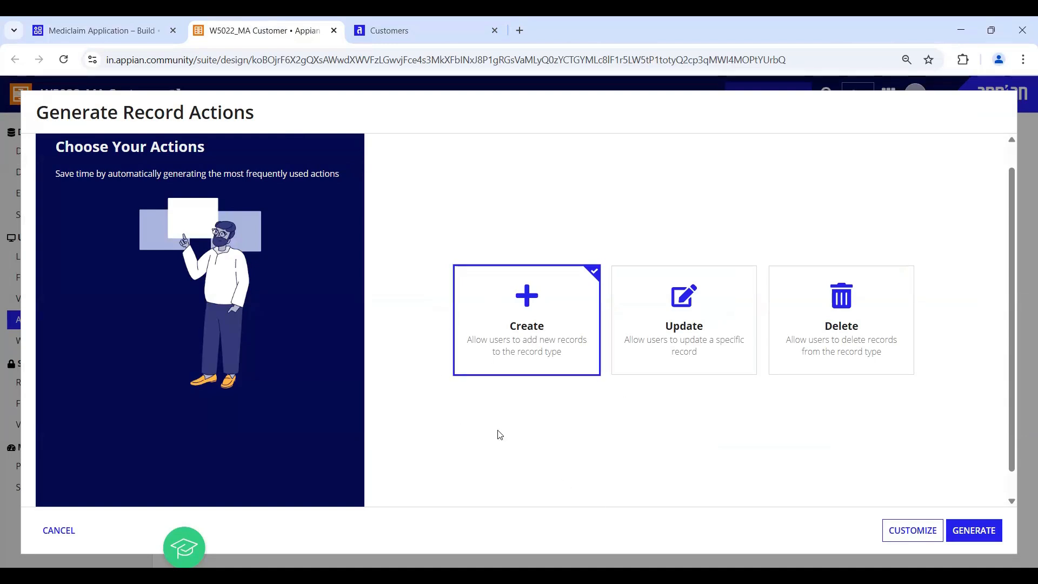
{"action": "scroll", "coordinate": [886, 463], "scroll_direction": "down", "scroll_amount": 1}
{"action": "left_click", "coordinate": [974, 530]}
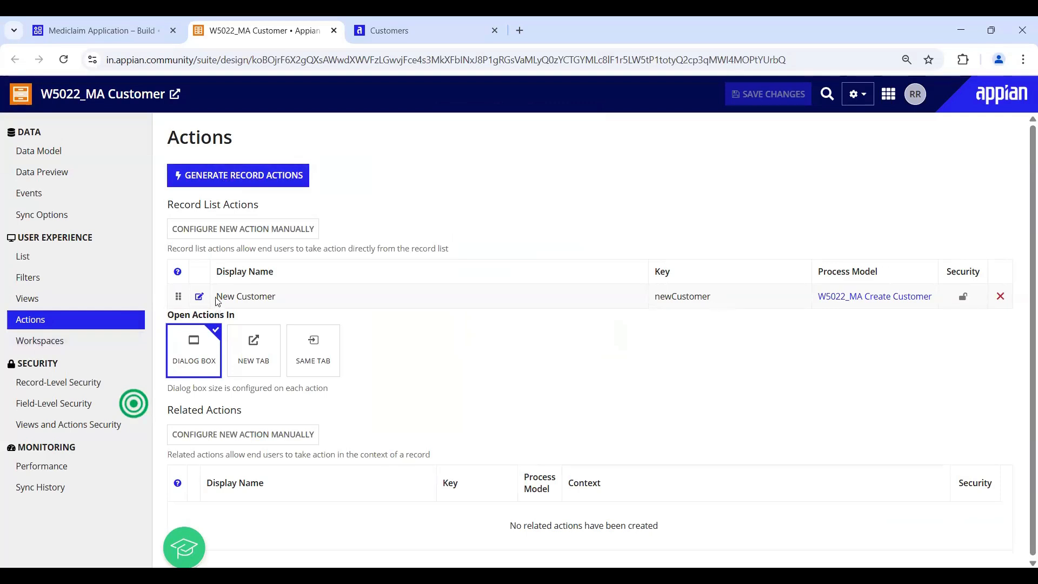
{"action": "triple_click", "coordinate": [294, 303]}
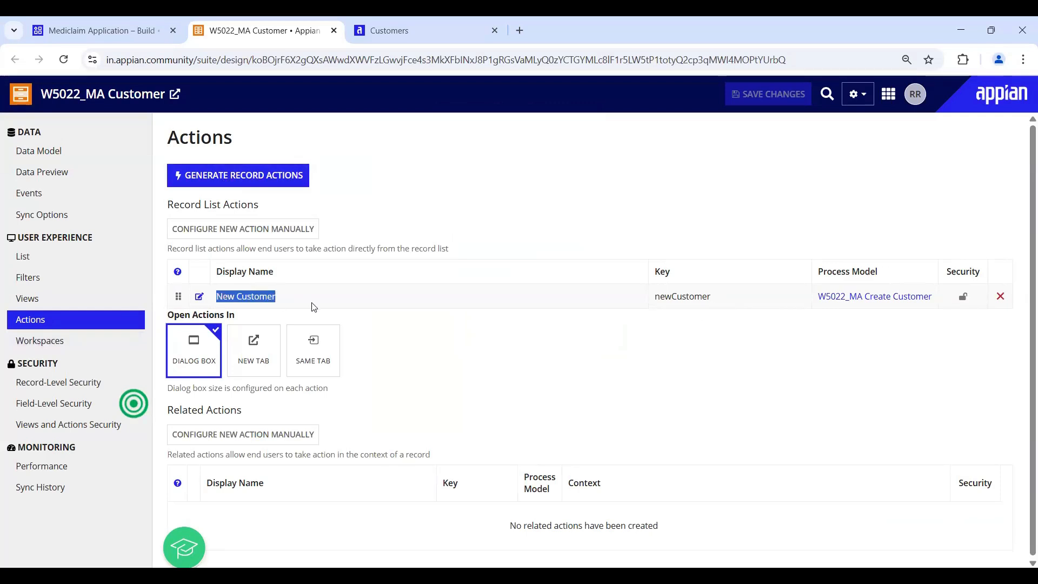
{"action": "left_click", "coordinate": [60, 30]}
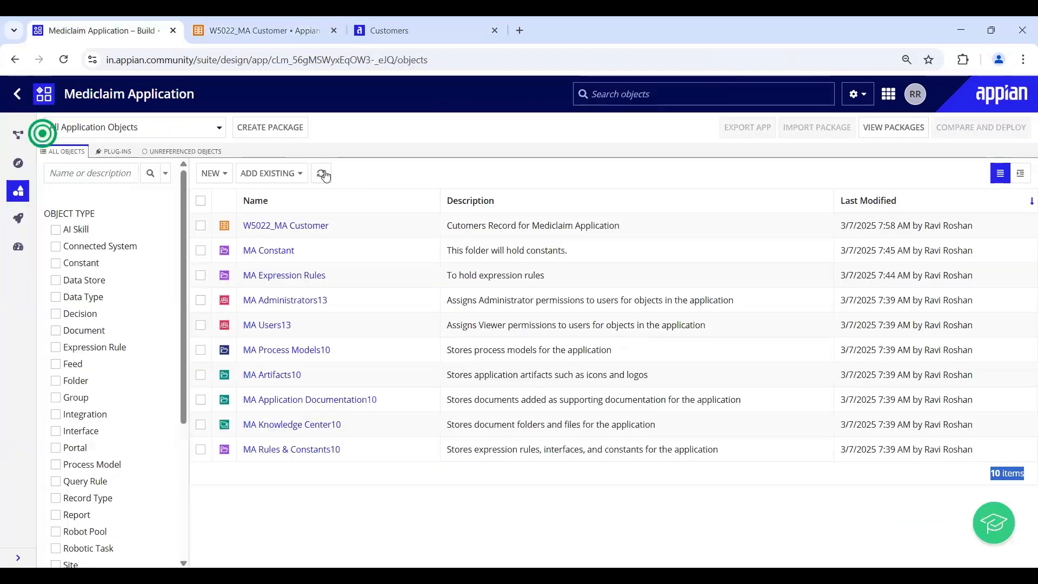
- Refresh the object list and select W5022_MA_CreateCustomer and the W5022_MA Create Customer process model
{"action": "left_click", "coordinate": [323, 173]}
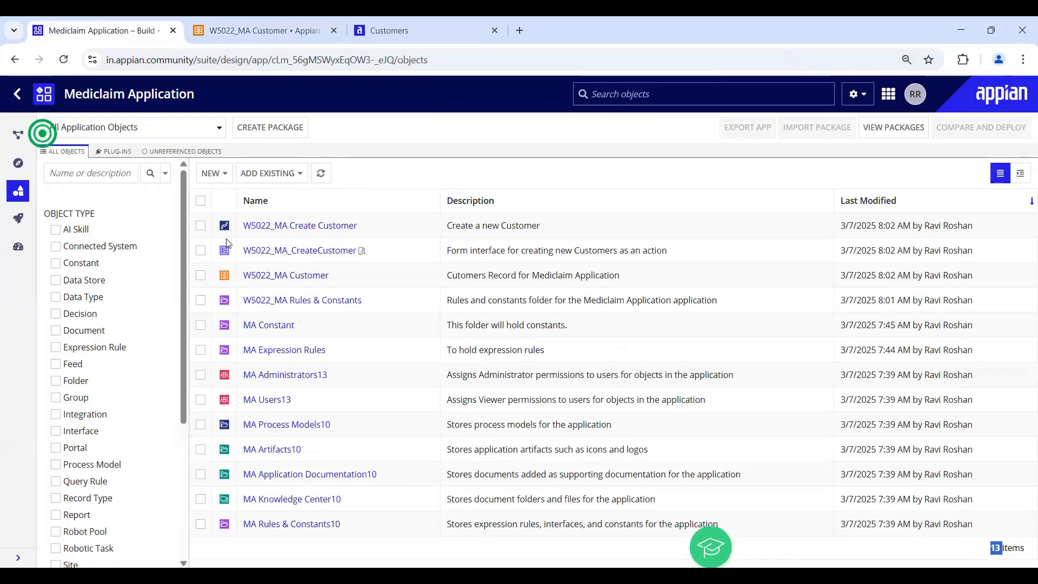
{"action": "left_click", "coordinate": [201, 251]}
{"action": "left_click", "coordinate": [201, 226]}
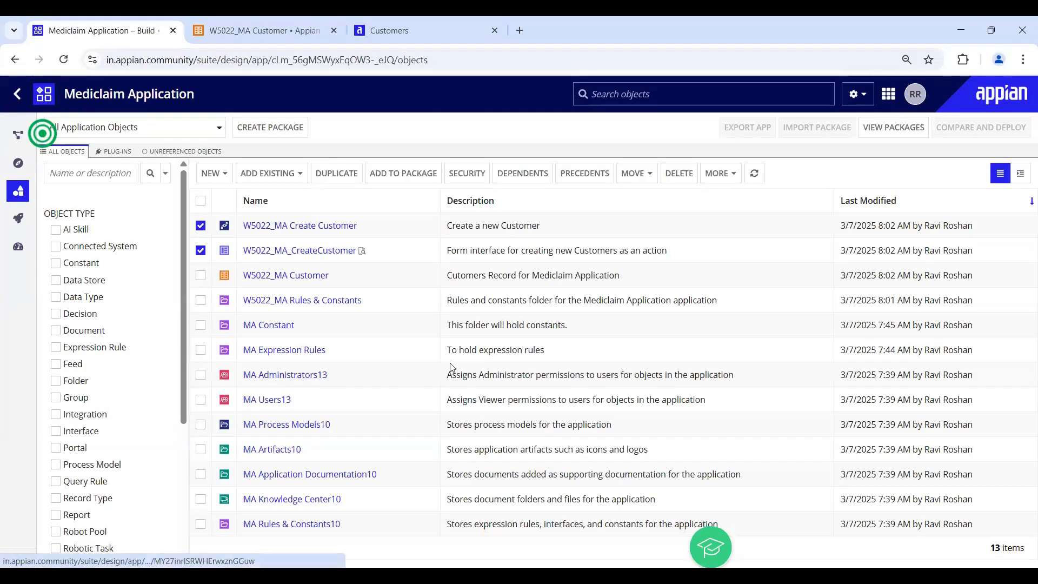
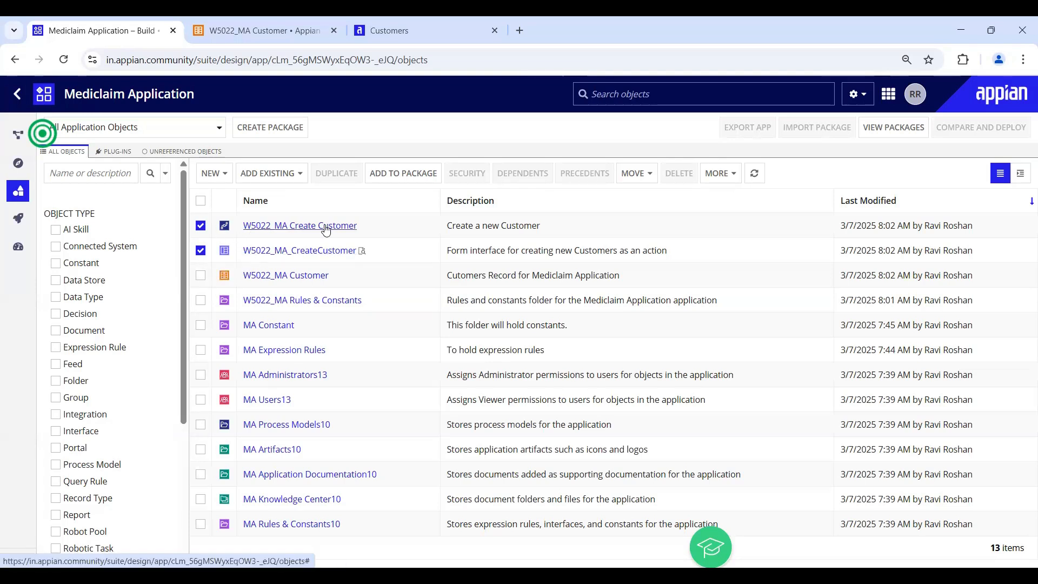
- Reload the Tempo Customers record list so the New Customer action appears
{"action": "left_click", "coordinate": [259, 33]}
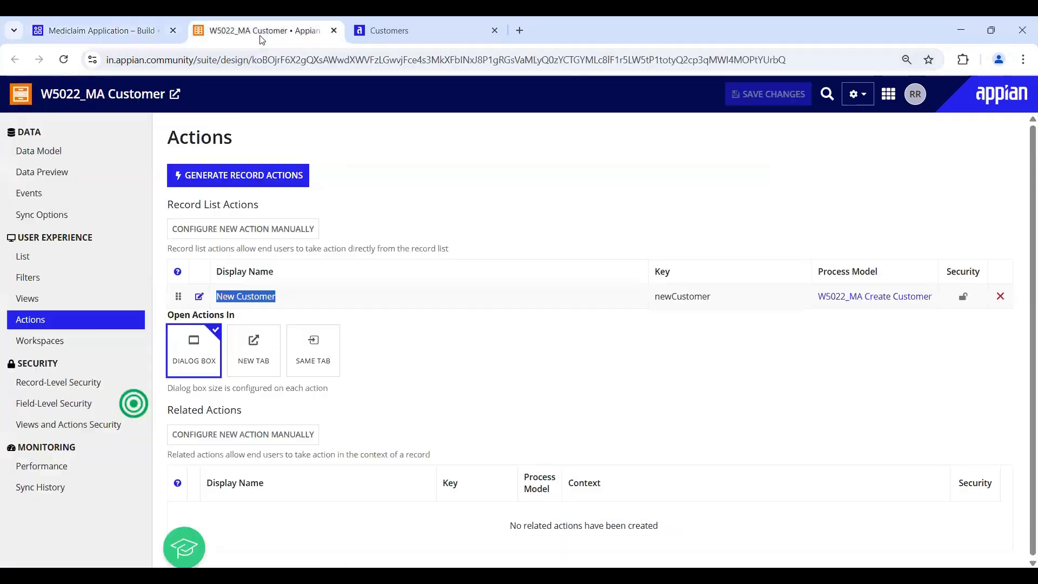
{"action": "left_click", "coordinate": [389, 30]}
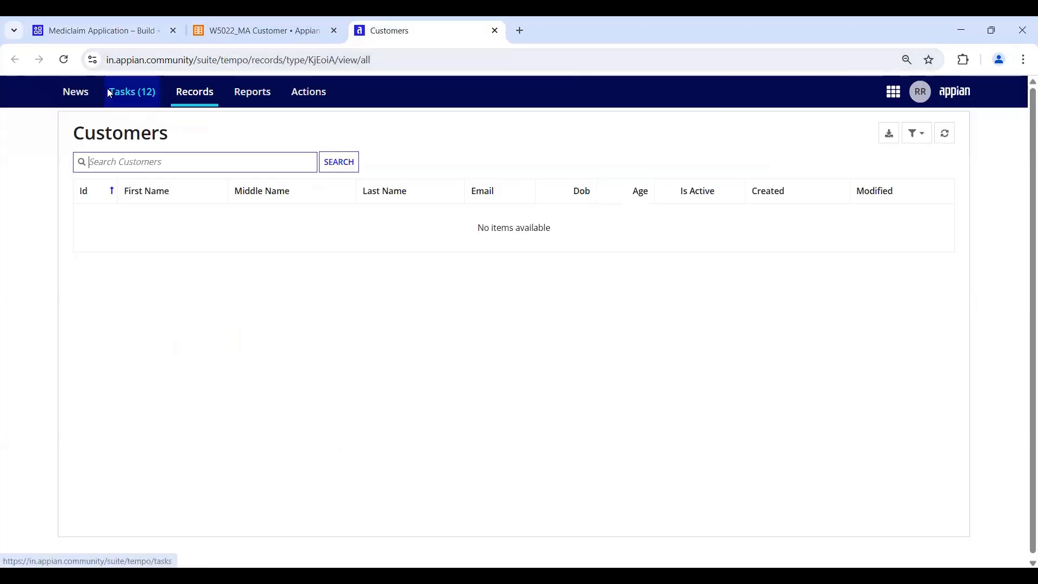
{"action": "left_click", "coordinate": [64, 59]}
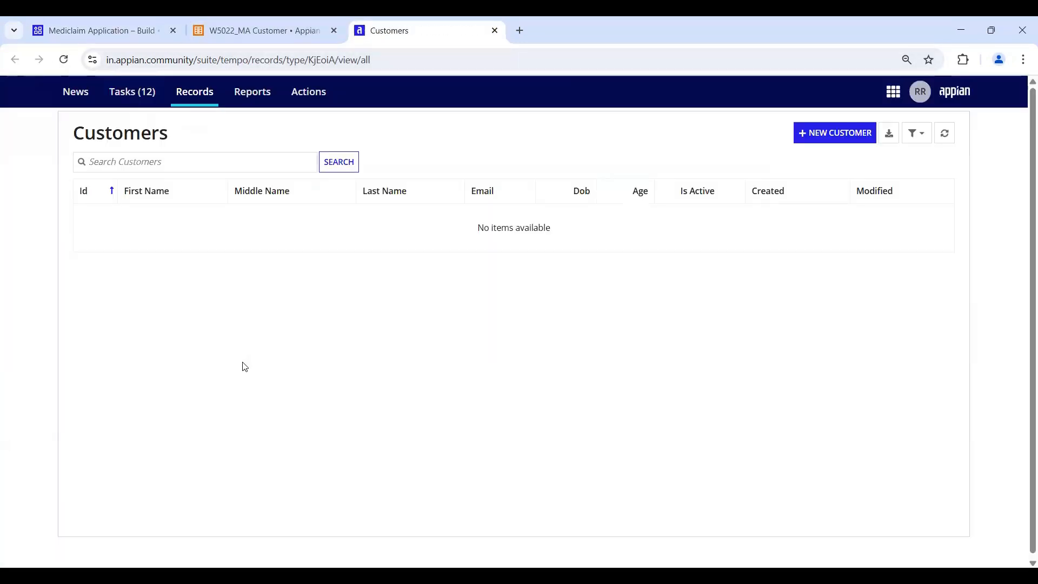
- Open the New Customer form and enter the customer's first, middle and last names and e-mail
{"action": "left_click", "coordinate": [832, 133]}
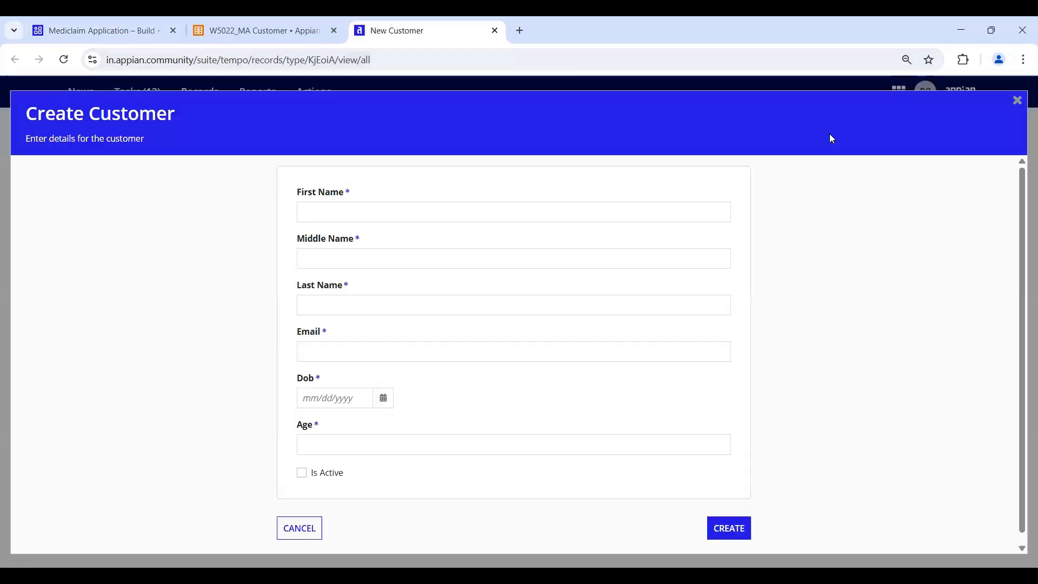
{"action": "scroll", "coordinate": [348, 436], "scroll_direction": "down", "scroll_amount": 1}
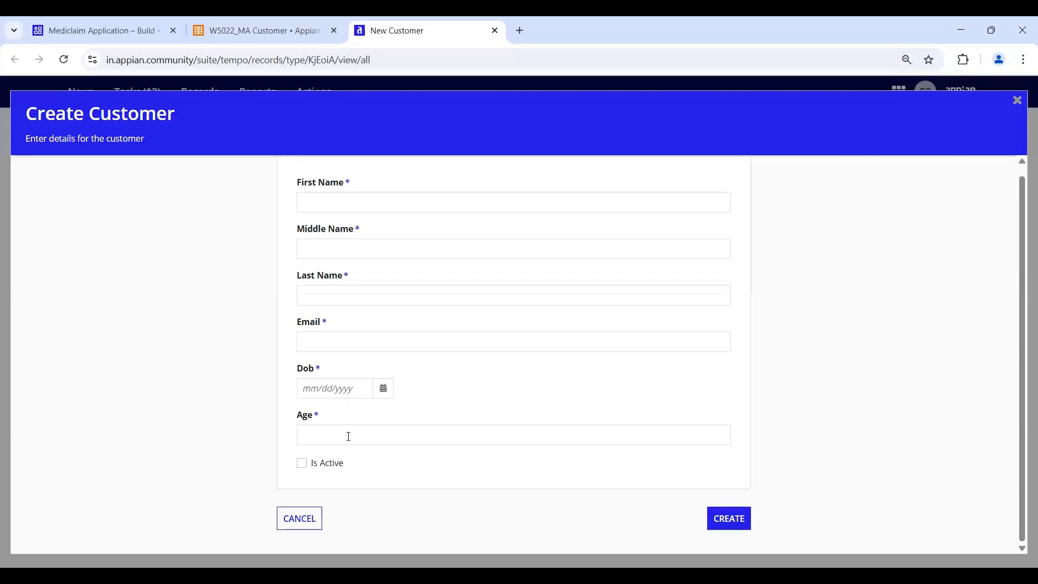
{"action": "scroll", "coordinate": [349, 435], "scroll_direction": "up", "scroll_amount": 1}
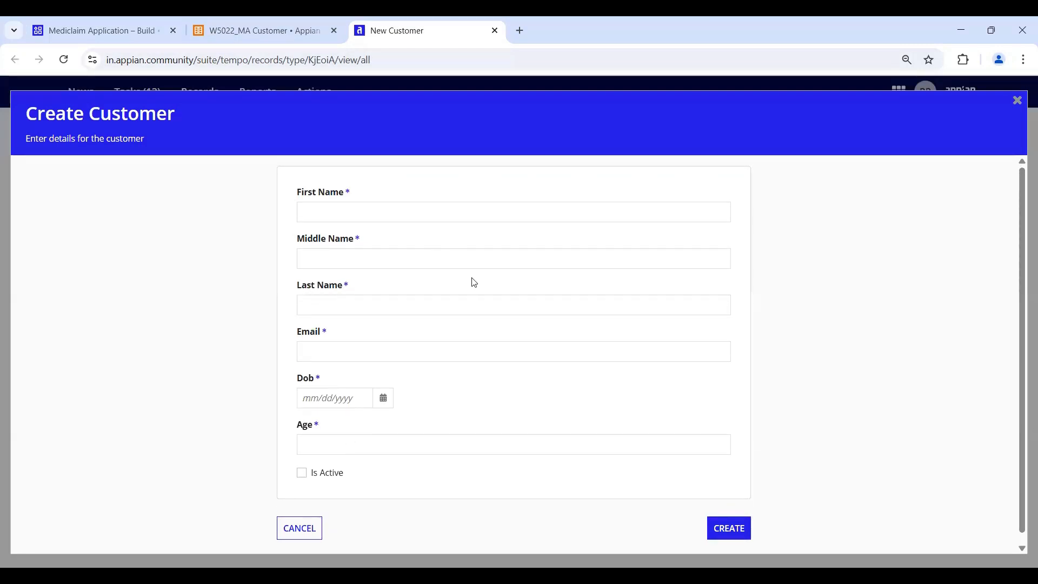
{"action": "left_click", "coordinate": [459, 215]}
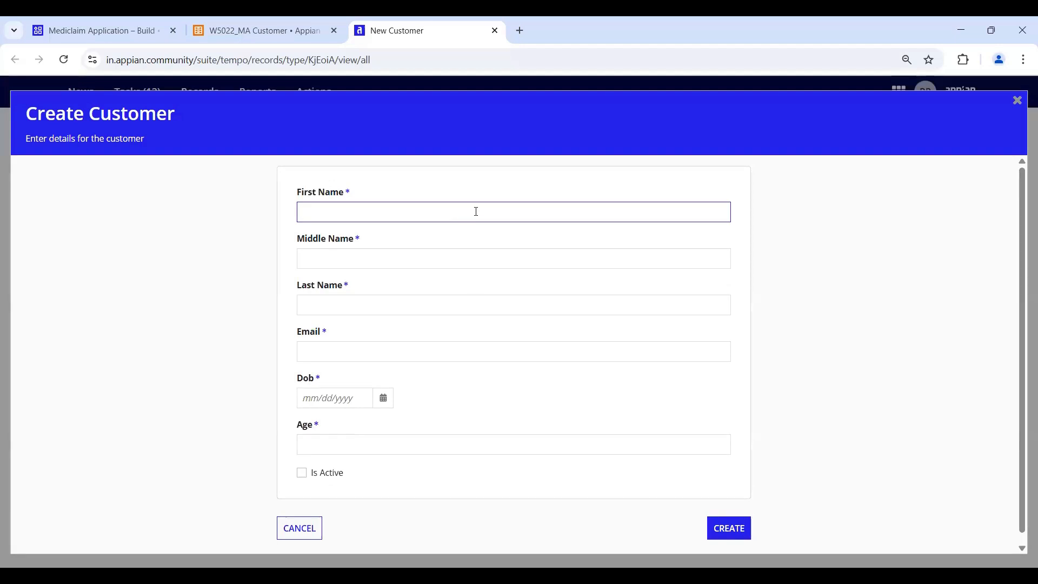
{"action": "key", "text": "Tab"}
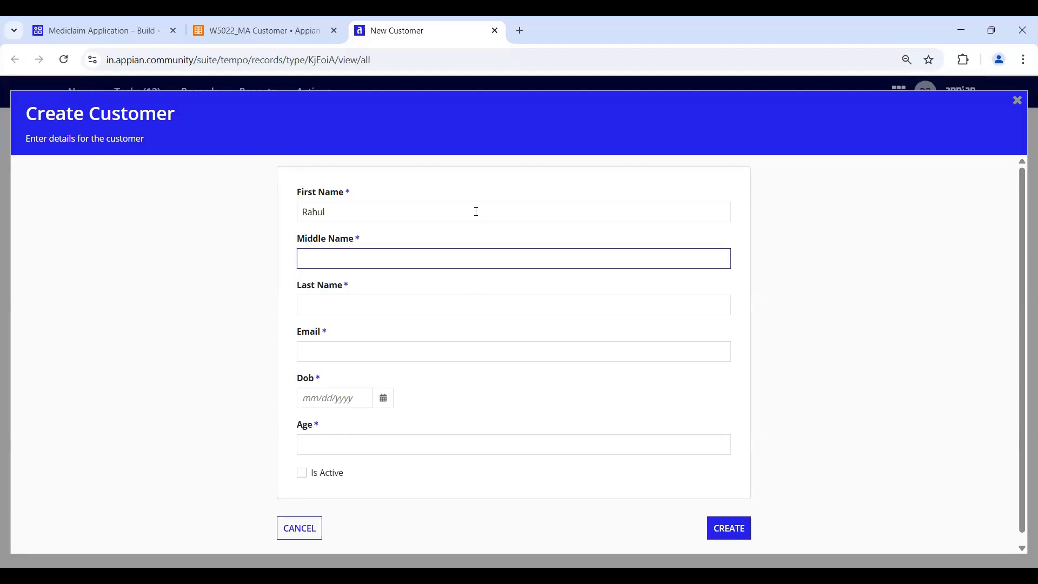
{"action": "key", "text": "Tab"}
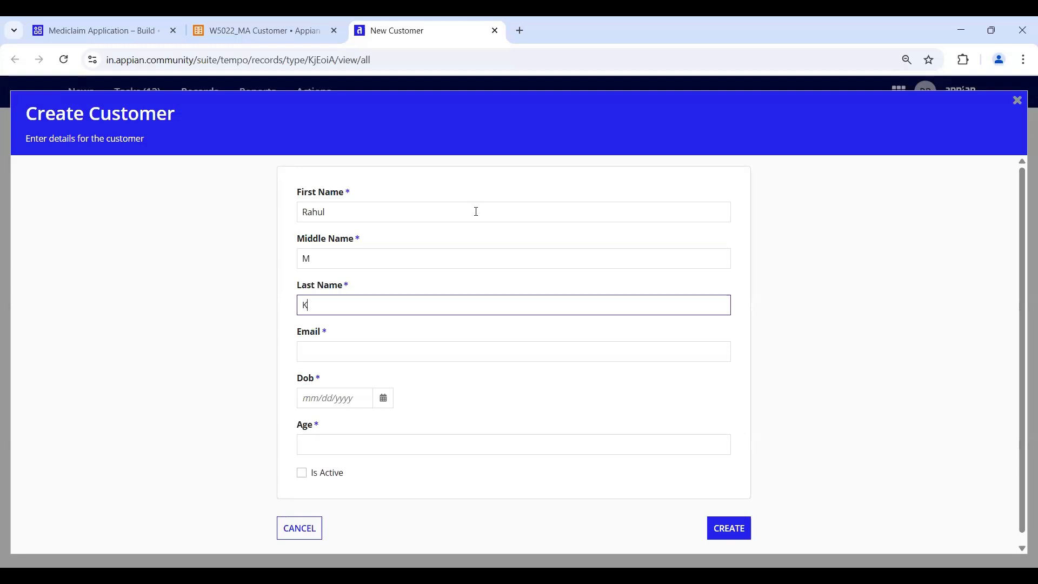
{"action": "key", "text": "Tab"}
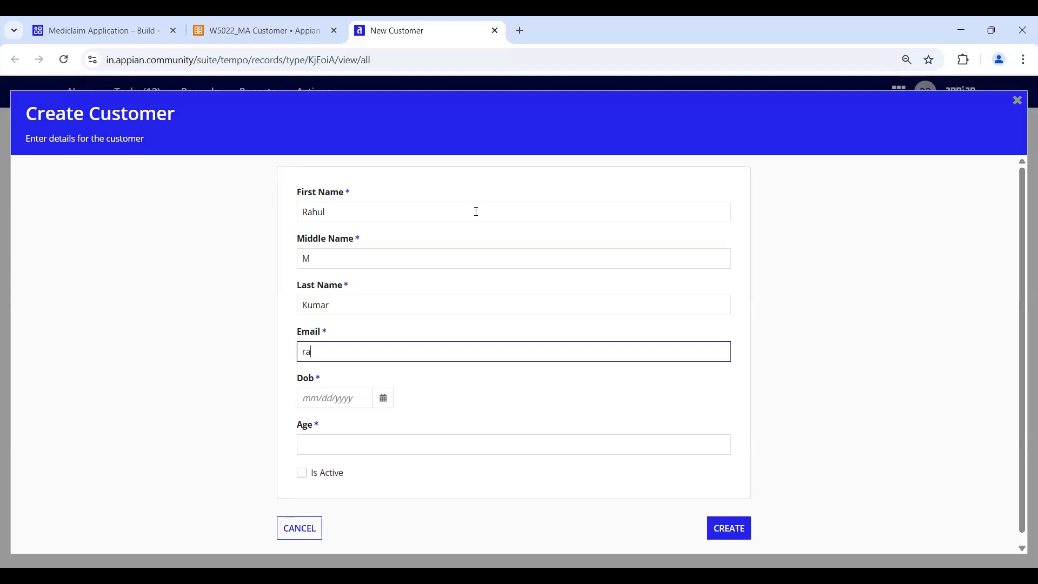
- Set date of birth 03/04/1989, age 36 and Is Active, then create the customer
{"action": "key", "text": "Tab"}
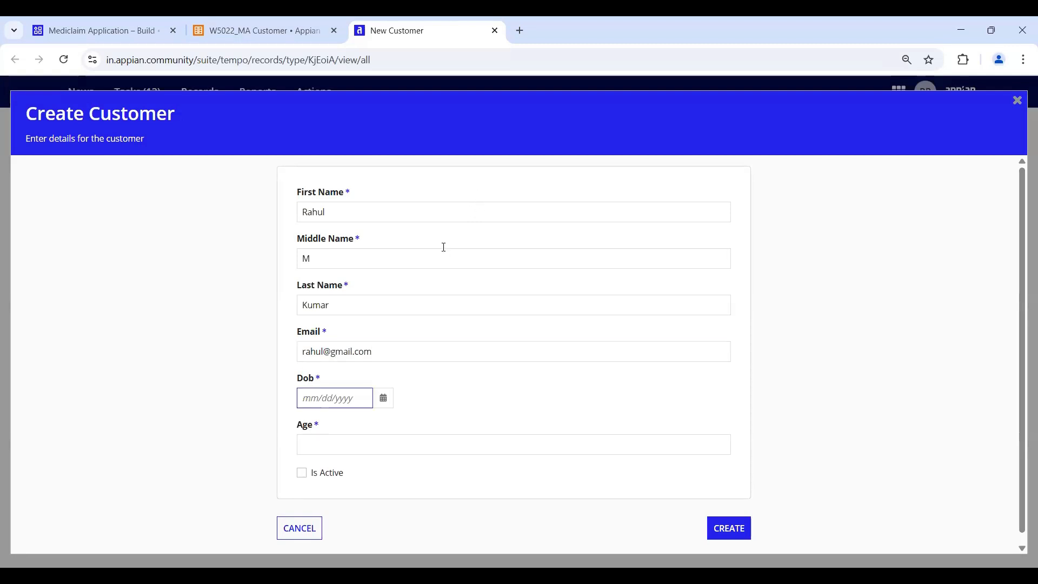
{"action": "left_click", "coordinate": [386, 402]}
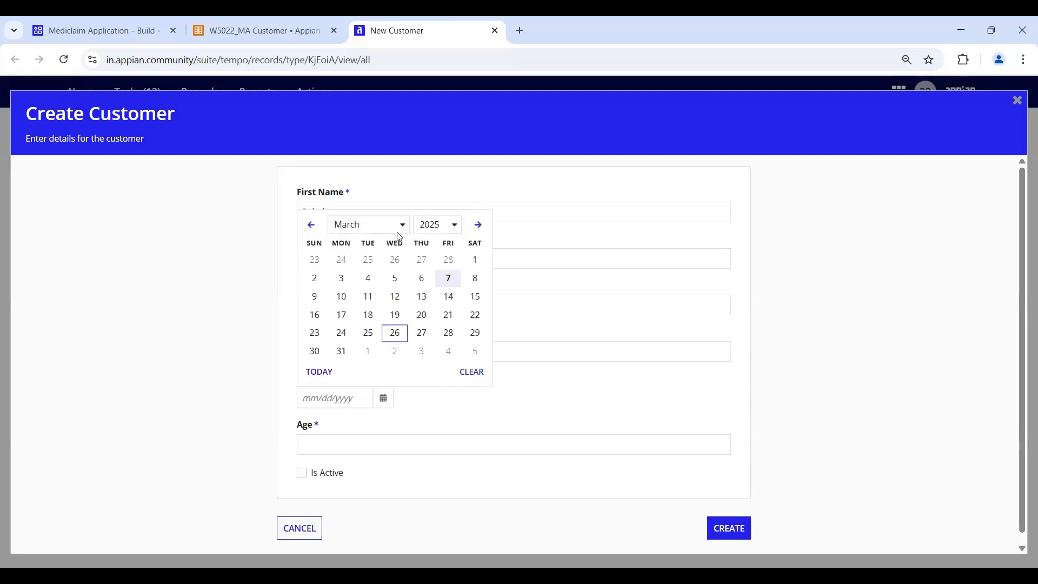
{"action": "left_click", "coordinate": [367, 278]}
{"action": "key", "text": "BackSpace"}
{"action": "type", "text": "1989"}
{"action": "left_click", "coordinate": [341, 442]}
{"action": "type", "text": "36"}
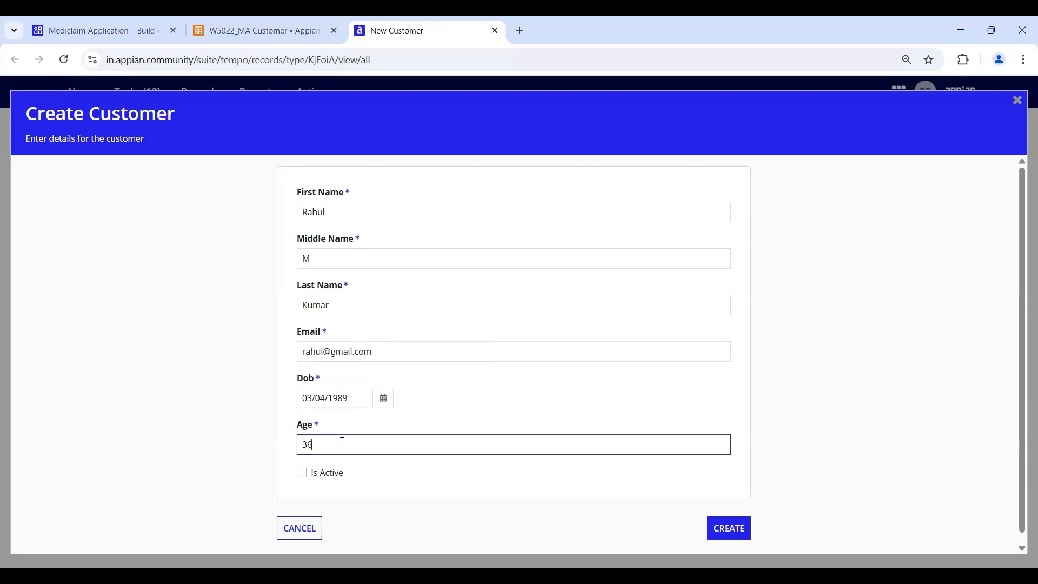
{"action": "left_click", "coordinate": [305, 473]}
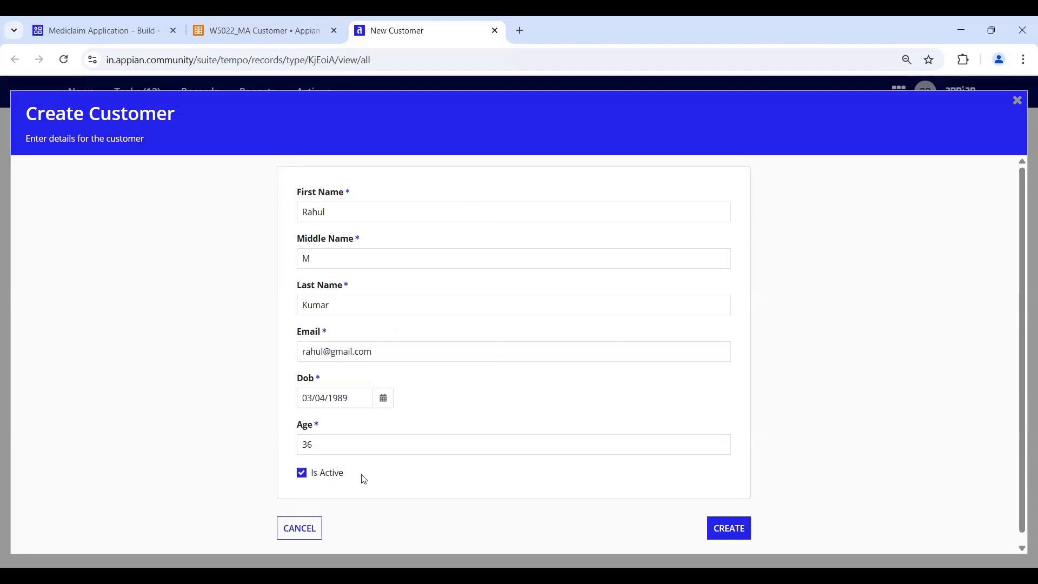
{"action": "scroll", "coordinate": [668, 439], "scroll_direction": "down", "scroll_amount": 1}
{"action": "left_click", "coordinate": [732, 520]}
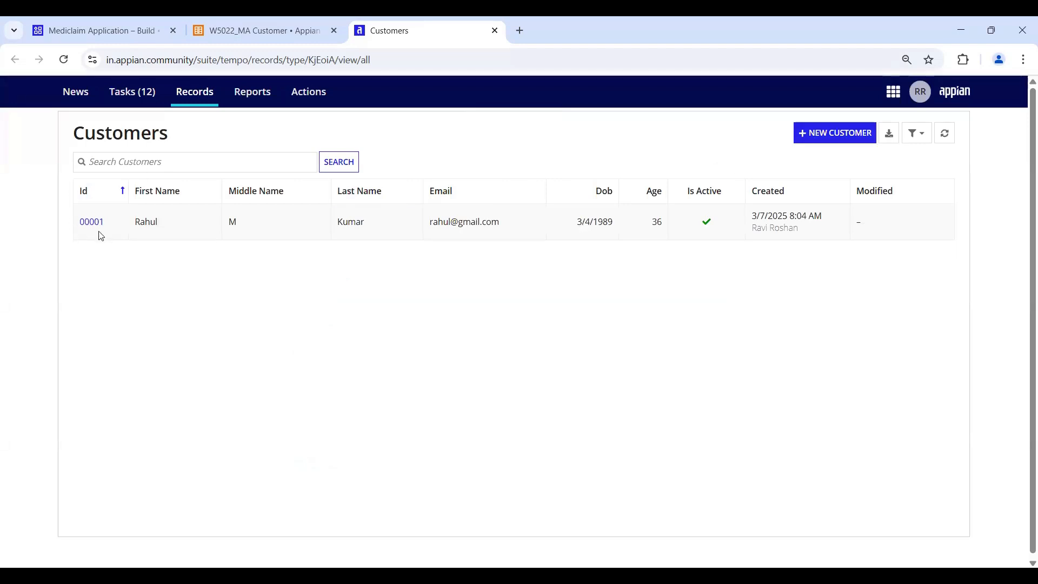
- Open the W5022 cloud database in phpMyAdmin and view the W5022_MA_CUSTOMER table rows
{"action": "left_click", "coordinate": [899, 93]}
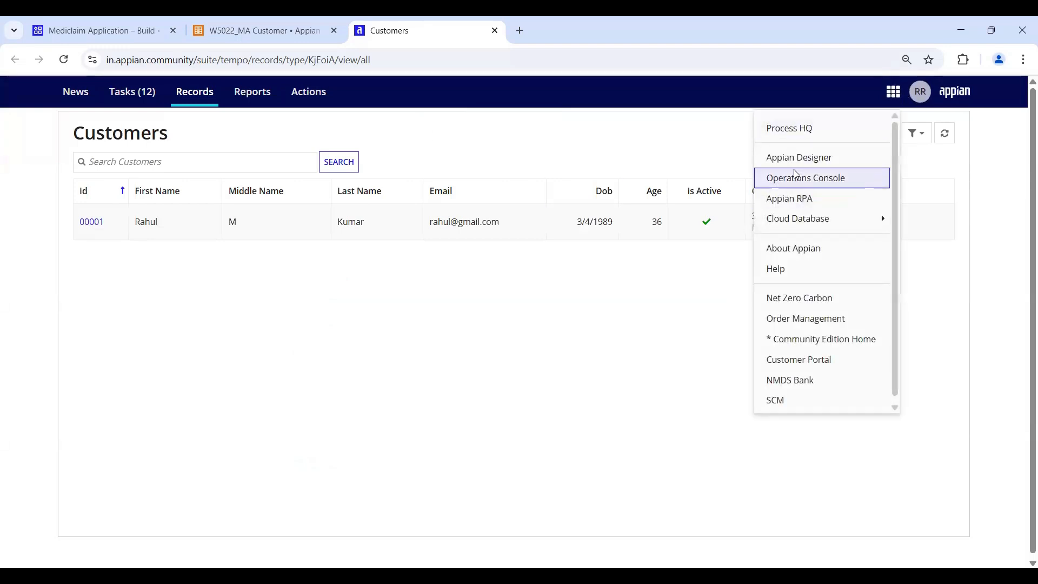
{"action": "mouse_move", "coordinate": [795, 219]}
{"action": "left_click", "coordinate": [915, 227]}
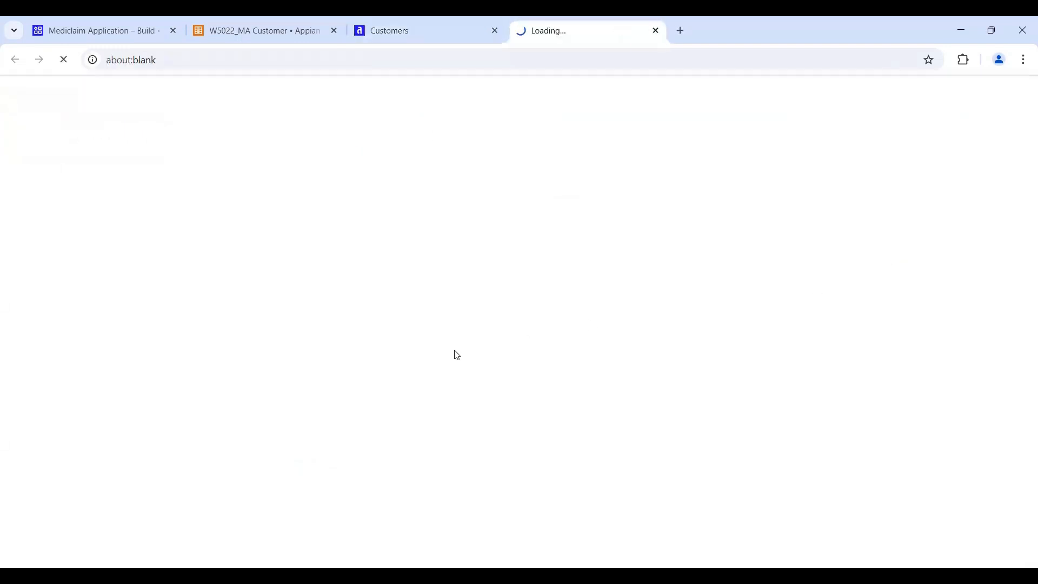
{"action": "left_click", "coordinate": [10, 176]}
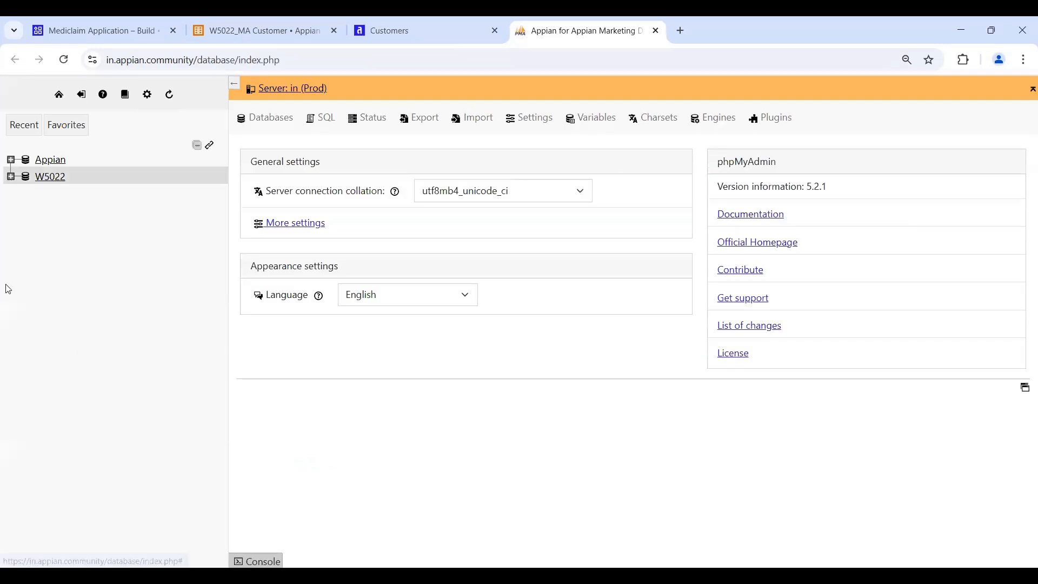
{"action": "left_click", "coordinate": [103, 365]}
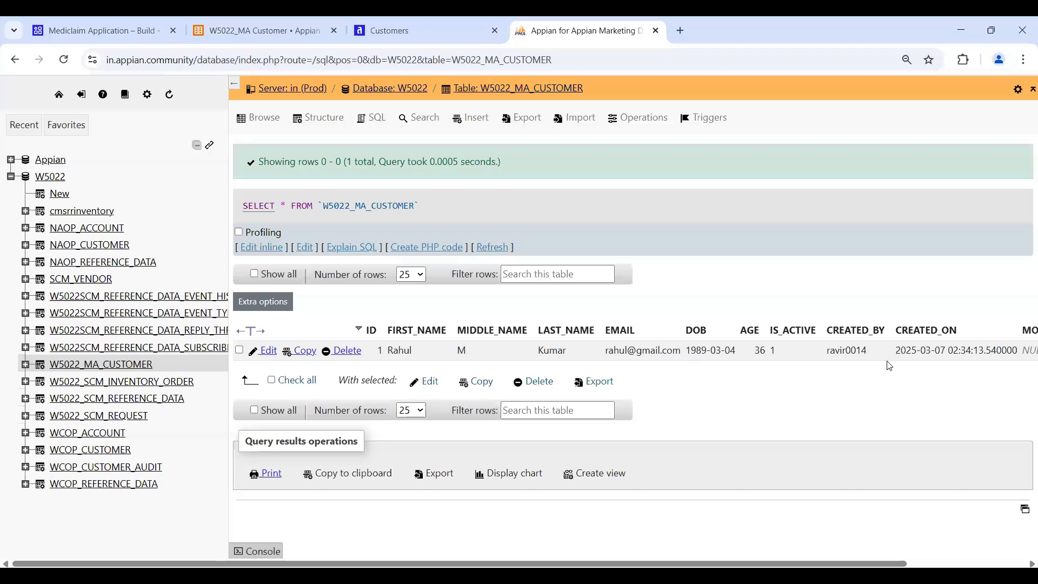
- From the W5022_MA Customer actions, open the W5022_MA Create Customer process model
{"action": "left_click", "coordinate": [206, 32]}
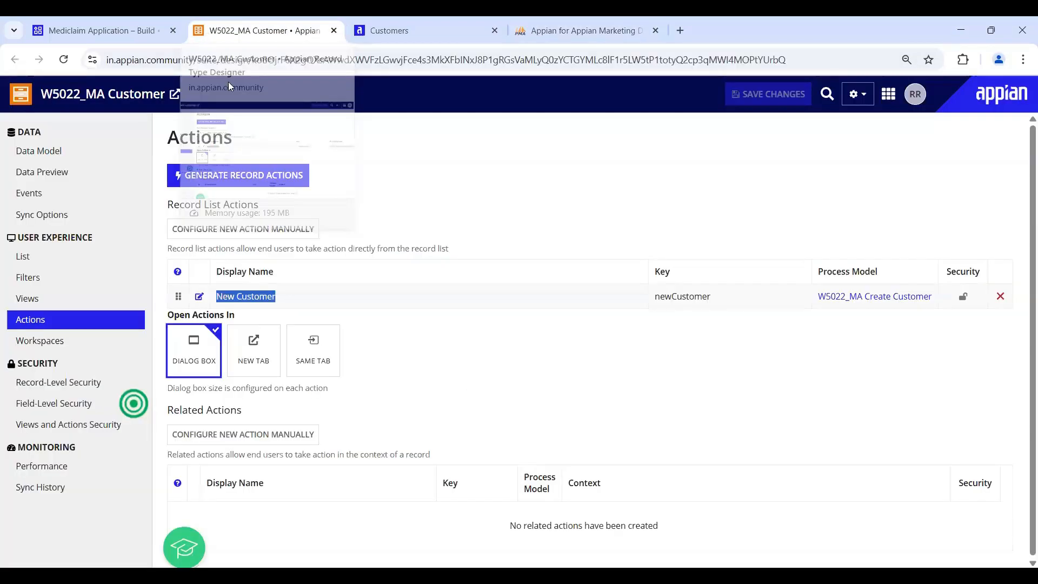
{"action": "left_click", "coordinate": [462, 196]}
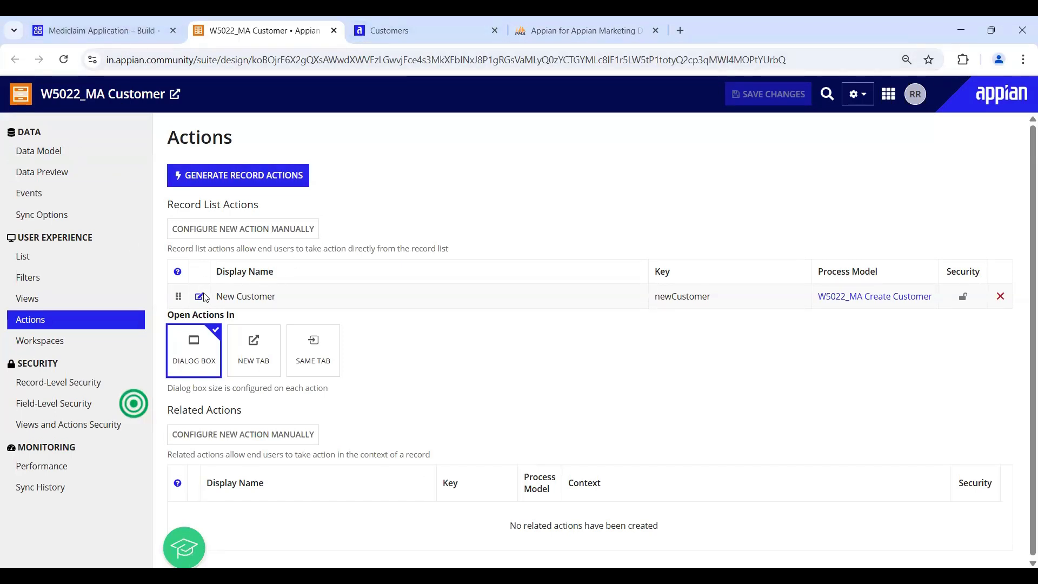
{"action": "left_click_drag", "start_coordinate": [223, 296], "coordinate": [279, 303]}
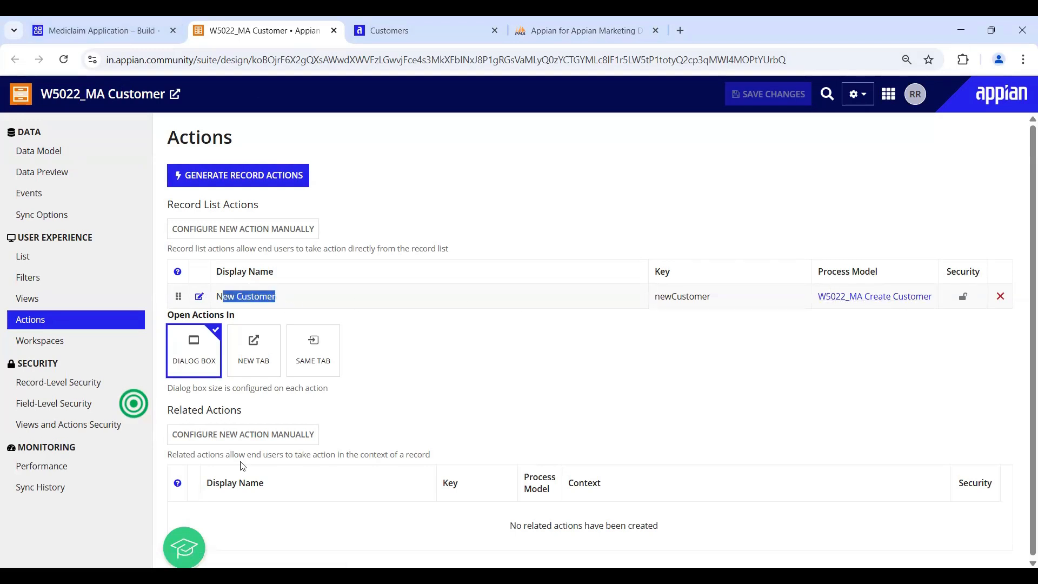
{"action": "left_click", "coordinate": [855, 327]}
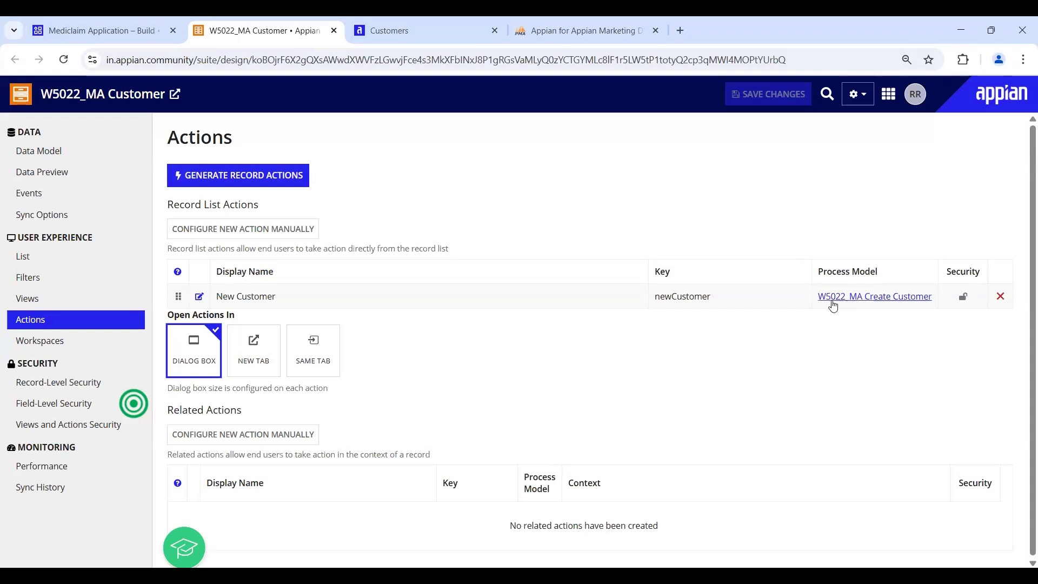
{"action": "left_click", "coordinate": [97, 30]}
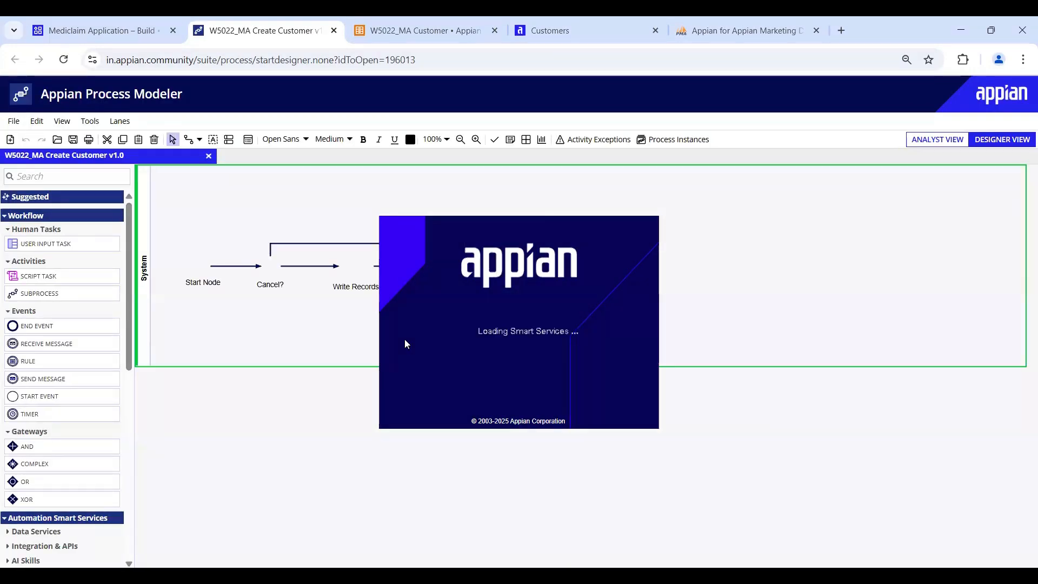
- Inspect the Start Node and Write Records nodes, then return to Mediclaim Application's objects
{"action": "left_click", "coordinate": [203, 269]}
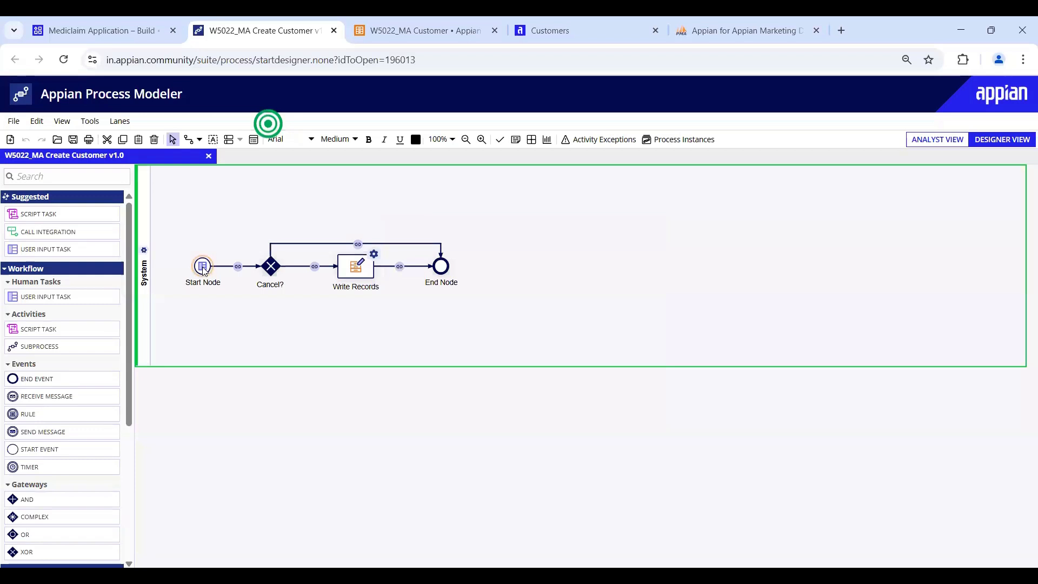
{"action": "left_click", "coordinate": [353, 271]}
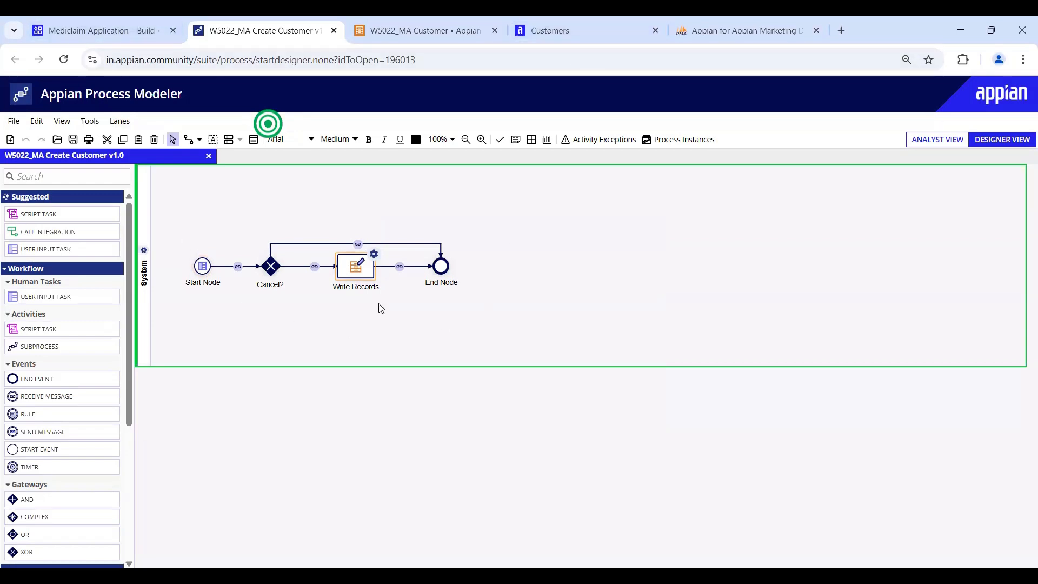
{"action": "left_click", "coordinate": [203, 267]}
{"action": "left_click", "coordinate": [354, 267]}
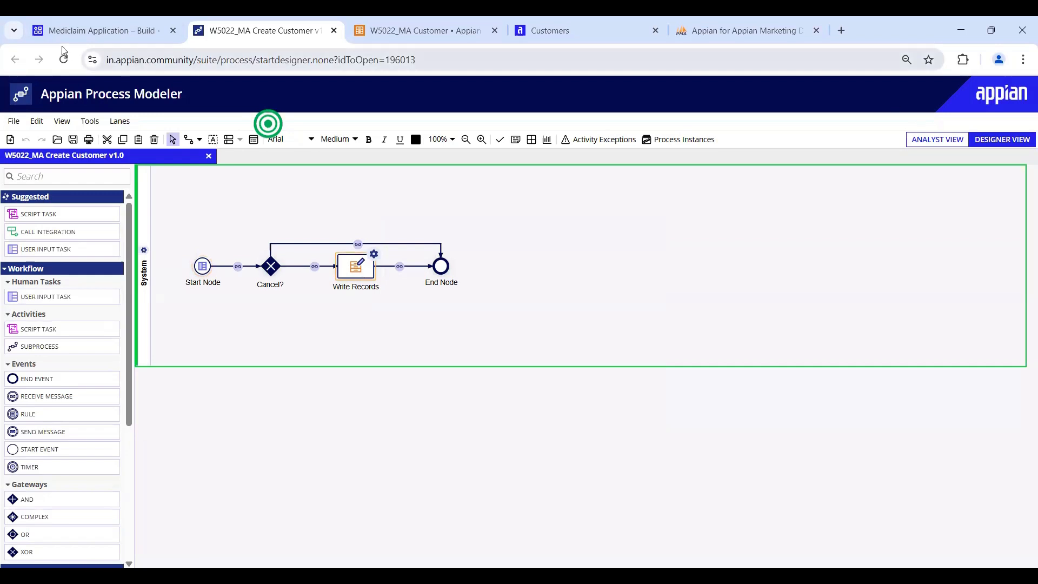
{"action": "left_click", "coordinate": [91, 34]}
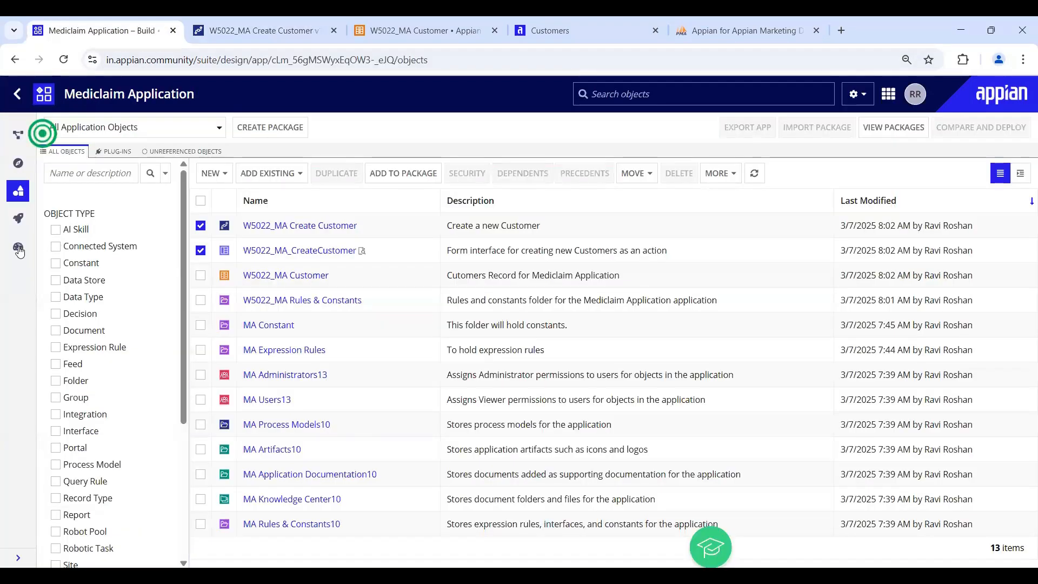
- Review the completed Create Customer run in Monitor > Process Activity, then open a new Customer form
{"action": "left_click", "coordinate": [20, 249]}
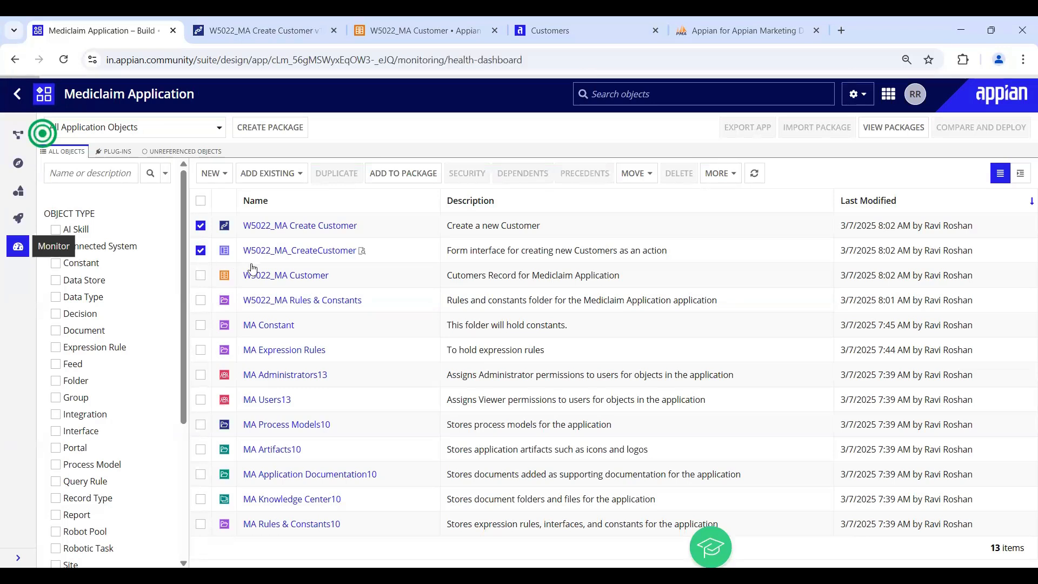
{"action": "left_click", "coordinate": [191, 227]}
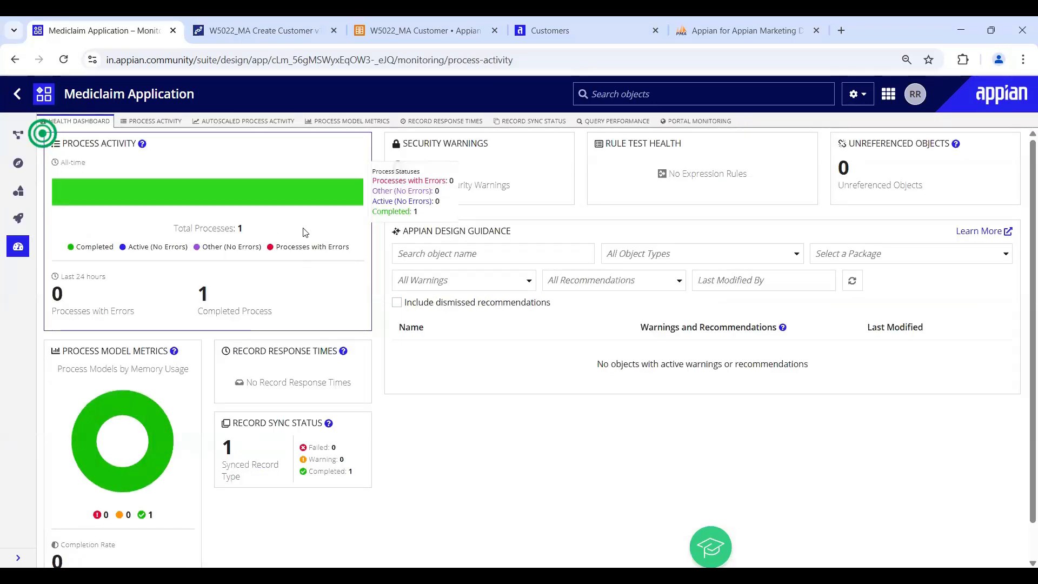
{"action": "left_click", "coordinate": [300, 214]}
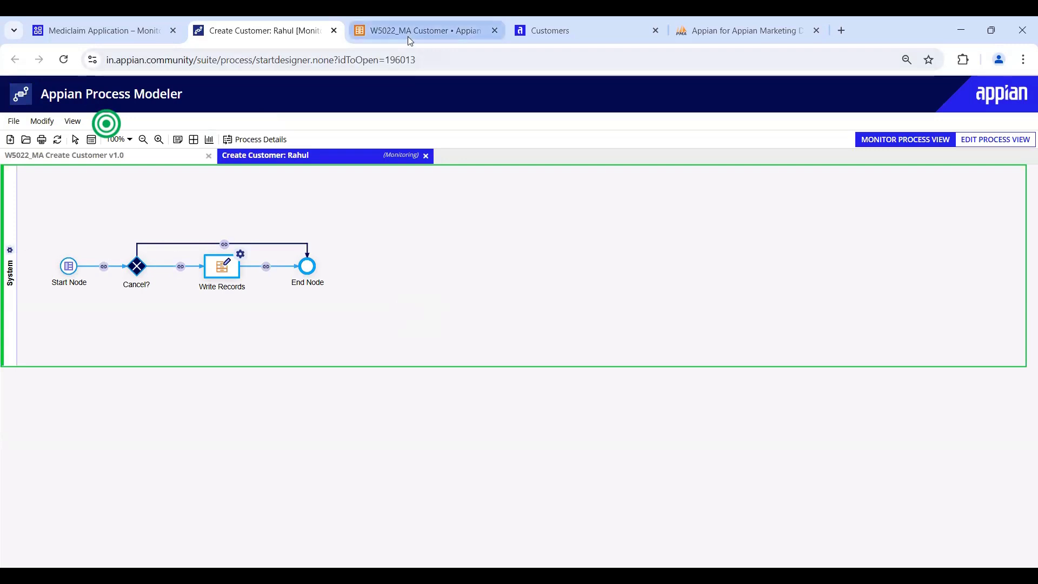
{"action": "left_click", "coordinate": [562, 37]}
{"action": "left_click", "coordinate": [834, 130]}
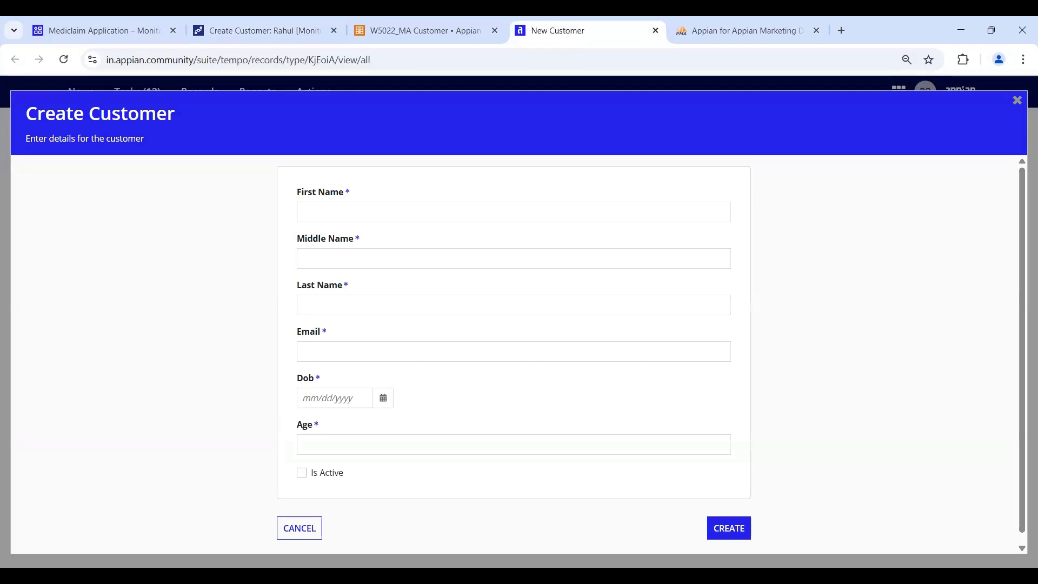
- Cancel the Create Customer form and go back to the process activity monitor
{"action": "left_click", "coordinate": [297, 528]}
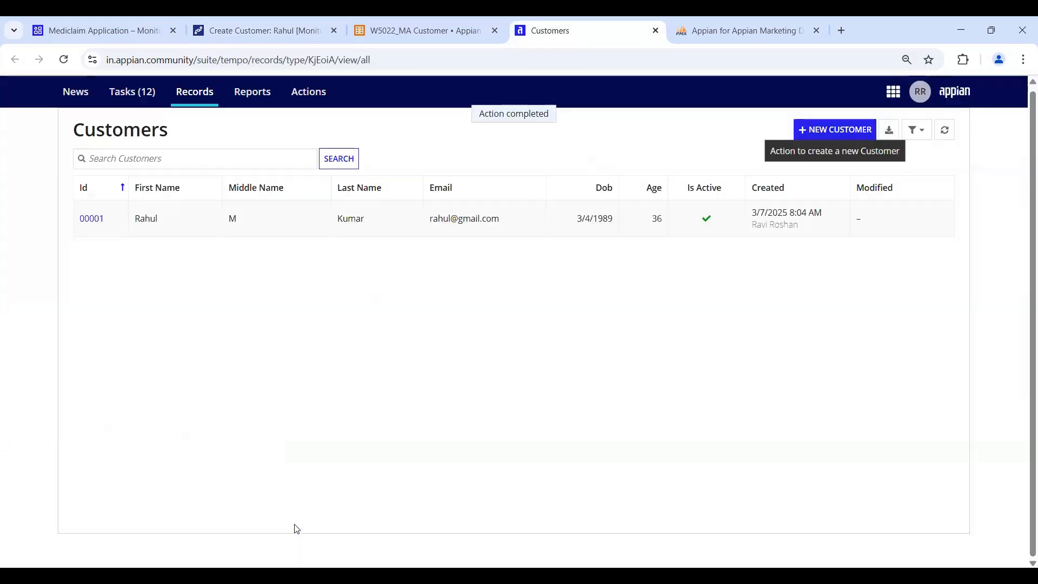
{"action": "left_click", "coordinate": [98, 30]}
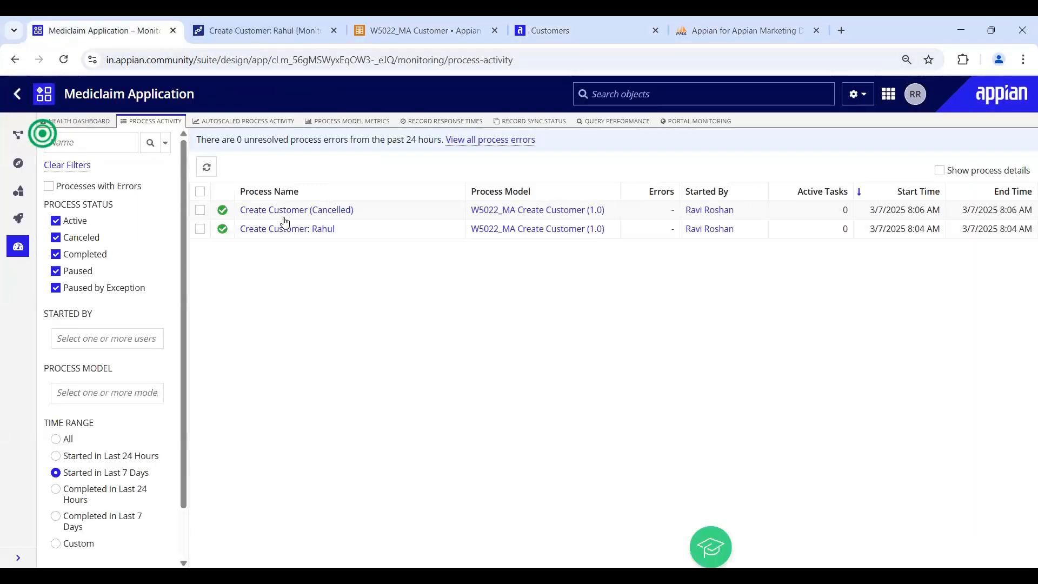
- Review the cancelled Create Customer process diagram, then close it
{"action": "left_click", "coordinate": [310, 211]}
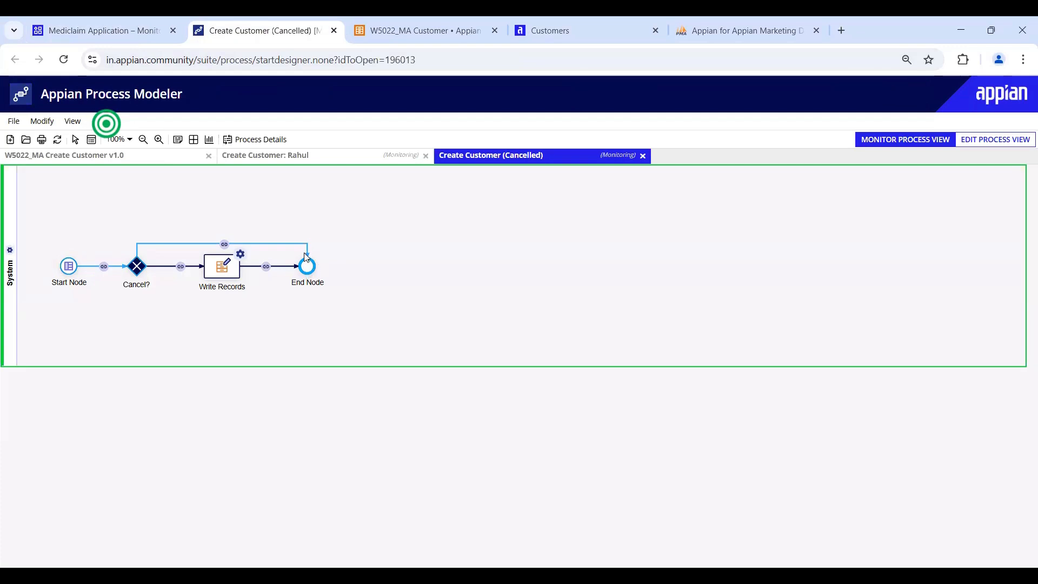
{"action": "left_click", "coordinate": [333, 31]}
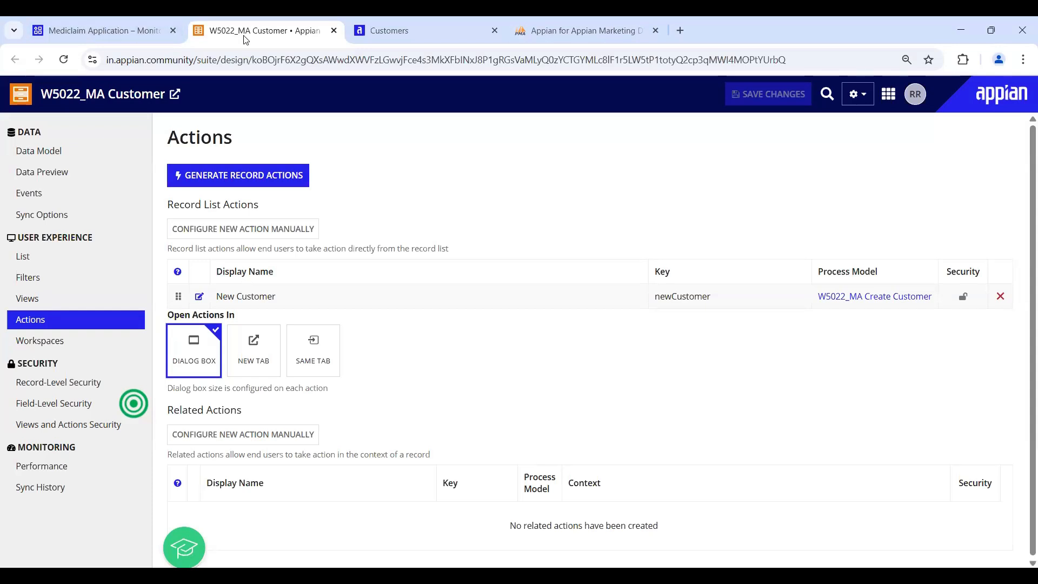
- Search customers by first name, open record 00001, then return to the Customers list
{"action": "key", "text": "ctrl+Tab"}
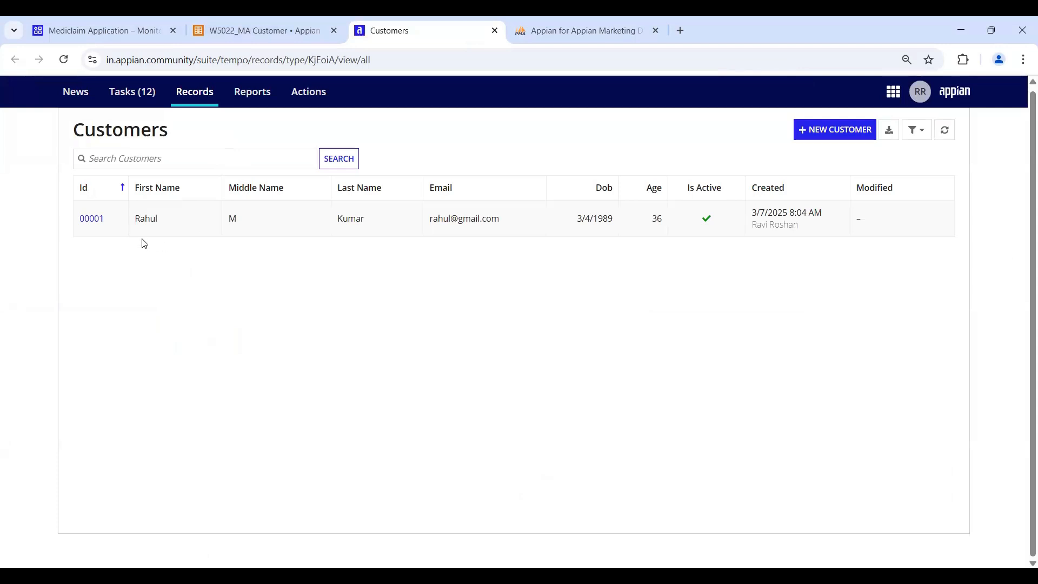
{"action": "left_click", "coordinate": [220, 162]}
{"action": "type", "text": "Rahul"}
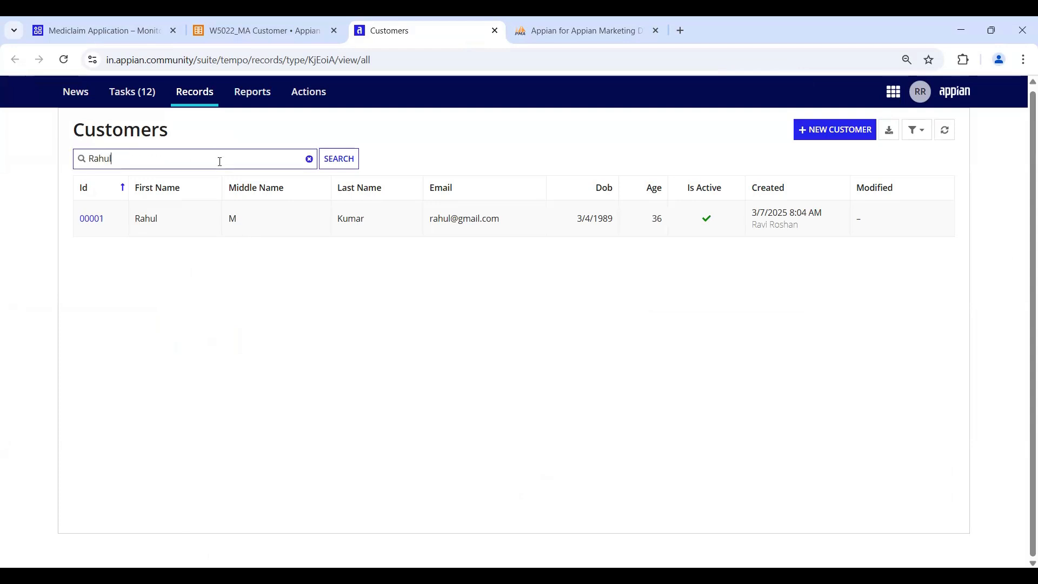
{"action": "key", "text": "Return"}
{"action": "left_click_drag", "start_coordinate": [433, 219], "coordinate": [508, 223]}
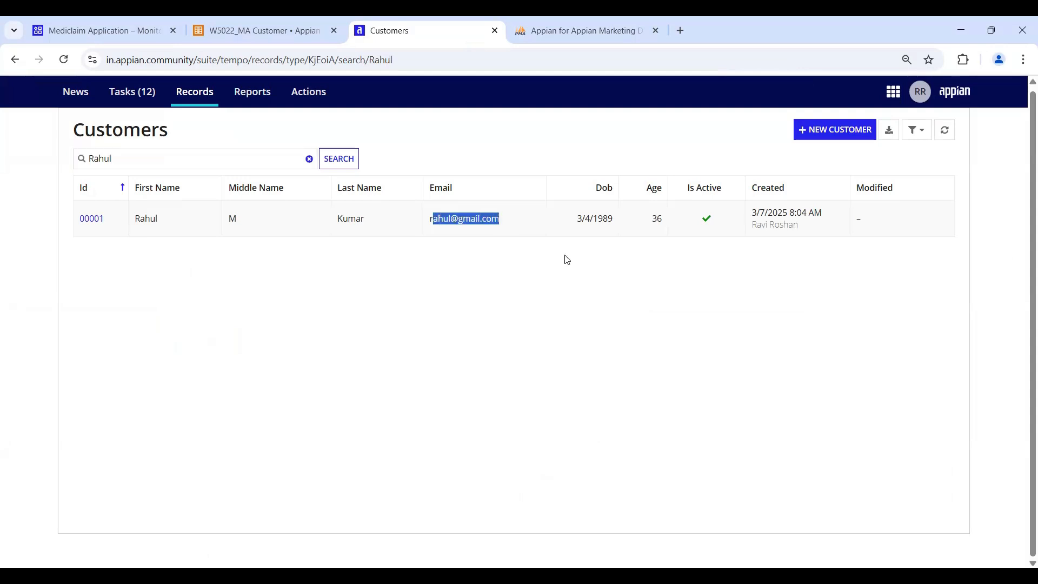
{"action": "left_click_drag", "start_coordinate": [578, 220], "coordinate": [620, 225]}
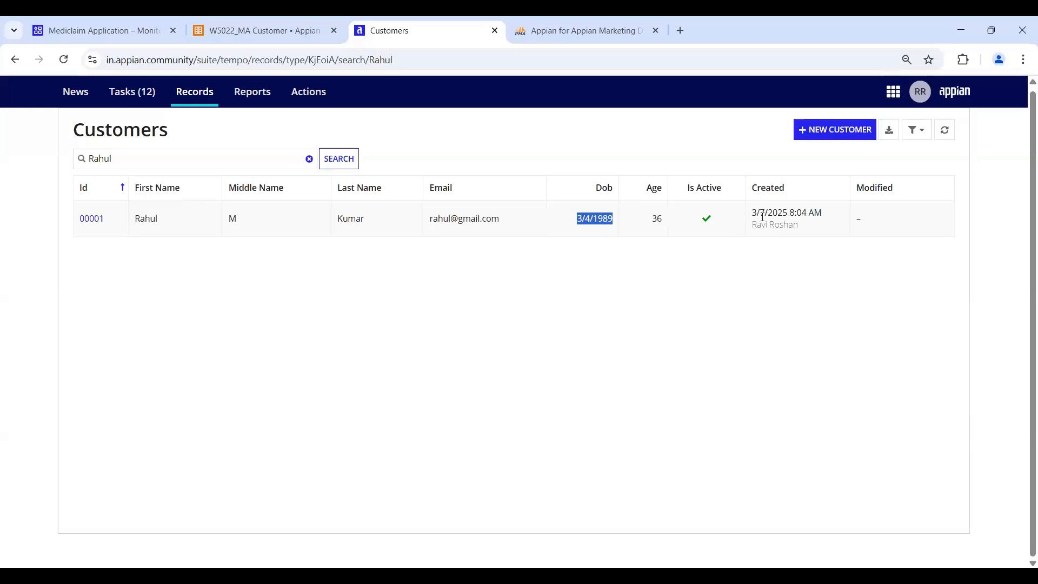
{"action": "left_click", "coordinate": [89, 219]}
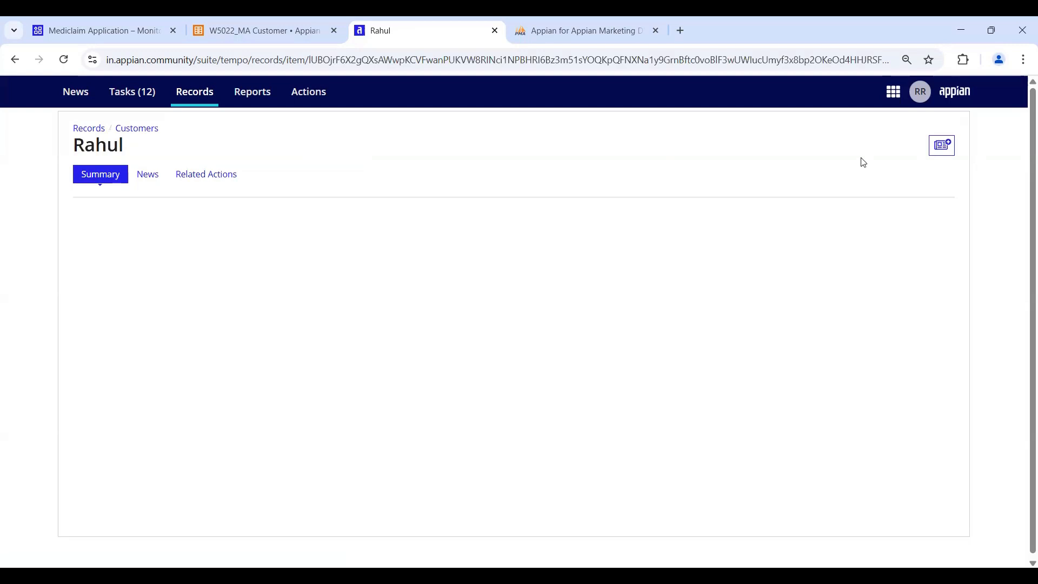
{"action": "left_click", "coordinate": [136, 132]}
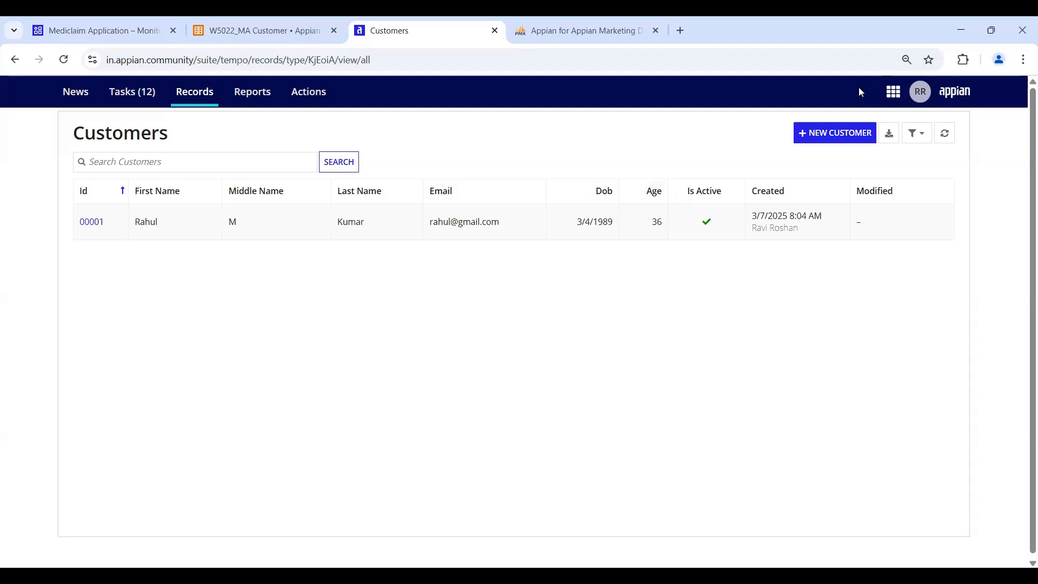
- Open the W5022_MA Customer record's List settings and launch the grid editor
{"action": "left_click", "coordinate": [237, 32]}
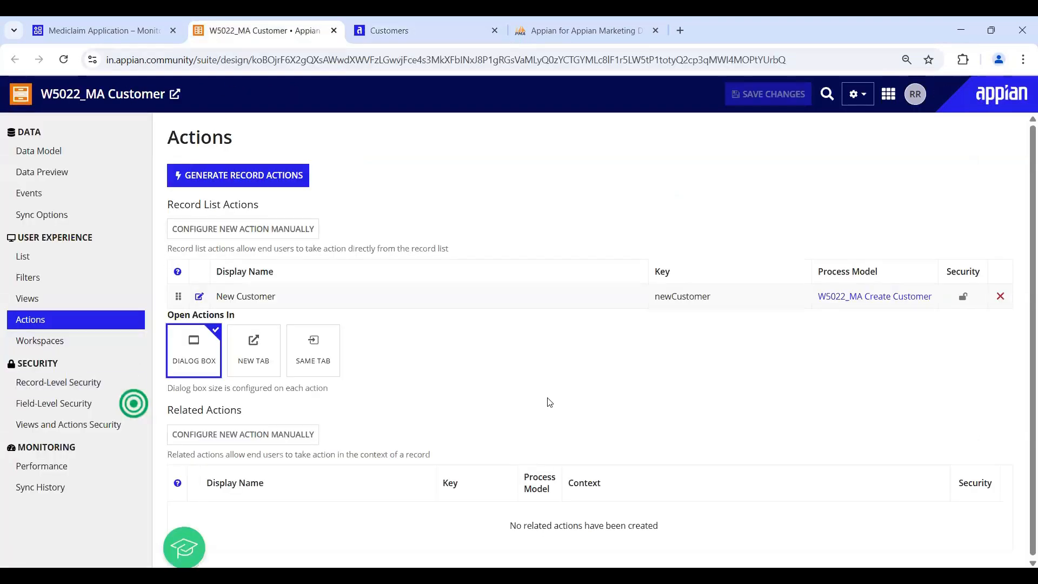
{"action": "left_click", "coordinate": [35, 259]}
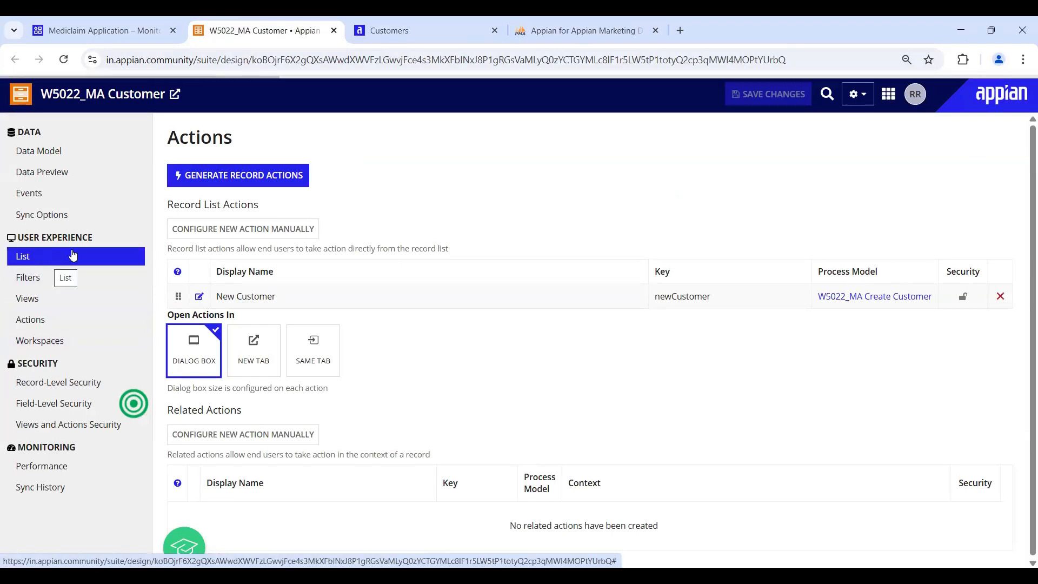
{"action": "left_click", "coordinate": [389, 30]}
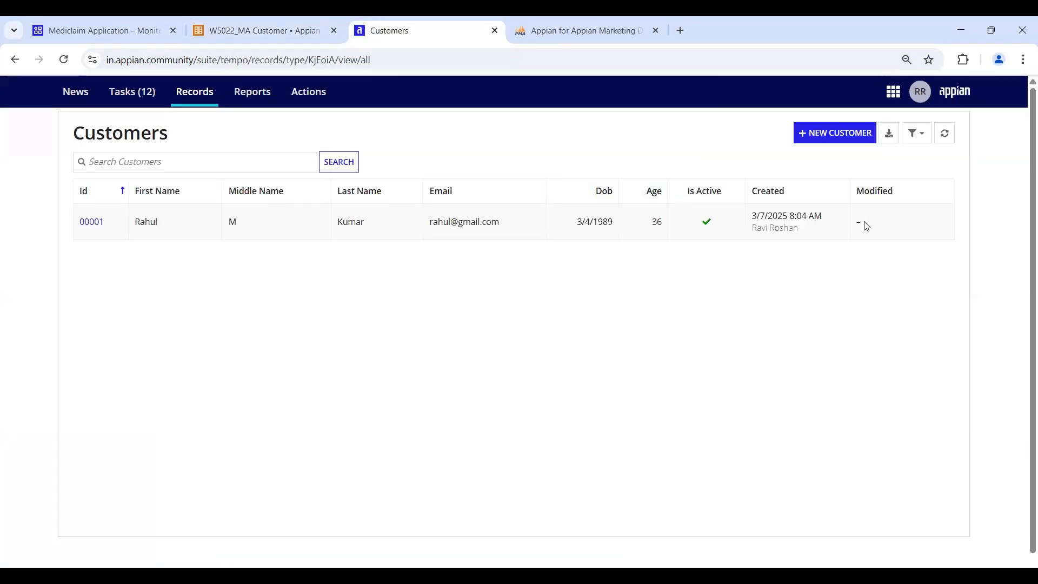
{"action": "left_click", "coordinate": [236, 34]}
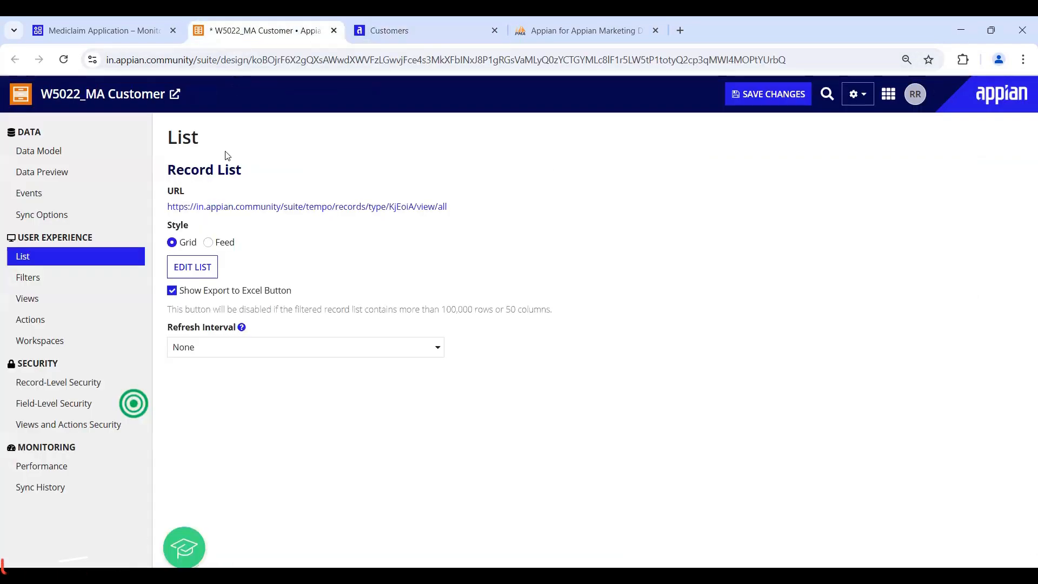
{"action": "left_click", "coordinate": [193, 272]}
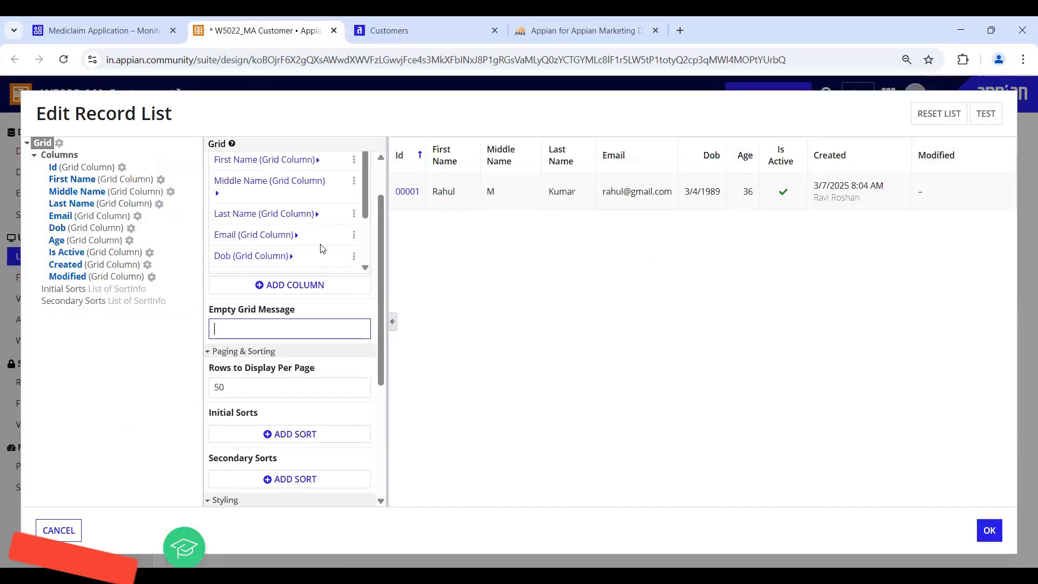
- Remove the Modified and Created columns from the Customer record list grid
{"action": "scroll", "coordinate": [243, 254], "scroll_direction": "down", "scroll_amount": 2}
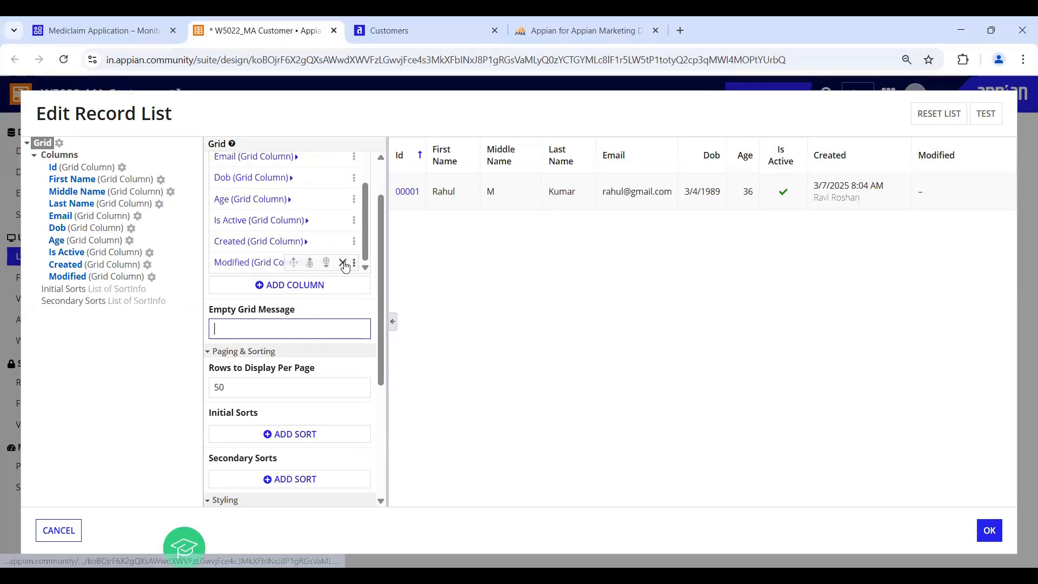
{"action": "left_click", "coordinate": [344, 263]}
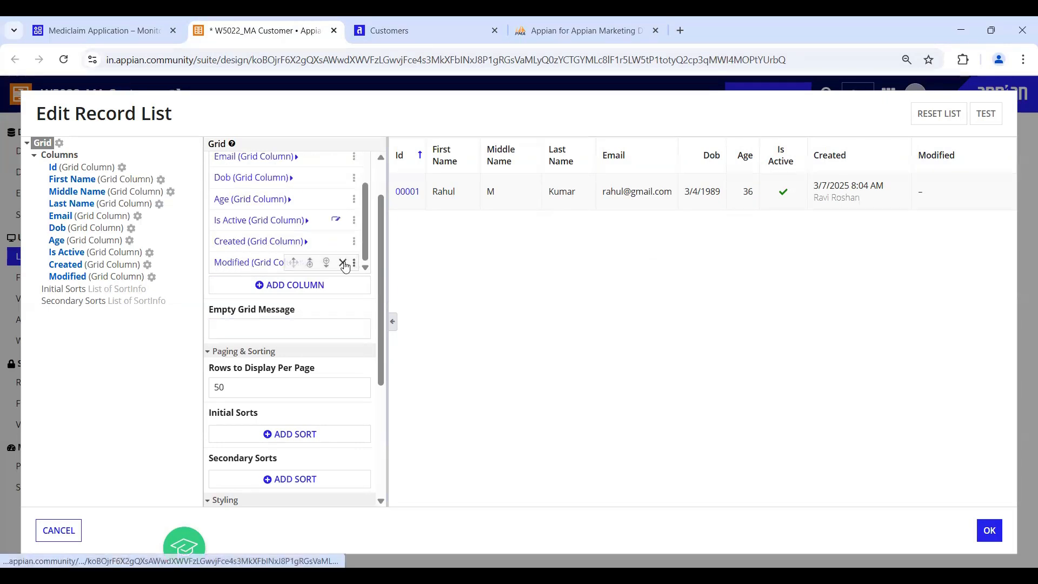
{"action": "left_click", "coordinate": [343, 262]}
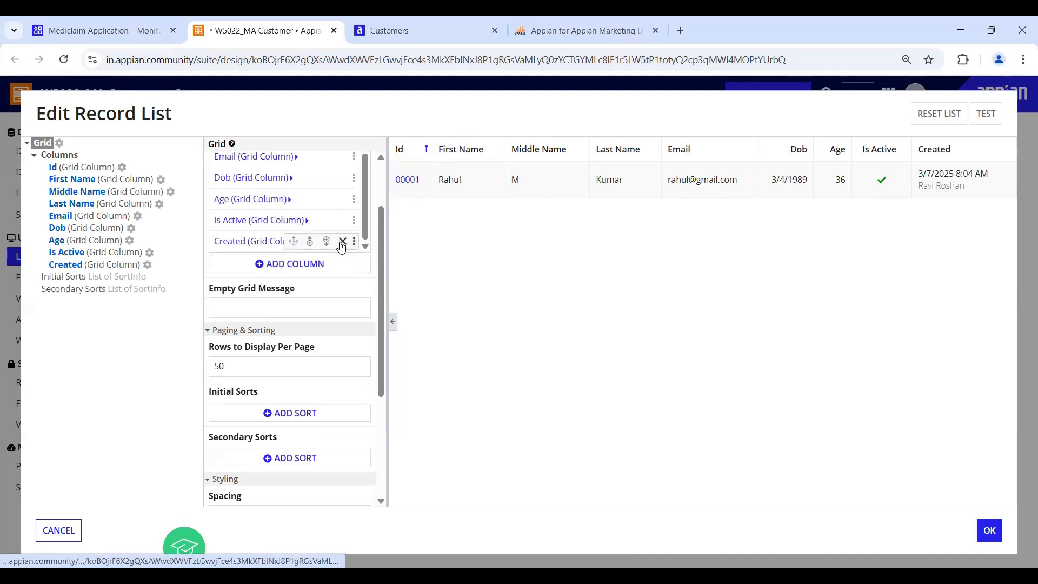
{"action": "left_click", "coordinate": [342, 242]}
- Rename the Dob column label to DOB
{"action": "left_click", "coordinate": [225, 277]}
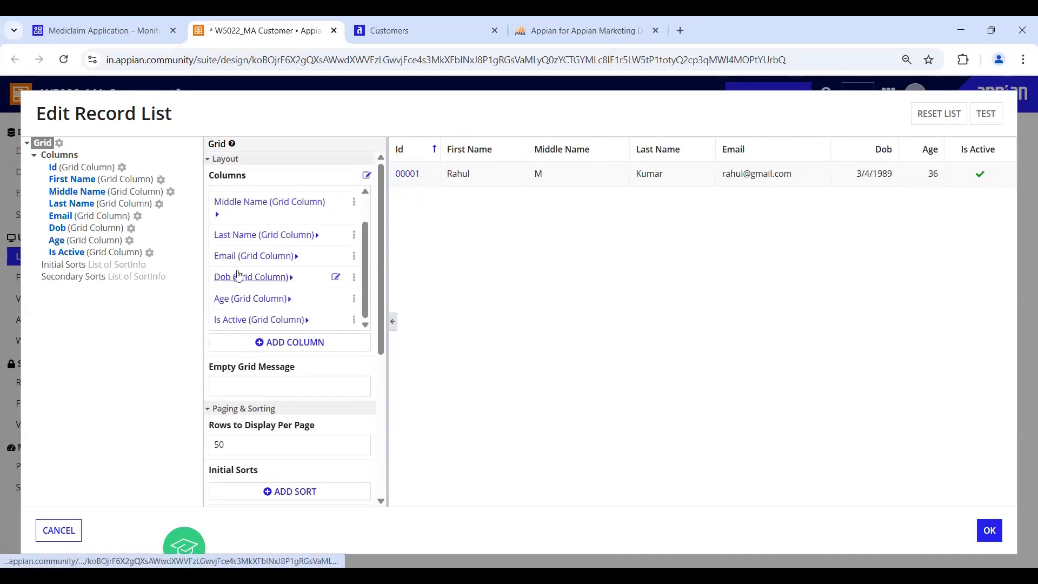
{"action": "left_click", "coordinate": [262, 198]}
{"action": "key", "text": "BackSpace"}
{"action": "type", "text": "OB"}
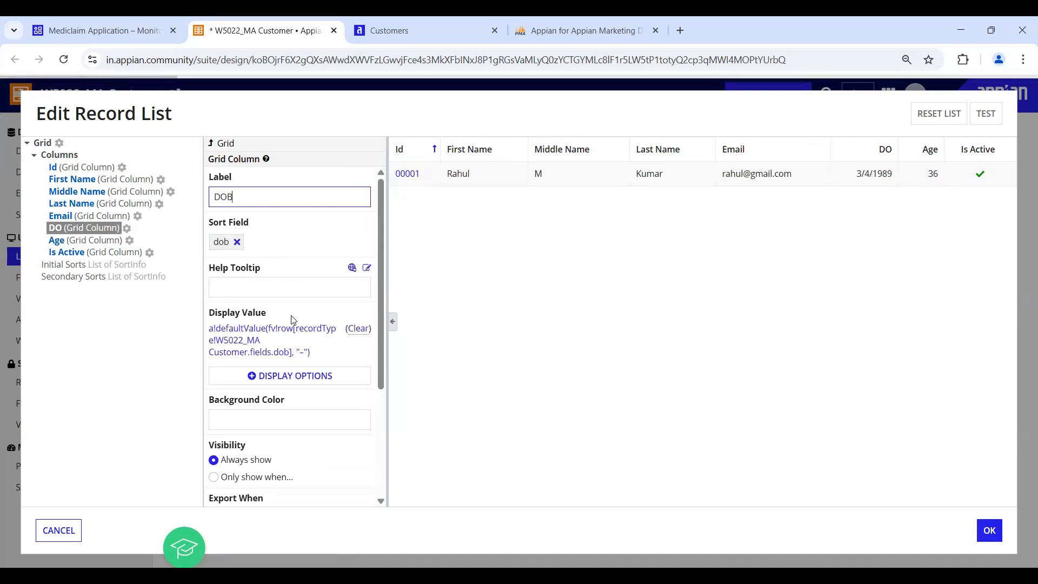
{"action": "scroll", "coordinate": [329, 407], "scroll_direction": "down", "scroll_amount": 5}
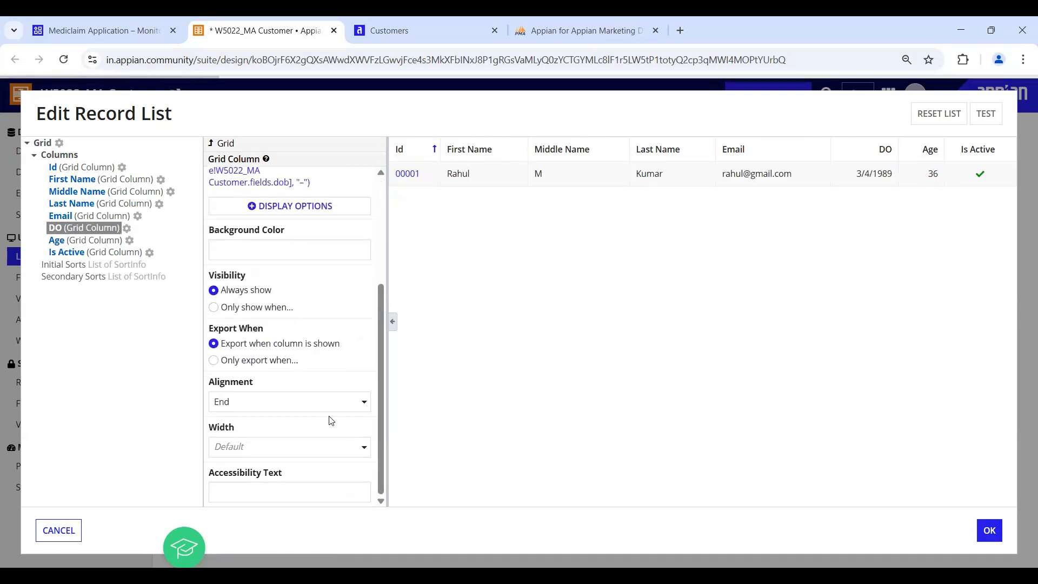
{"action": "scroll", "coordinate": [344, 260], "scroll_direction": "up", "scroll_amount": 5}
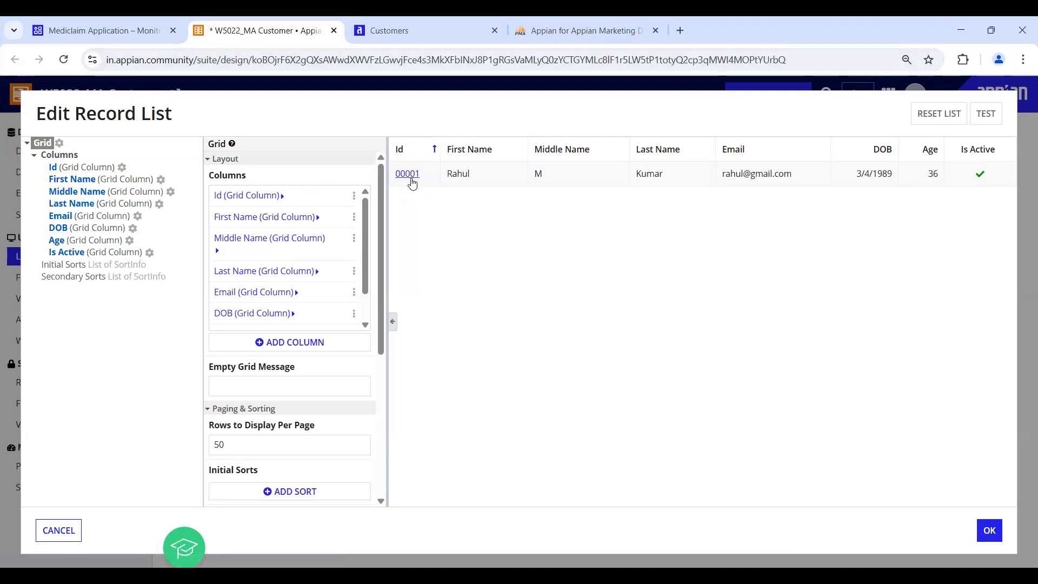
{"action": "mouse_move", "coordinate": [330, 199]}
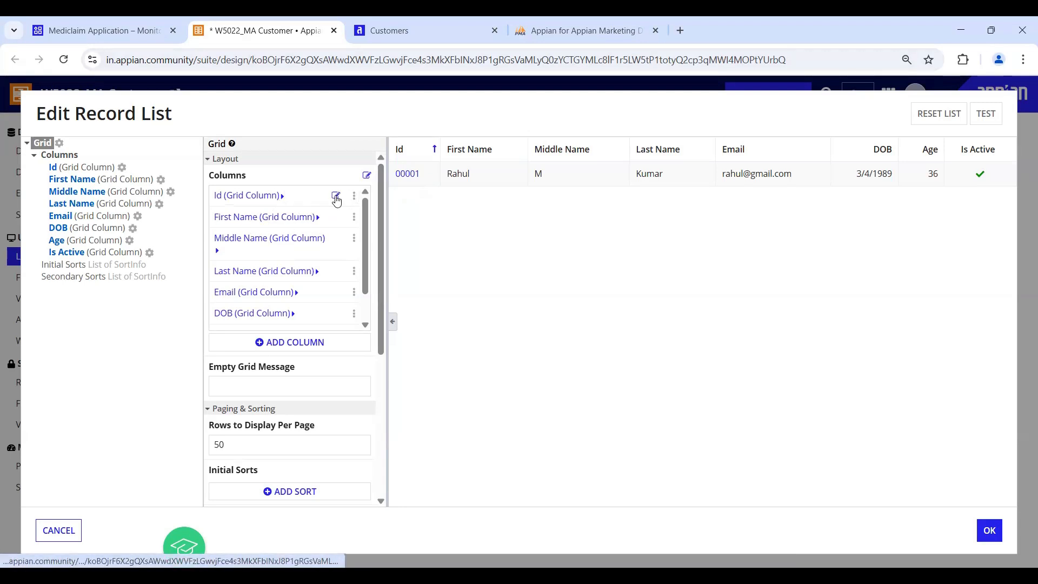
{"action": "left_click", "coordinate": [336, 196]}
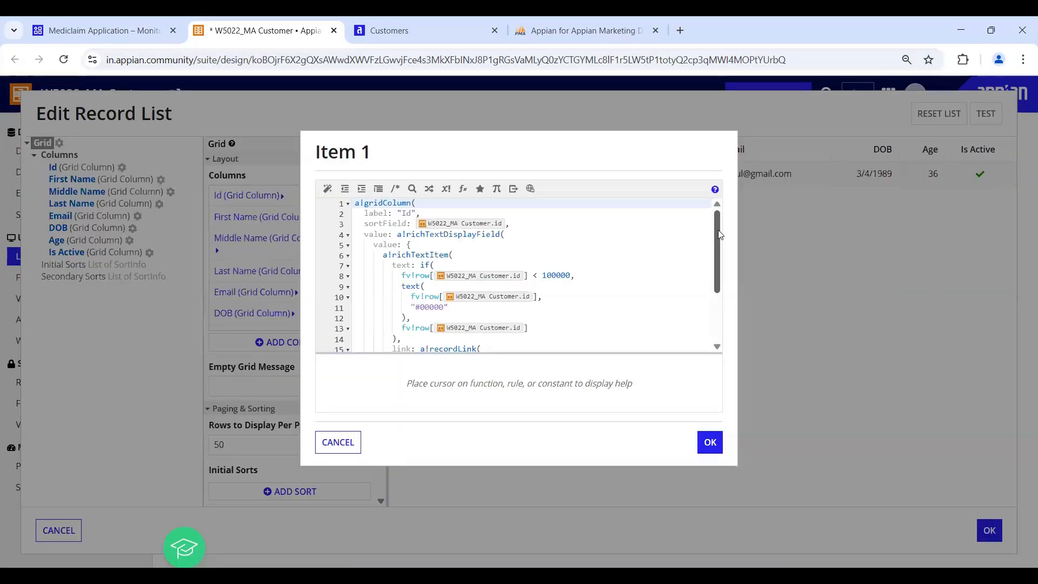
{"action": "scroll", "coordinate": [434, 242], "scroll_direction": "down", "scroll_amount": 1}
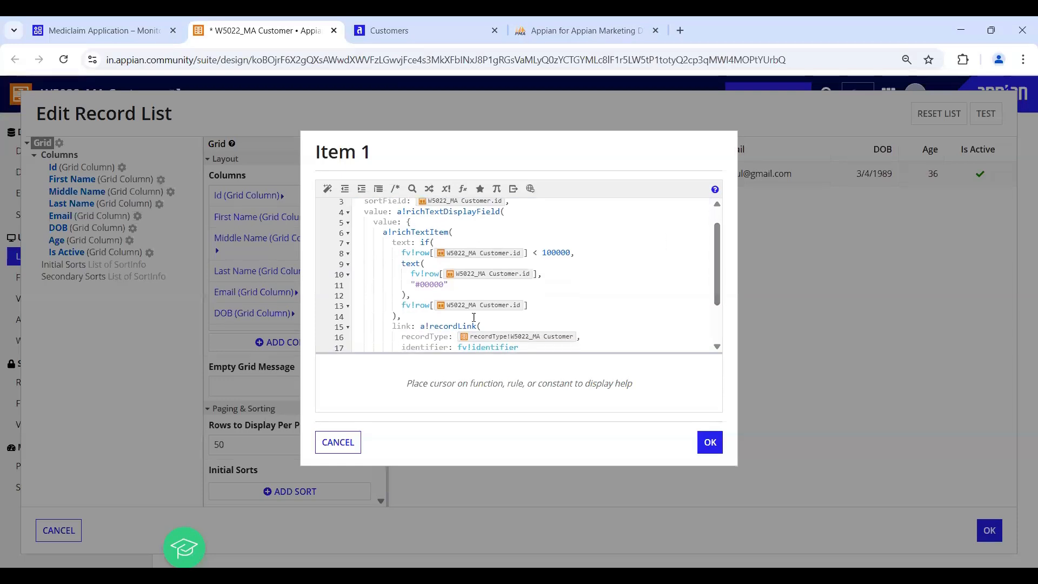
{"action": "scroll", "coordinate": [472, 322], "scroll_direction": "down", "scroll_amount": 3}
{"action": "left_click", "coordinate": [480, 262]}
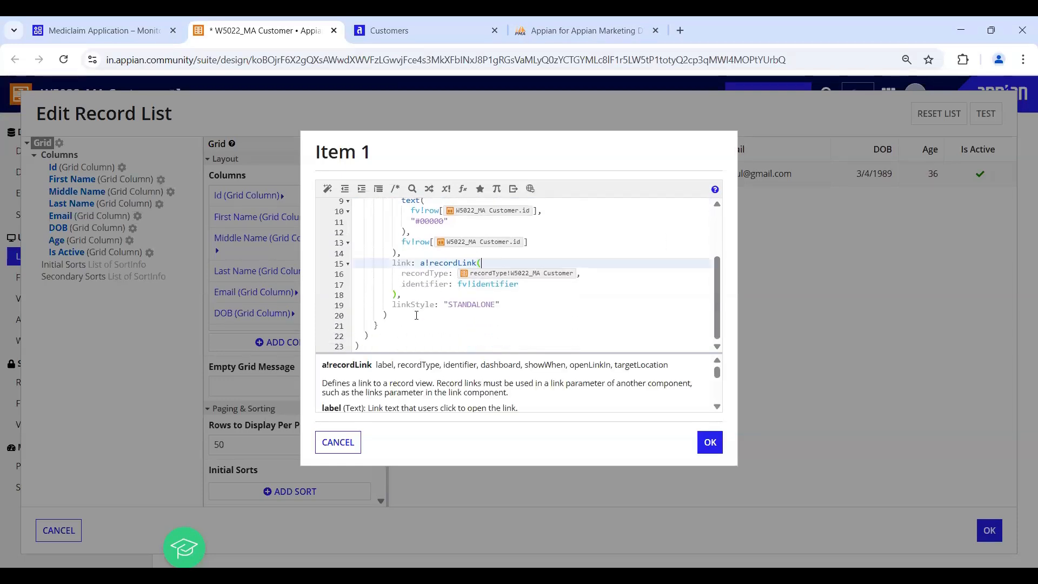
{"action": "left_click", "coordinate": [355, 447]}
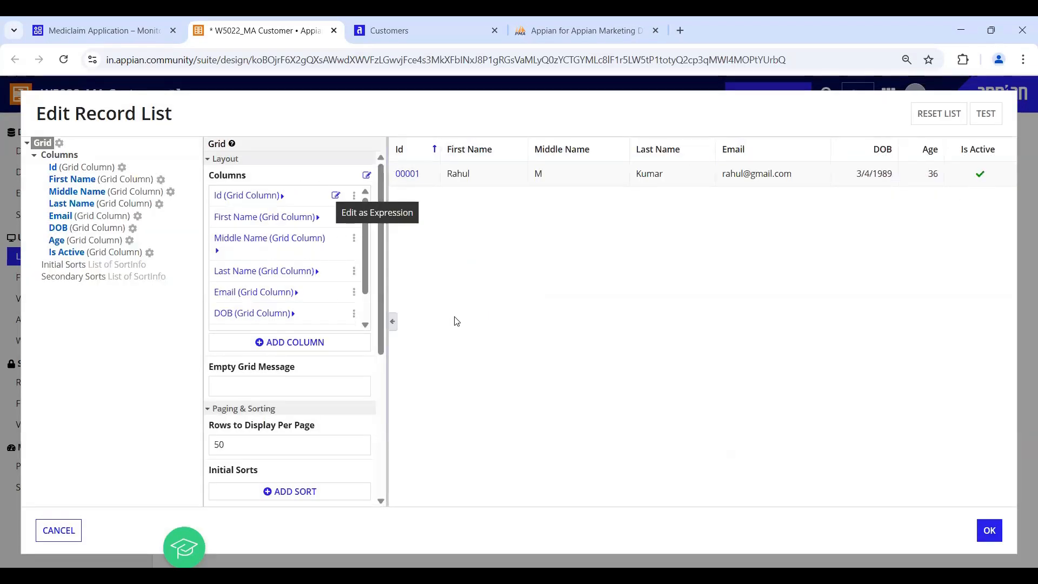
{"action": "left_click", "coordinate": [367, 177]}
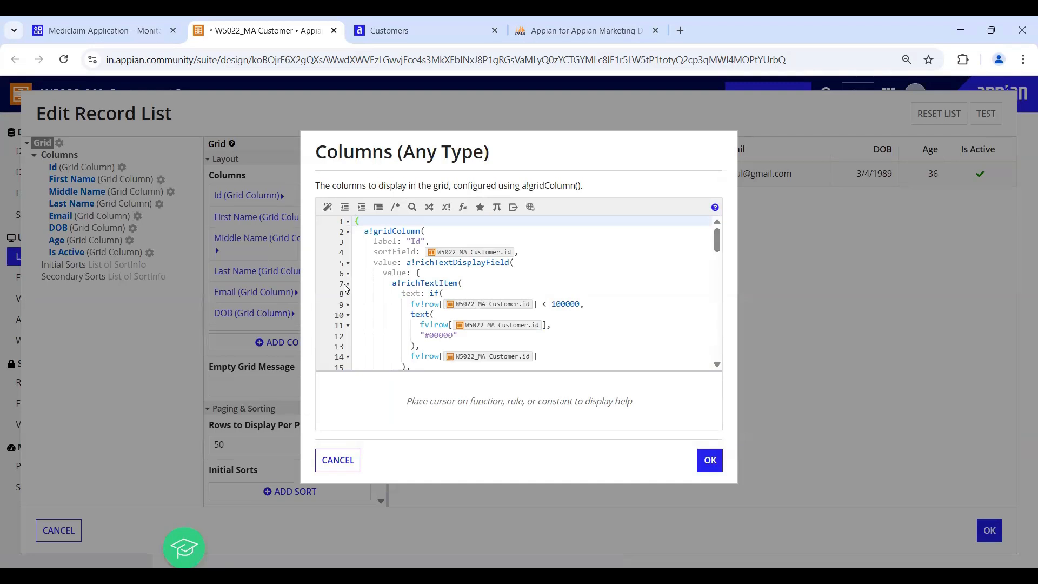
{"action": "left_click", "coordinate": [348, 232]}
{"action": "left_click", "coordinate": [348, 243]}
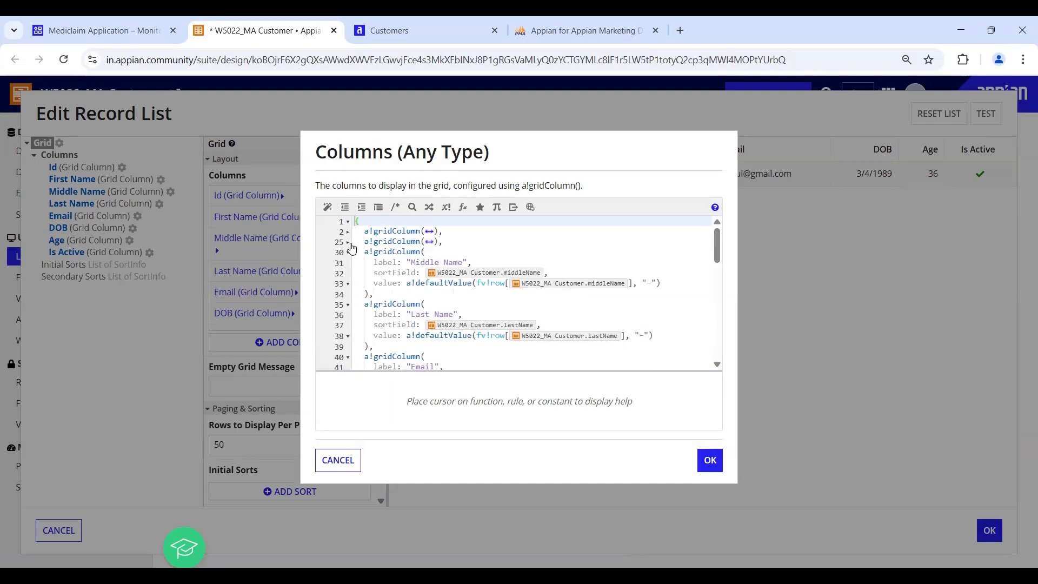
{"action": "left_click", "coordinate": [349, 253]}
{"action": "left_click", "coordinate": [348, 263]}
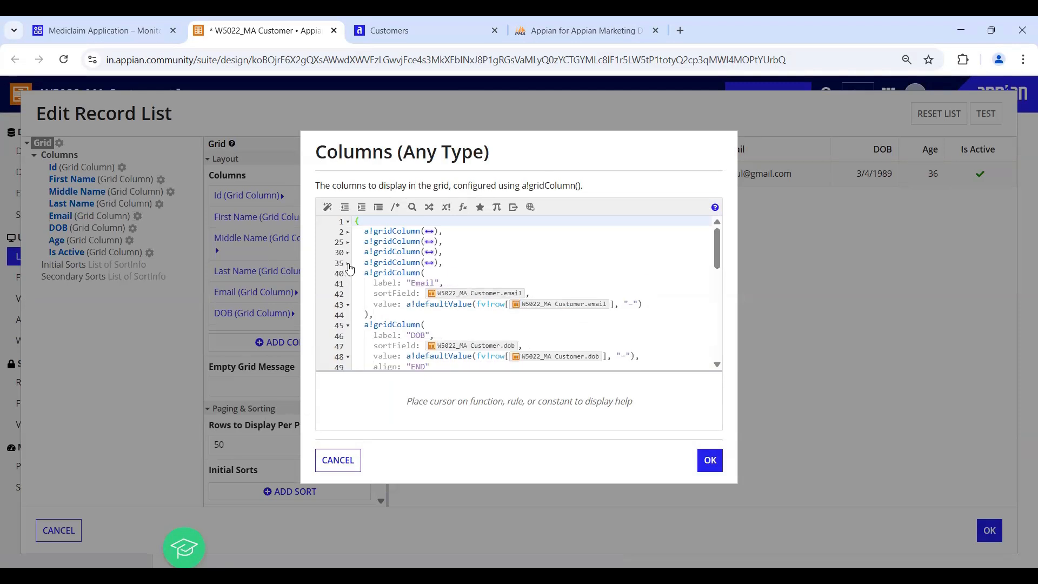
{"action": "left_click", "coordinate": [348, 273]}
{"action": "left_click", "coordinate": [348, 284]}
{"action": "left_click", "coordinate": [348, 295]}
{"action": "left_click", "coordinate": [348, 304]}
{"action": "left_click", "coordinate": [387, 305]}
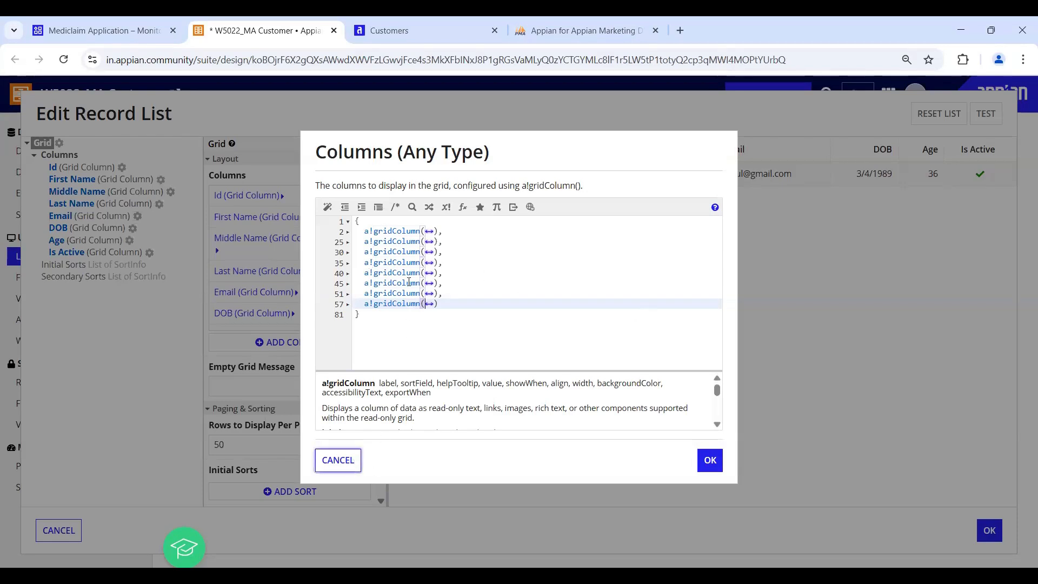
{"action": "left_click", "coordinate": [429, 231]}
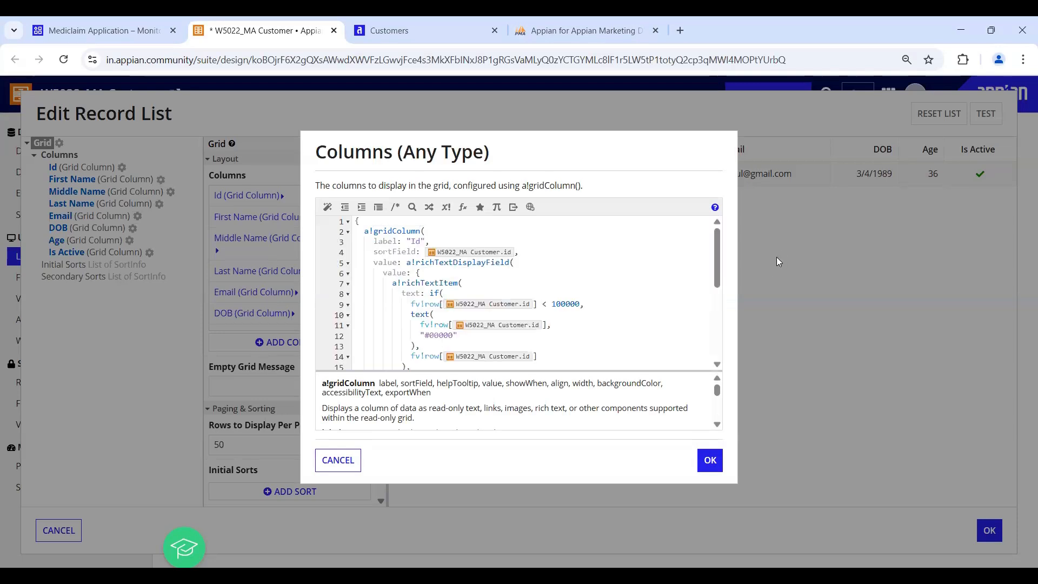
{"action": "left_click_drag", "start_coordinate": [719, 257], "coordinate": [720, 303]}
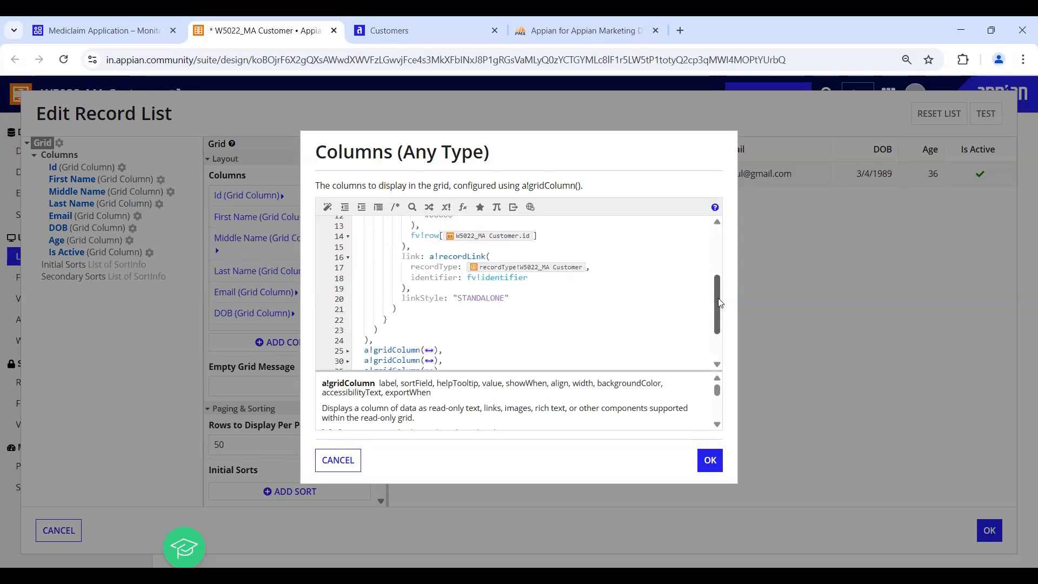
{"action": "left_click", "coordinate": [432, 254]}
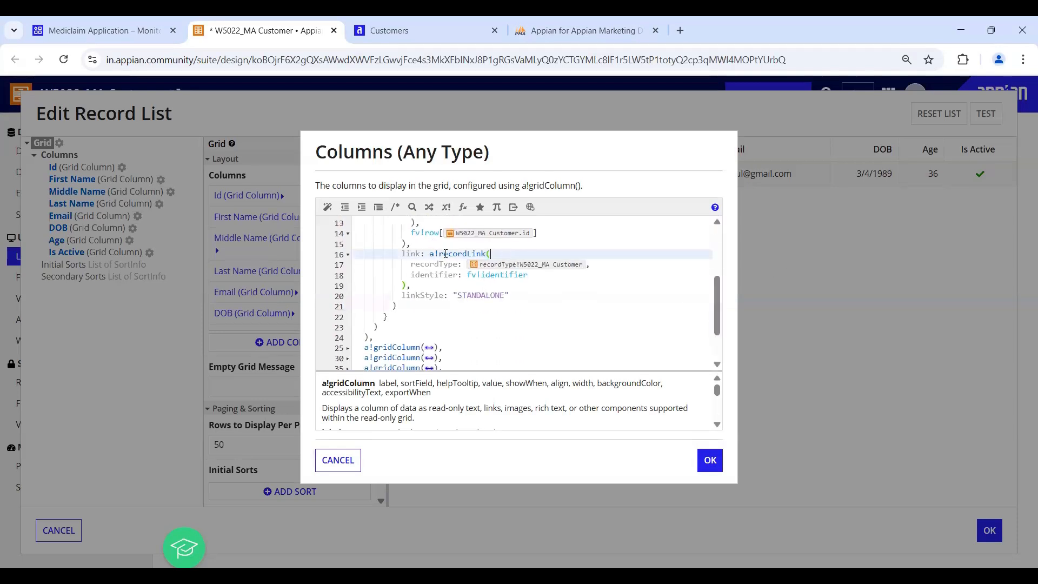
{"action": "key", "text": "End"}
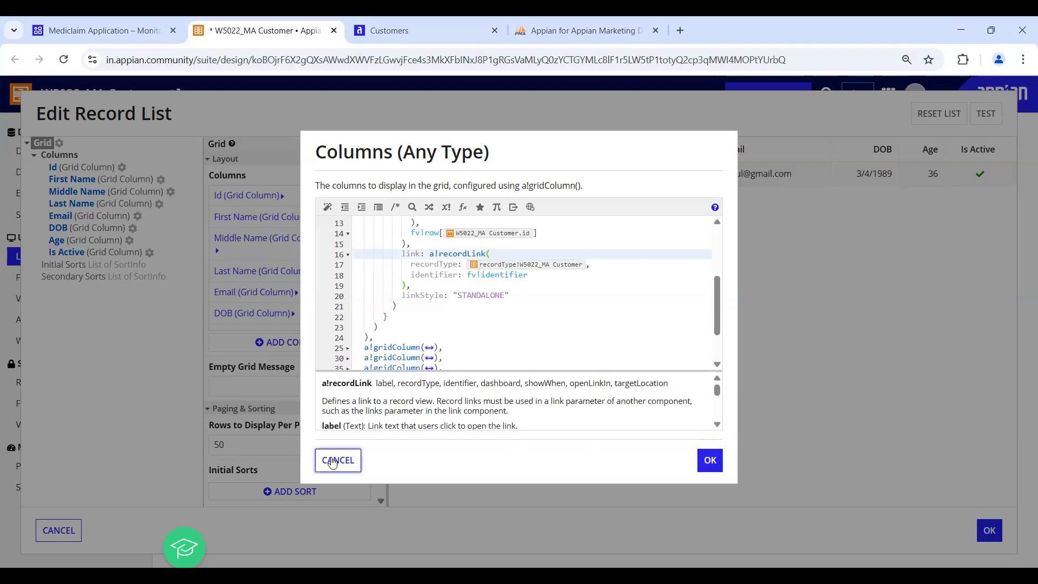
{"action": "left_click", "coordinate": [750, 341]}
{"action": "left_click", "coordinate": [783, 329]}
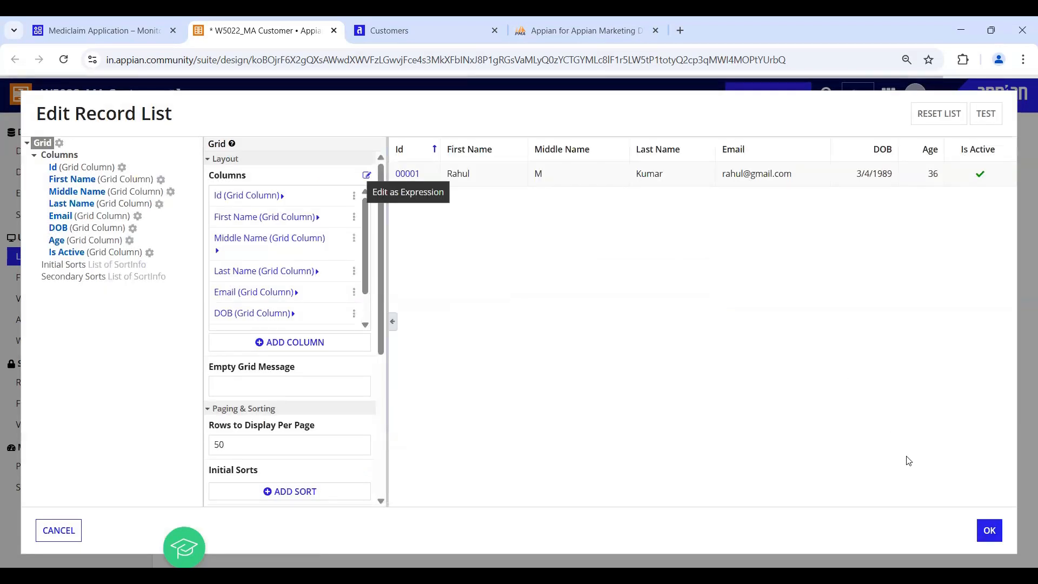
{"action": "left_click", "coordinate": [991, 531]}
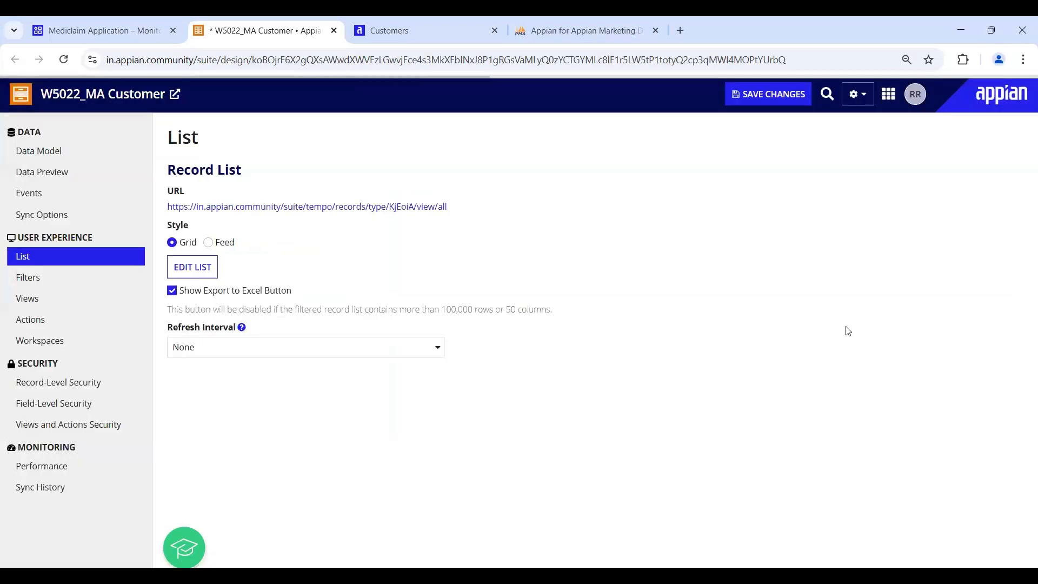
- Close the list editor, check customer 00001 in Tempo's refreshed Customers list, then open the record type's Views page
{"action": "left_click", "coordinate": [133, 403]}
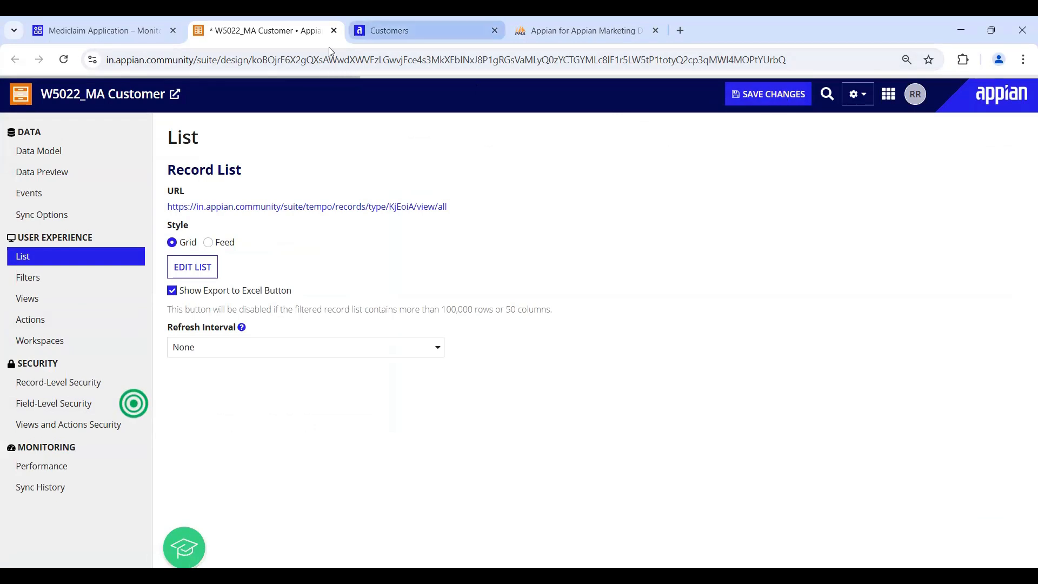
{"action": "left_click", "coordinate": [386, 31]}
{"action": "left_click", "coordinate": [63, 59]}
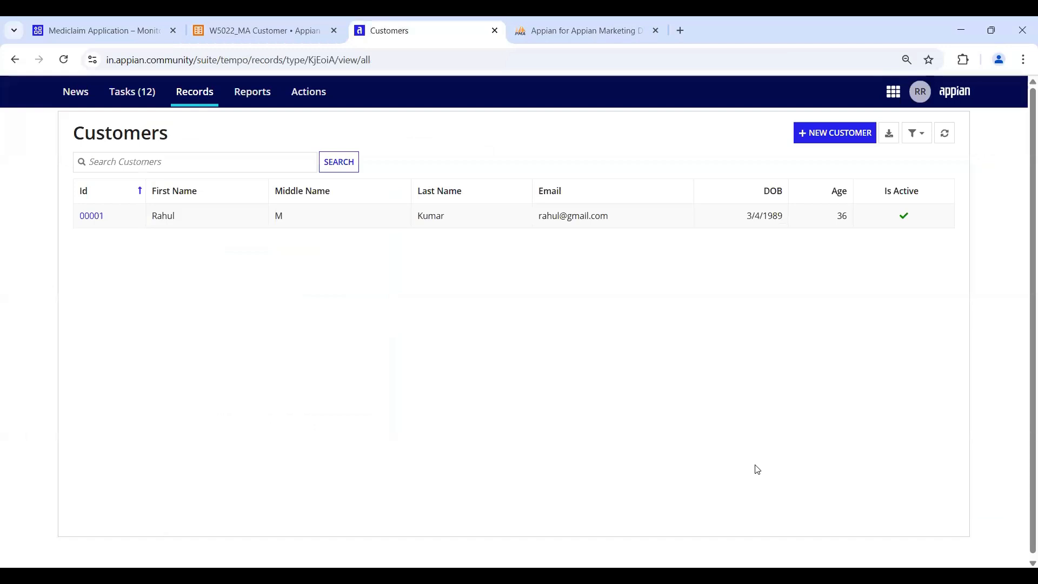
{"action": "left_click", "coordinate": [92, 219]}
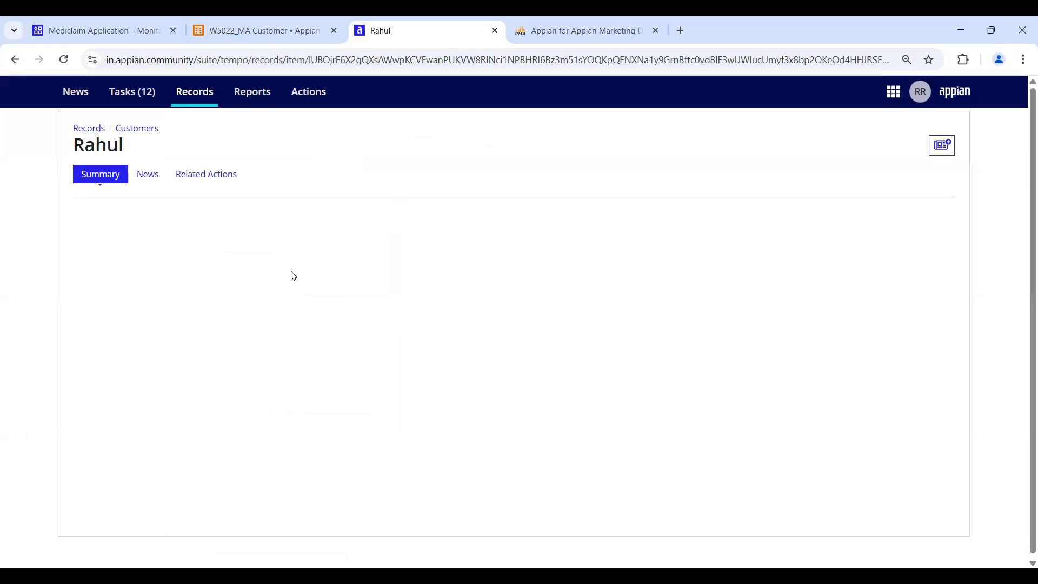
{"action": "left_click", "coordinate": [261, 33]}
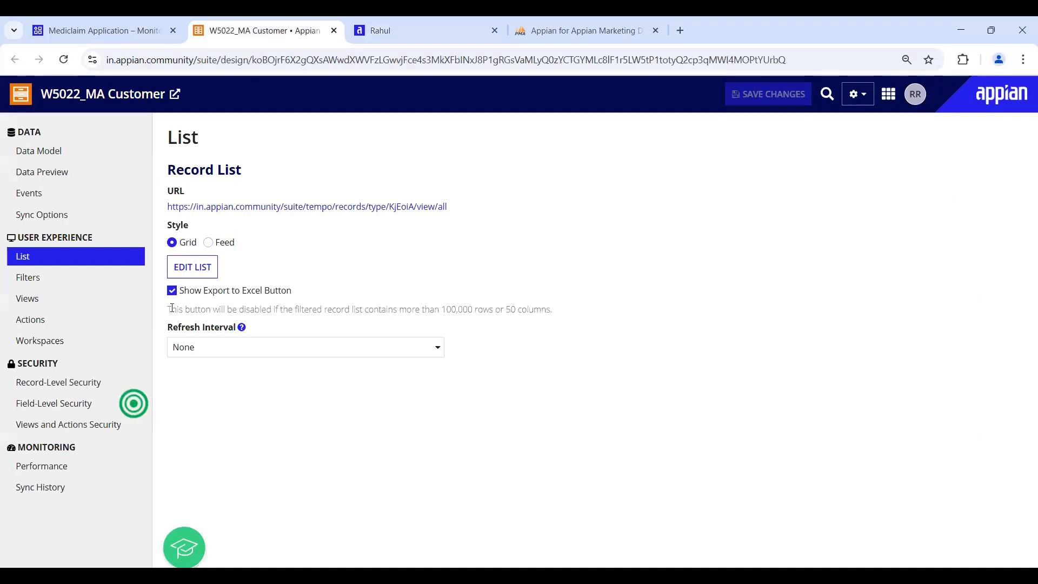
{"action": "left_click", "coordinate": [27, 298]}
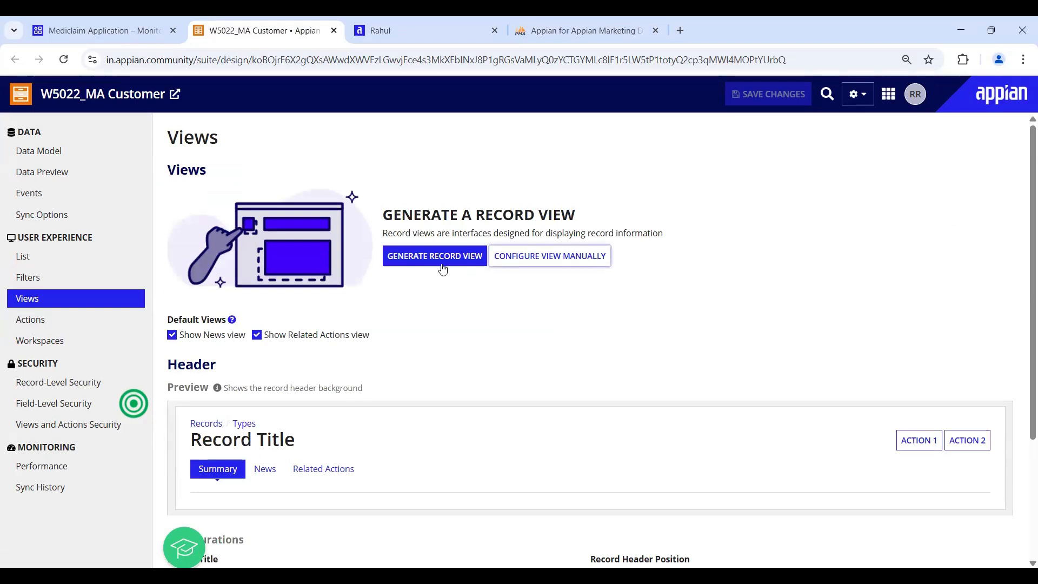
- Generate a record view named Summary along with its interface
{"action": "left_click", "coordinate": [415, 262]}
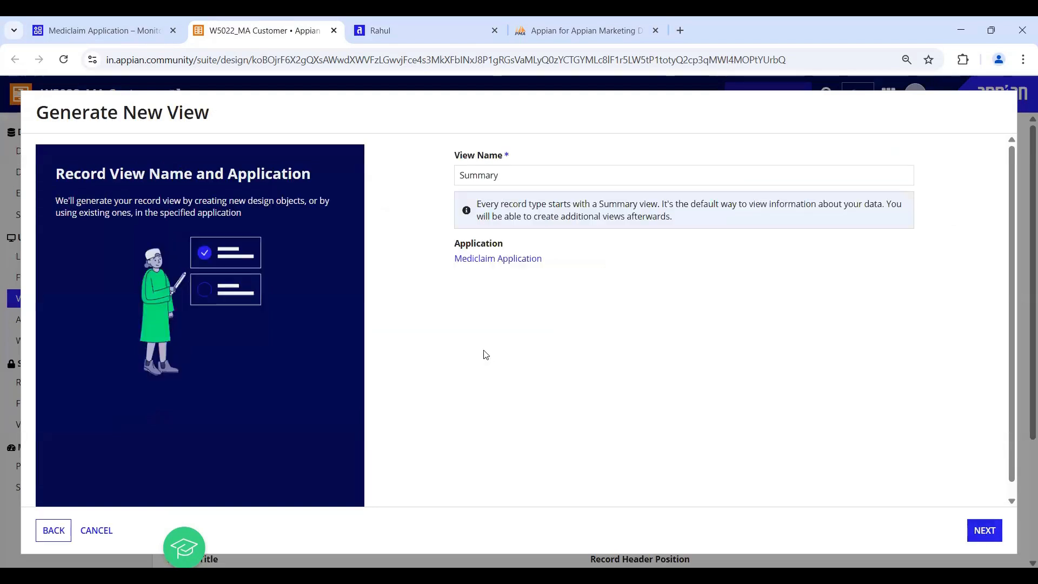
{"action": "left_click", "coordinate": [522, 173]}
{"action": "left_click", "coordinate": [986, 531]}
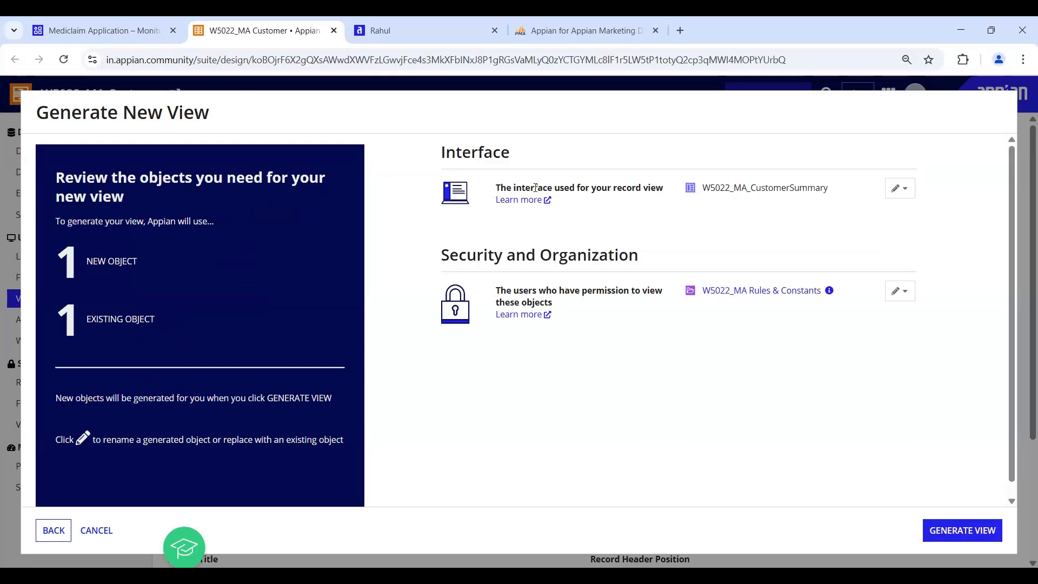
{"action": "left_click_drag", "start_coordinate": [543, 189], "coordinate": [648, 188]}
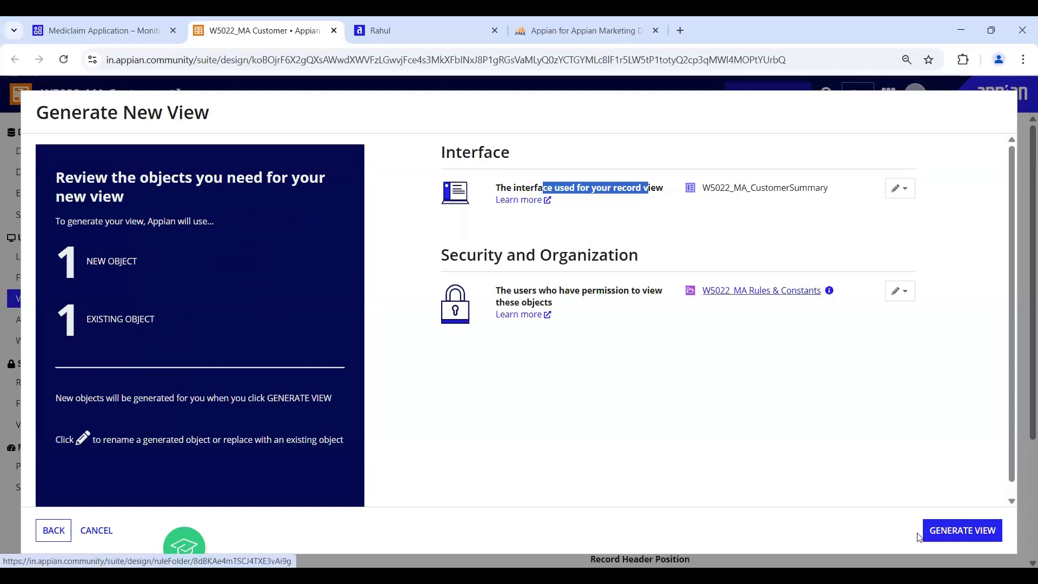
{"action": "left_click", "coordinate": [951, 530]}
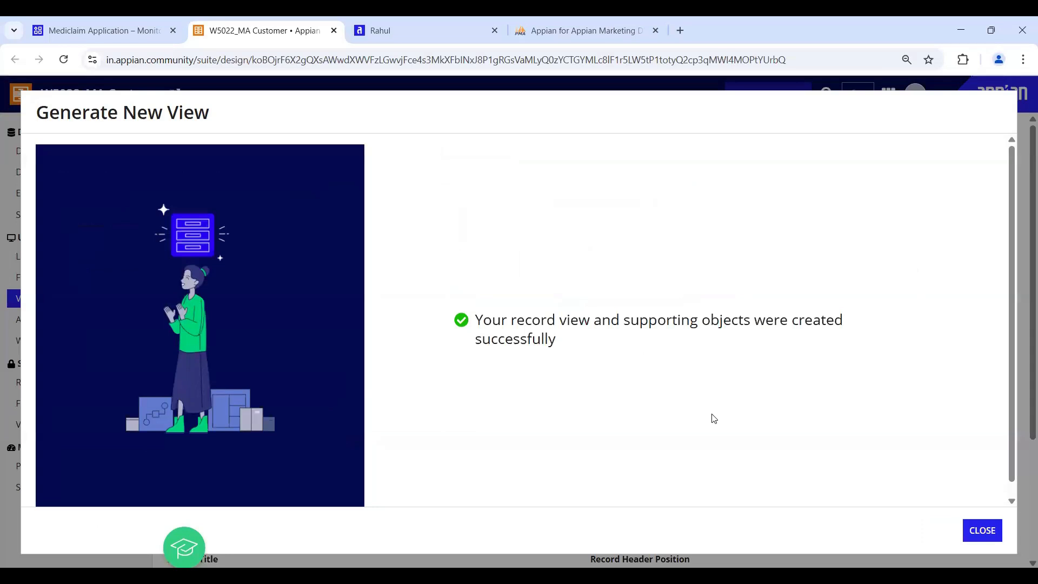
- Check the Mediclaim Application's object list, then return to the customer record in Tempo
{"action": "left_click", "coordinate": [96, 22]}
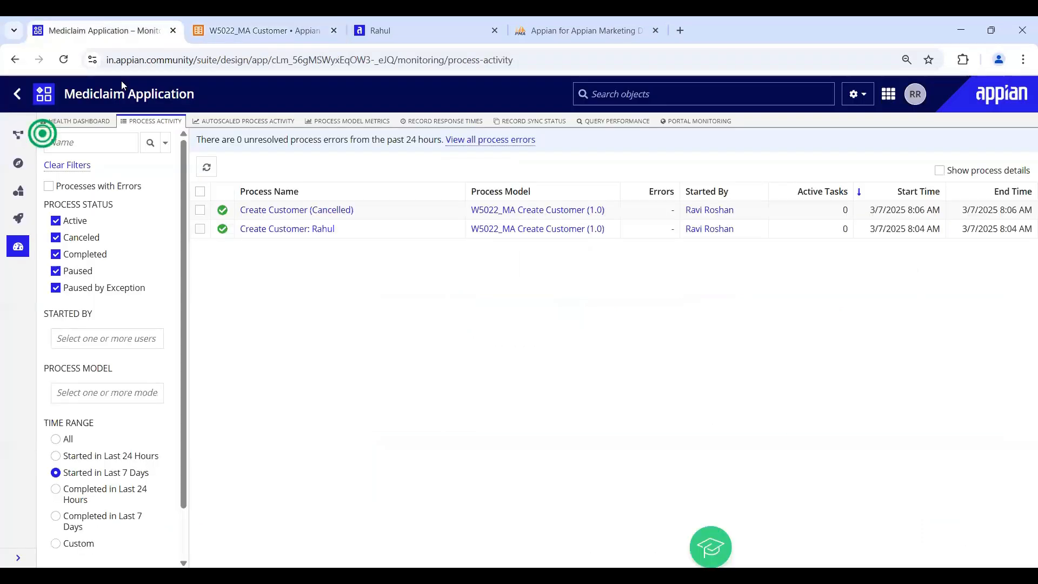
{"action": "left_click", "coordinate": [20, 192]}
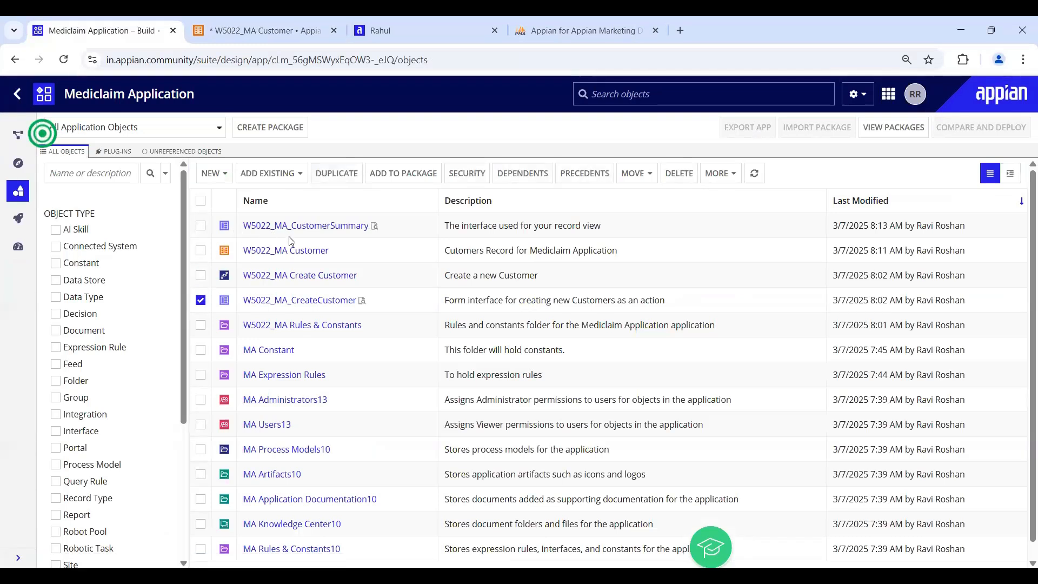
{"action": "left_click", "coordinate": [201, 301]}
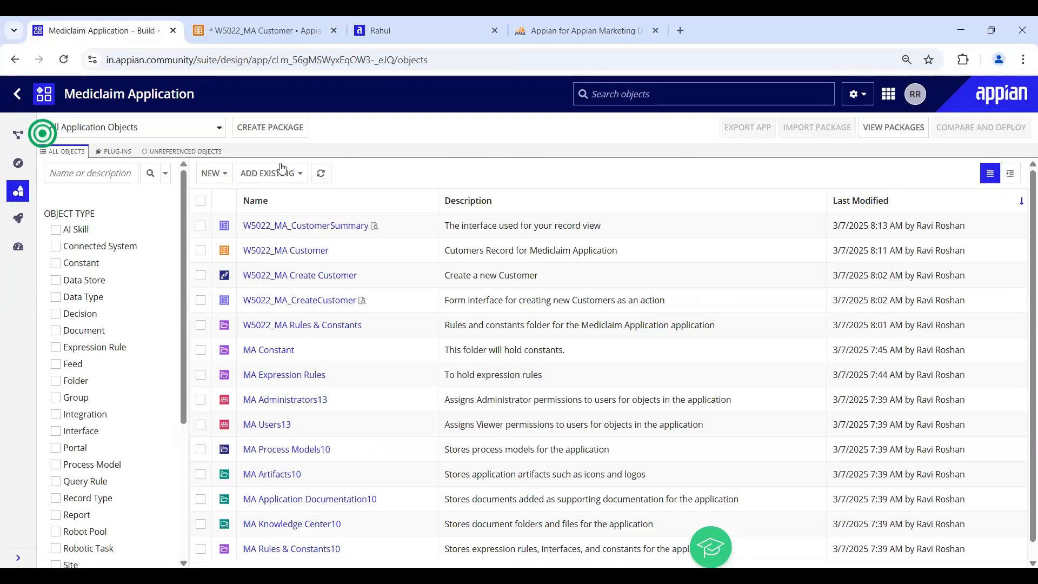
{"action": "left_click", "coordinate": [238, 26]}
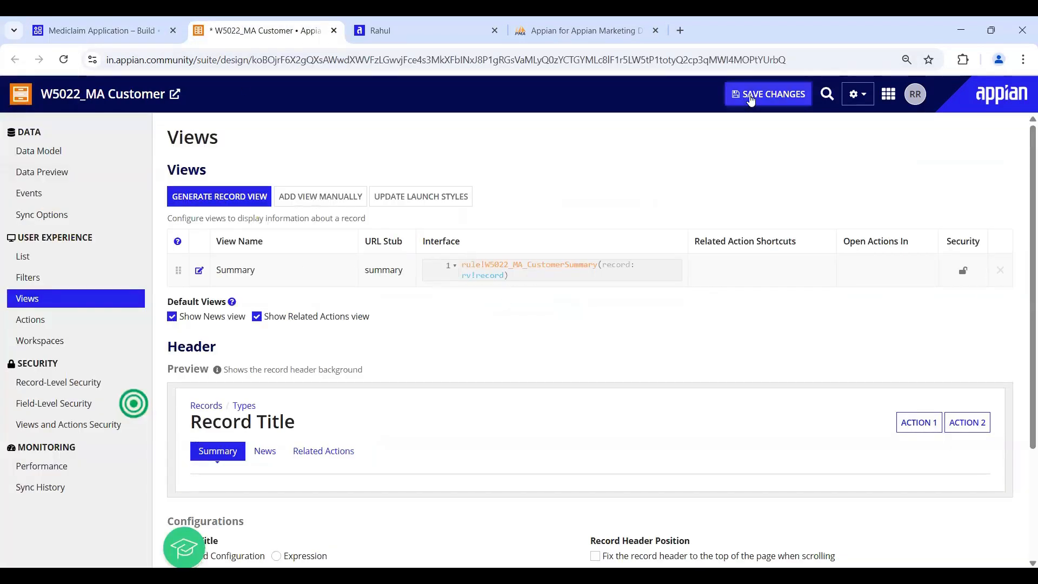
{"action": "left_click", "coordinate": [390, 40]}
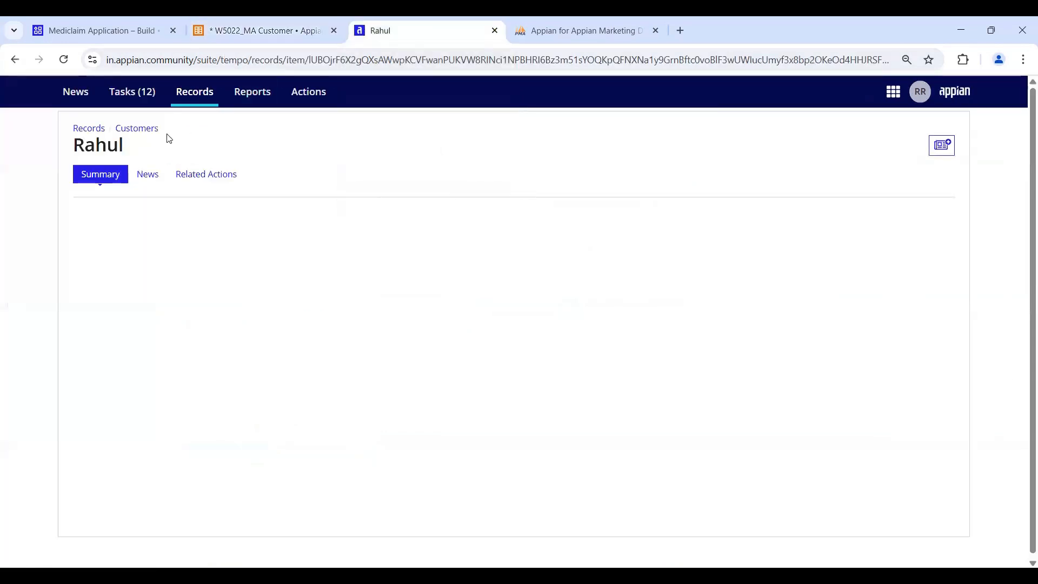
- Go back to the Customers list and reopen customer 00001's record
{"action": "left_click", "coordinate": [154, 131]}
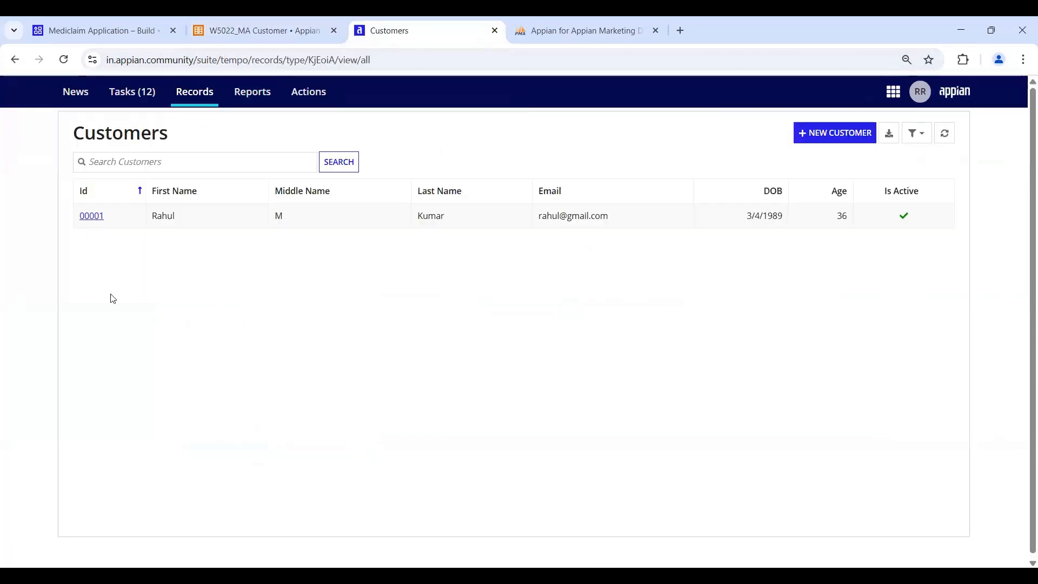
{"action": "left_click", "coordinate": [92, 217]}
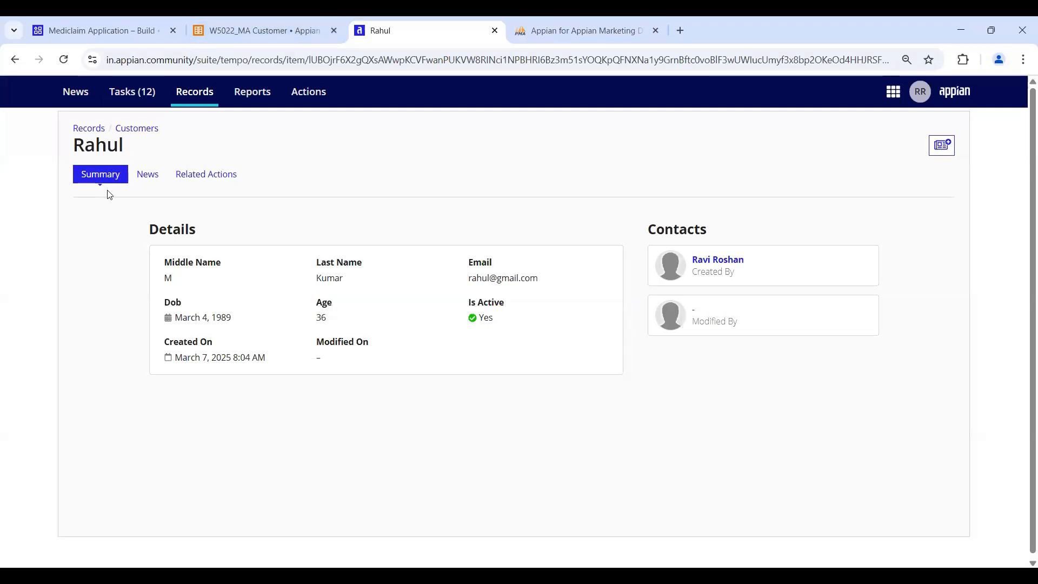
- Show the W5022_MA Customer record type's Actions page with its New Customer action
{"action": "left_click", "coordinate": [241, 36]}
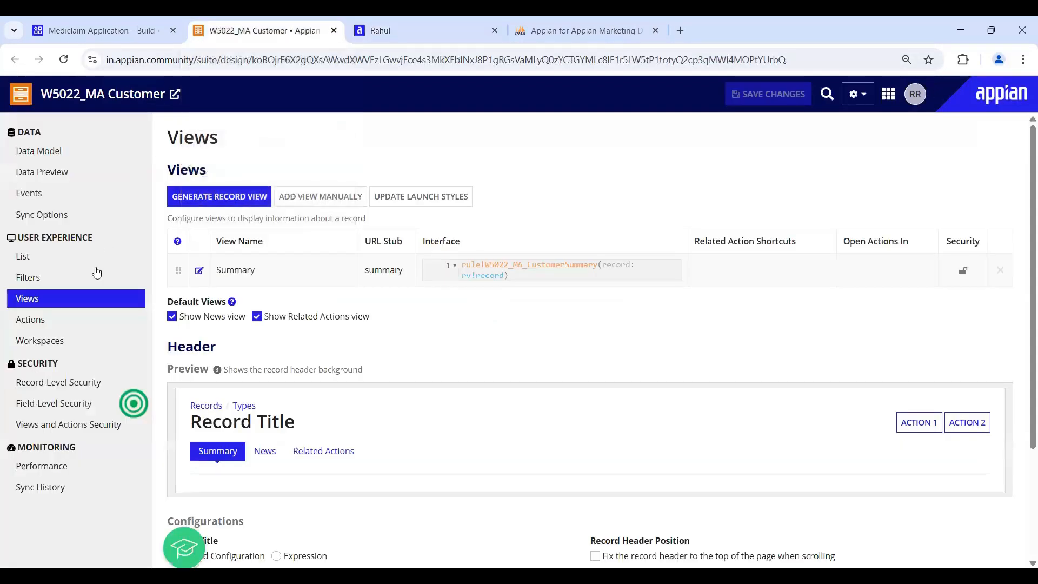
{"action": "left_click", "coordinate": [47, 321]}
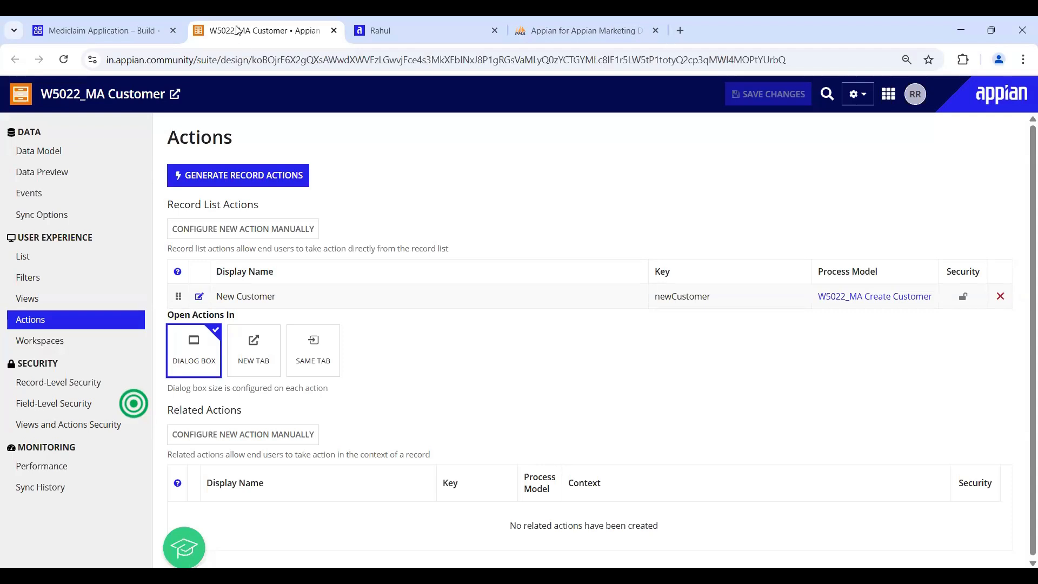
- In Tempo, return to the Customers list and open customer 00001's record summary
{"action": "key", "text": "ctrl+Tab"}
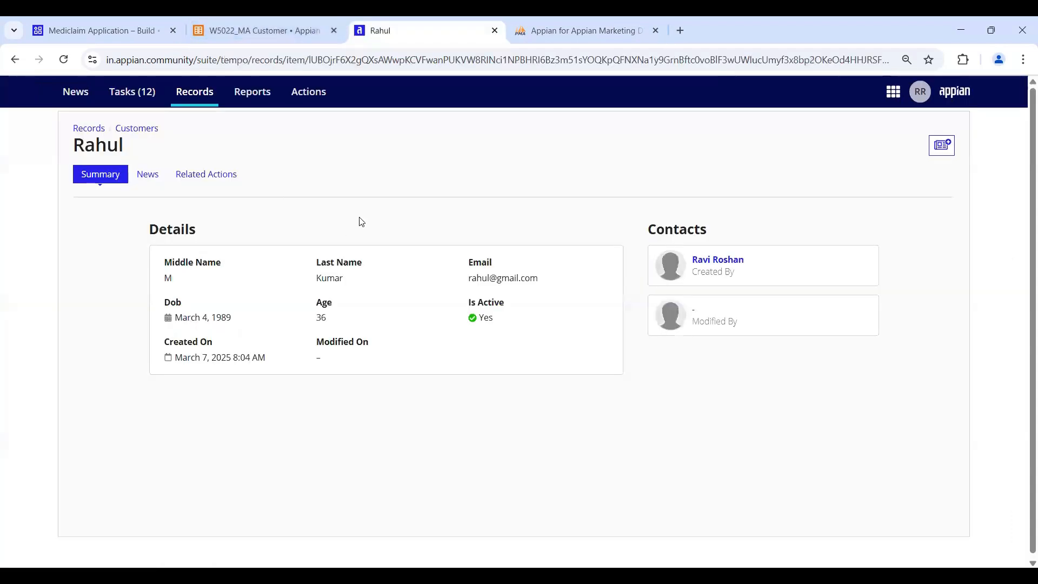
{"action": "left_click", "coordinate": [135, 130]}
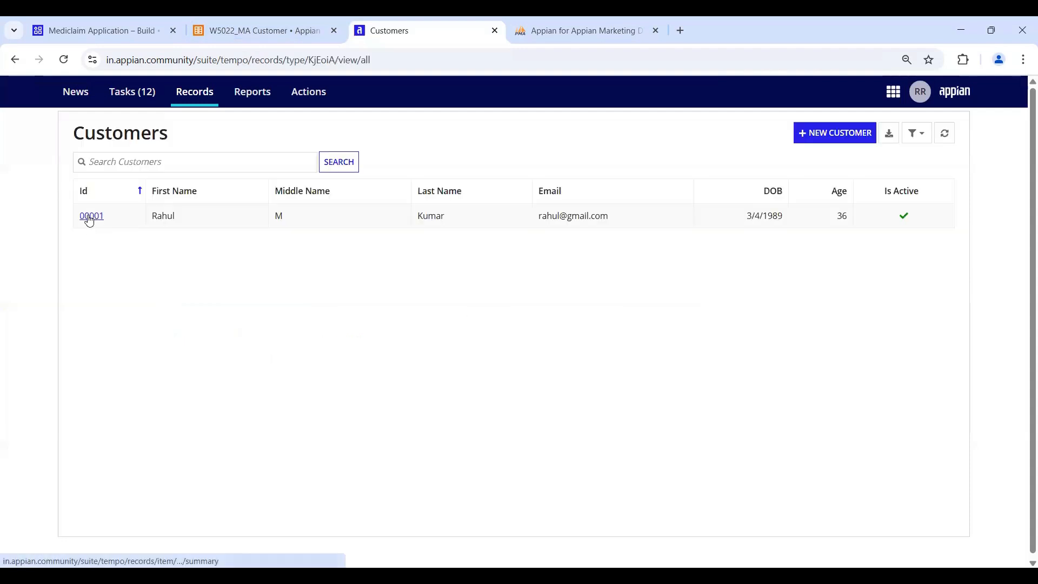
{"action": "left_click", "coordinate": [88, 217]}
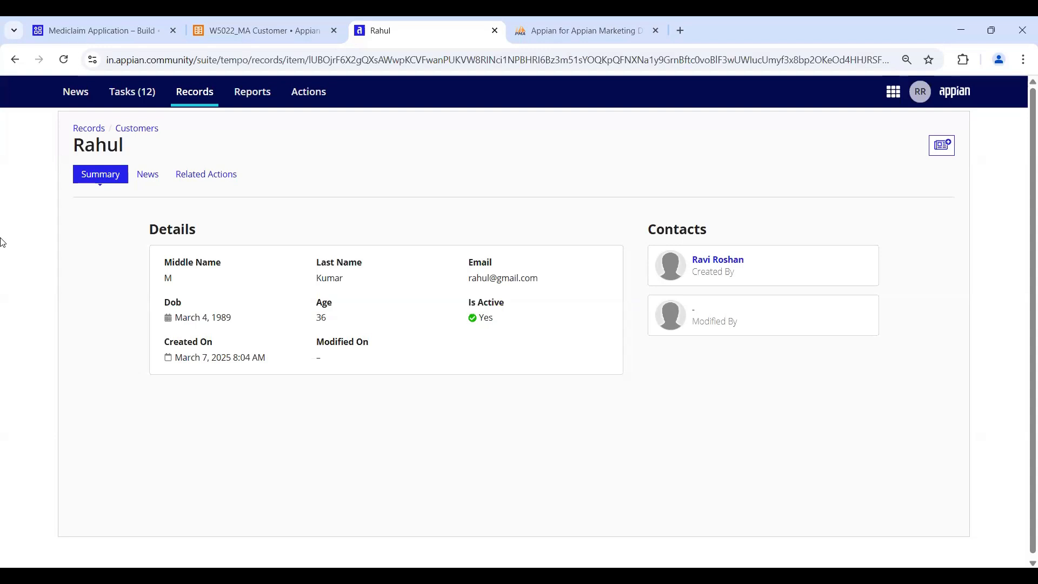
- Open the W5022_MA Customer data model and review its source-to-record field mapping, id through dob
{"action": "left_click", "coordinate": [228, 29]}
{"action": "left_click", "coordinate": [39, 151]}
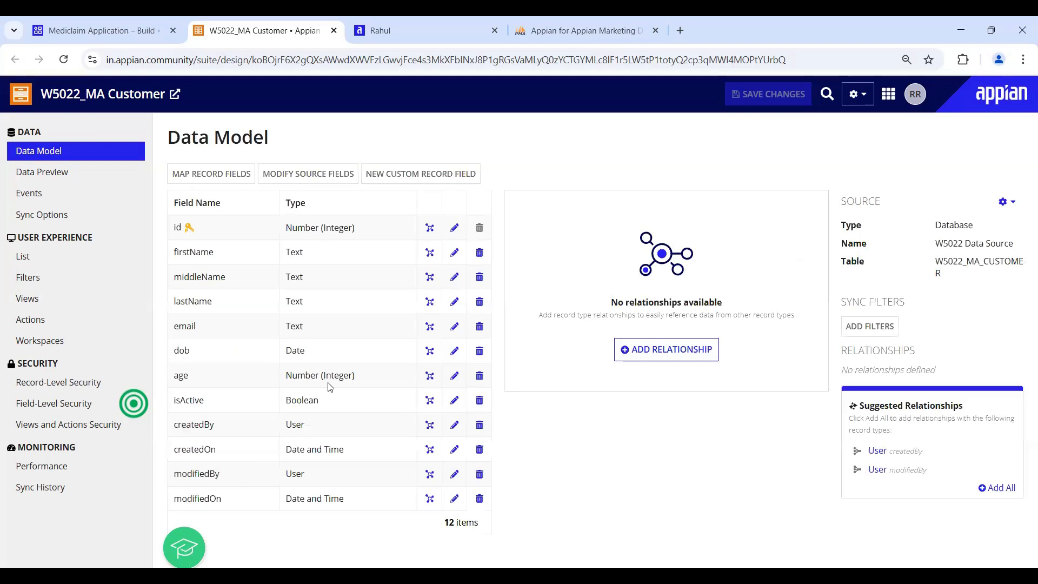
{"action": "left_click", "coordinate": [230, 180]}
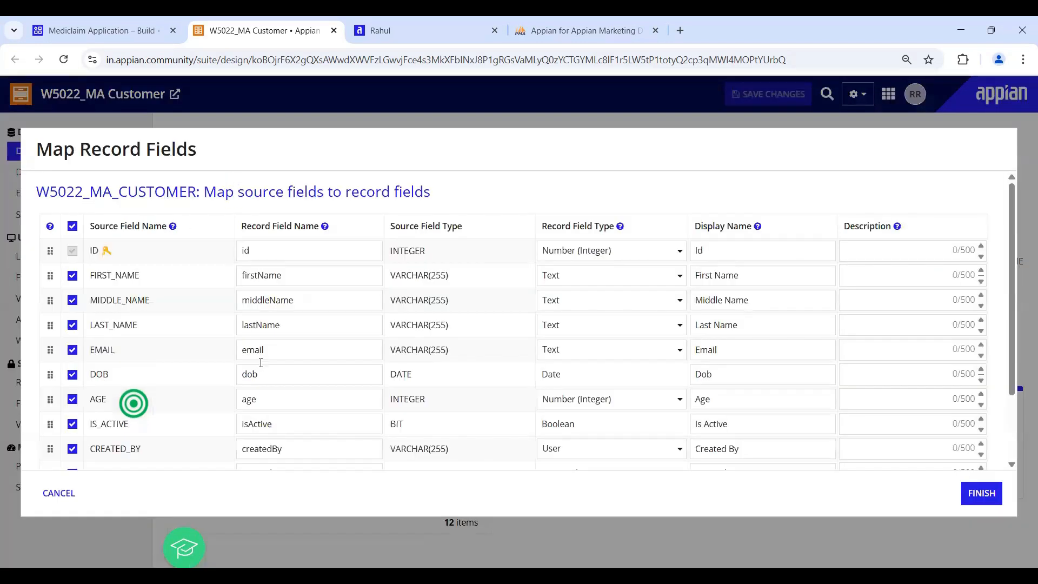
{"action": "scroll", "coordinate": [261, 368], "scroll_direction": "down", "scroll_amount": 2}
{"action": "scroll", "coordinate": [227, 342], "scroll_direction": "up", "scroll_amount": 2}
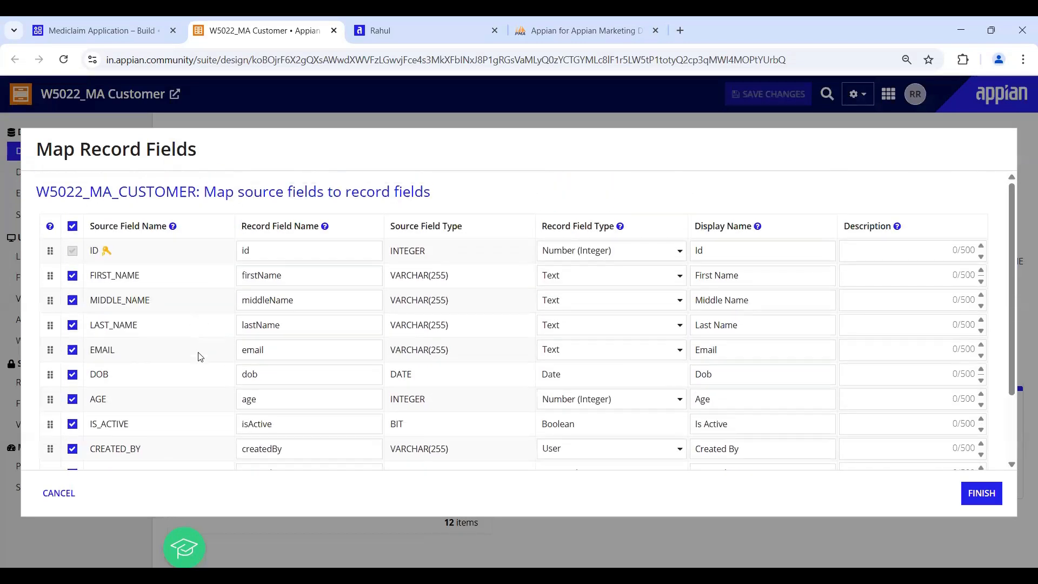
{"action": "scroll", "coordinate": [200, 339], "scroll_direction": "down", "scroll_amount": 2}
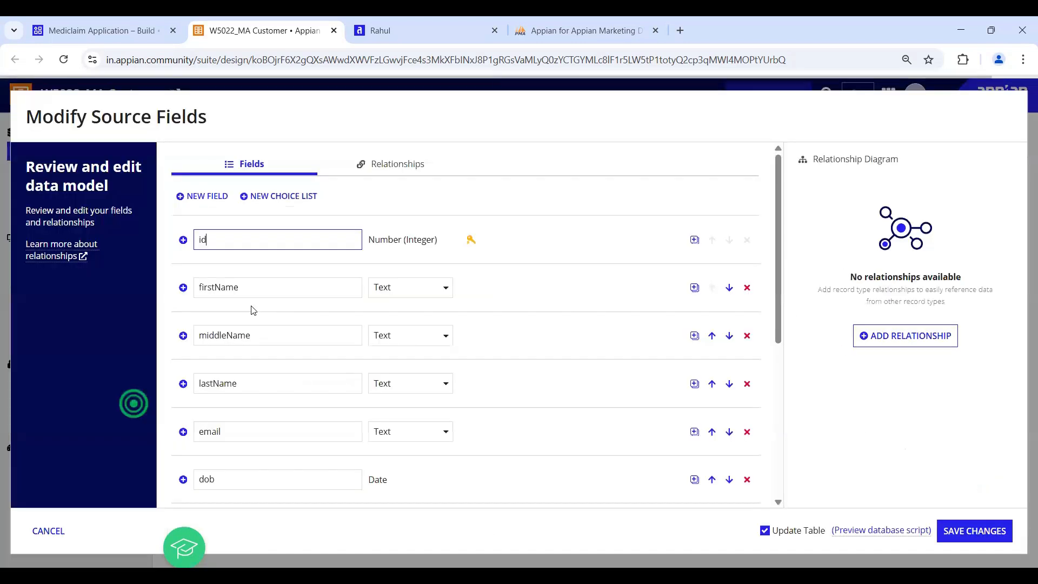
- Add one new source field named mobile after email and save with the table update
{"action": "scroll", "coordinate": [211, 248], "scroll_direction": "down", "scroll_amount": 2}
{"action": "scroll", "coordinate": [206, 195], "scroll_direction": "up", "scroll_amount": 1}
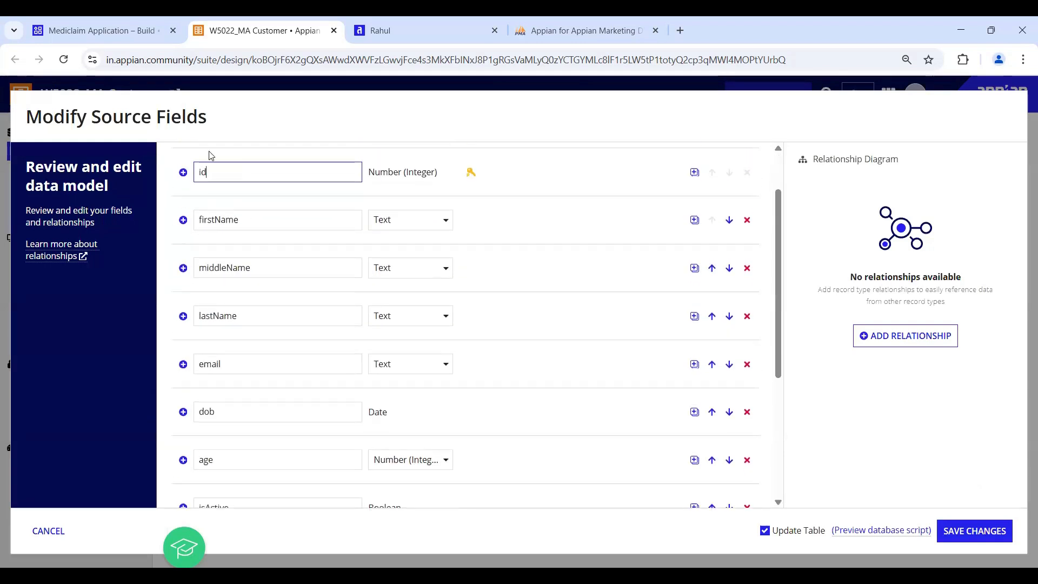
{"action": "left_click", "coordinate": [694, 364]}
{"action": "type", "text": "1"}
{"action": "left_click", "coordinate": [632, 248]}
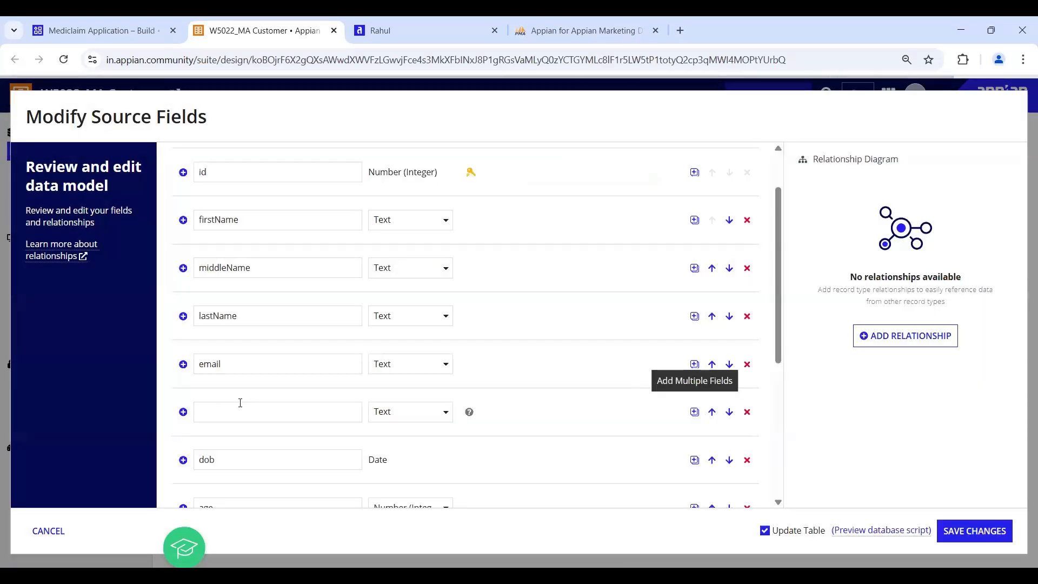
{"action": "left_click", "coordinate": [219, 407]}
{"action": "type", "text": "mobile"}
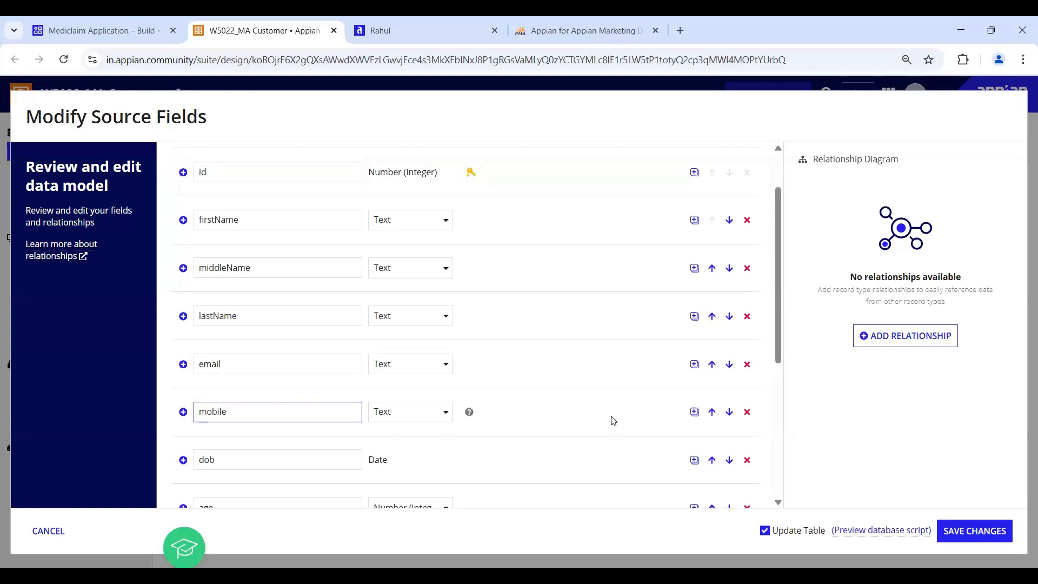
{"action": "scroll", "coordinate": [488, 424], "scroll_direction": "down", "scroll_amount": 5}
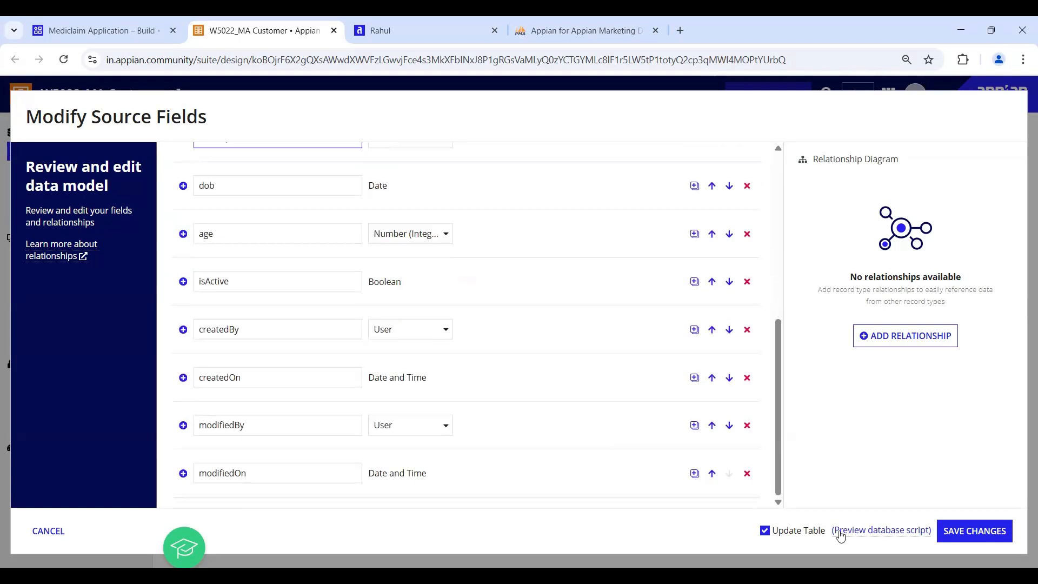
{"action": "left_click", "coordinate": [1004, 543]}
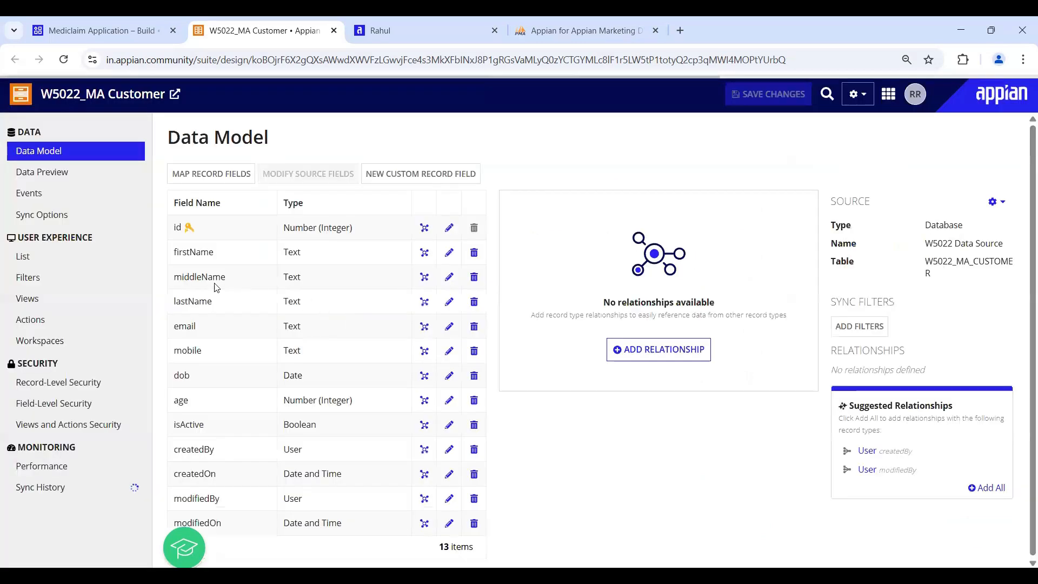
- Point out the new mobile field, then scroll the Map Record Fields dialog down to MOBILE
{"action": "left_click_drag", "start_coordinate": [178, 359], "coordinate": [354, 358]}
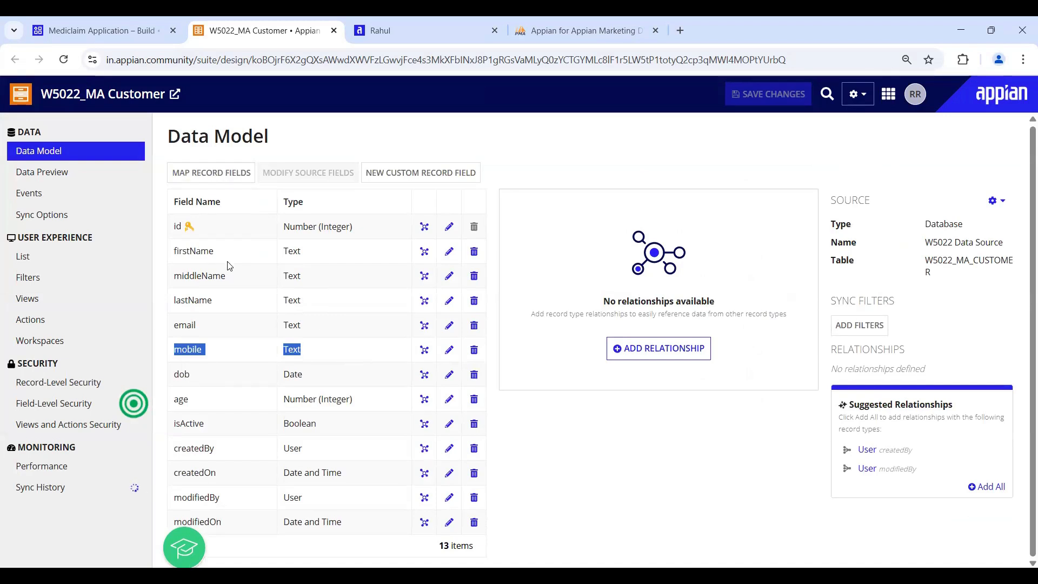
{"action": "left_click", "coordinate": [220, 179]}
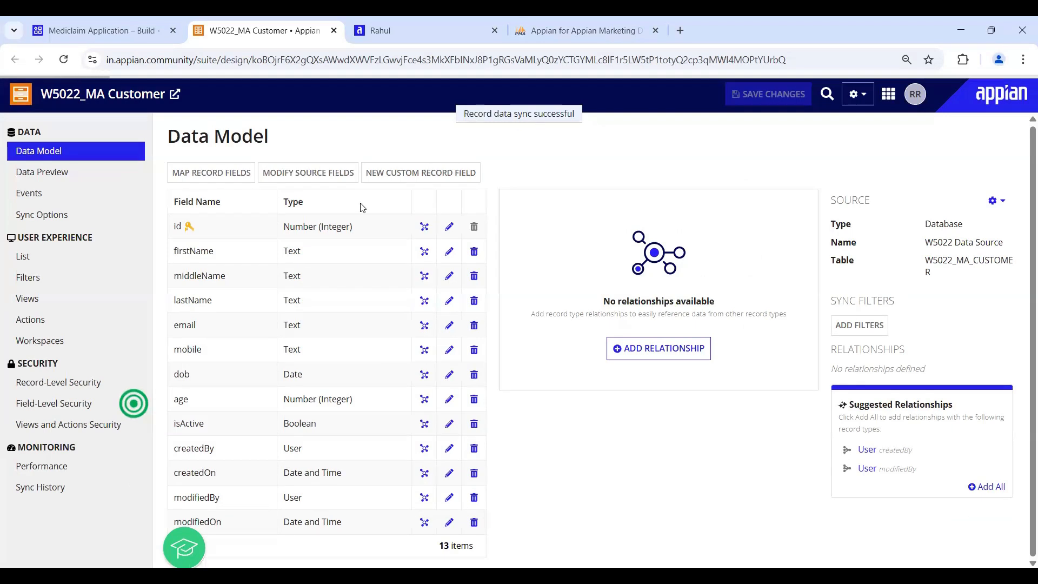
{"action": "scroll", "coordinate": [190, 354], "scroll_direction": "down", "scroll_amount": 3}
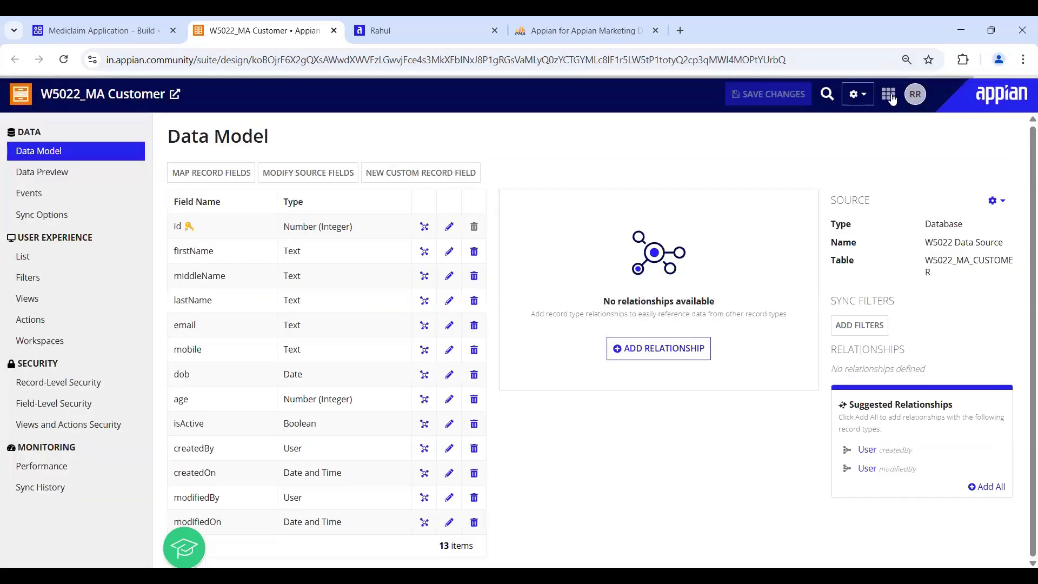
- Open the W5022 cloud database in a new tab from the Appian navigation menu
{"action": "left_click", "coordinate": [889, 94]}
{"action": "mouse_move", "coordinate": [804, 224]}
{"action": "left_click", "coordinate": [919, 236]}
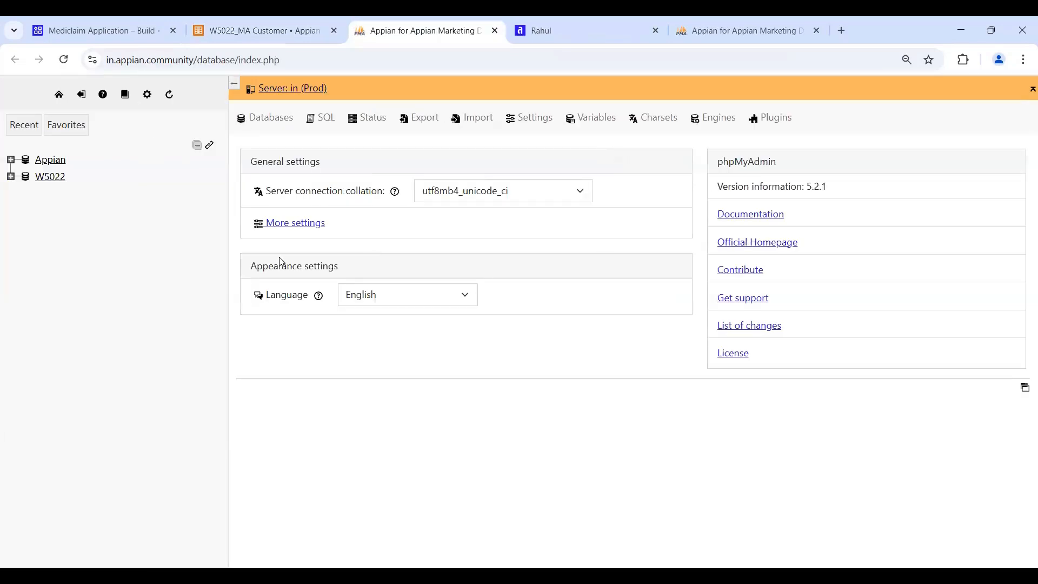
- Review the W5022_MA_CUSTOMER table's structure in phpMyAdmin, confirming the new MOBILE varchar(255) column
{"action": "left_click", "coordinate": [10, 176]}
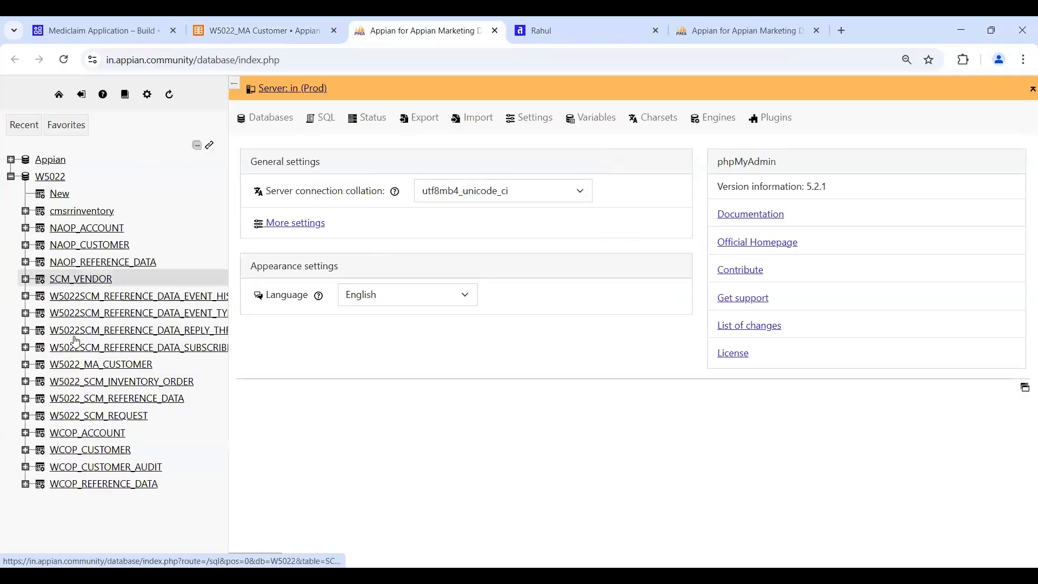
{"action": "left_click", "coordinate": [102, 364]}
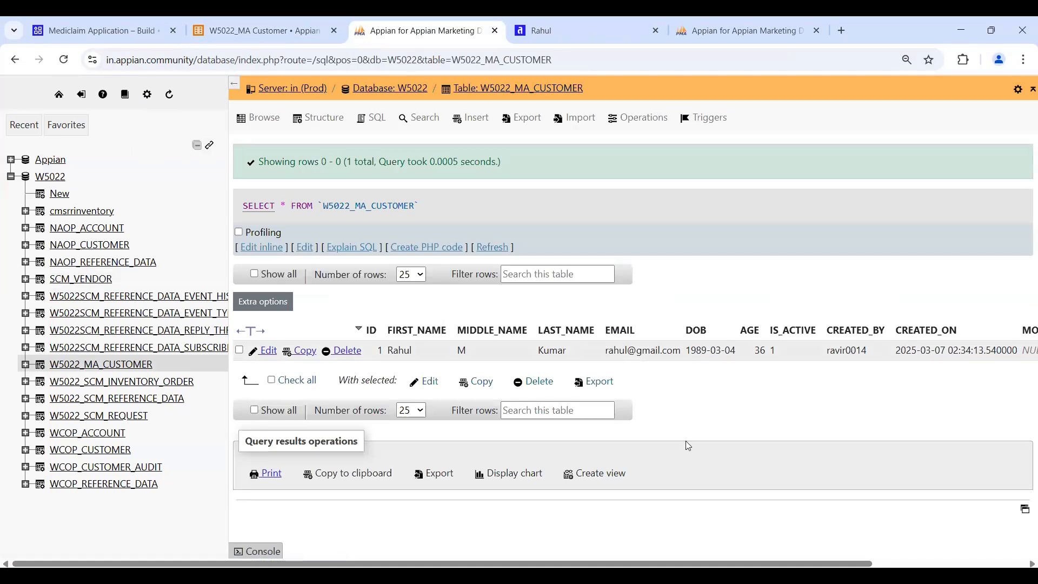
{"action": "left_click", "coordinate": [317, 118]}
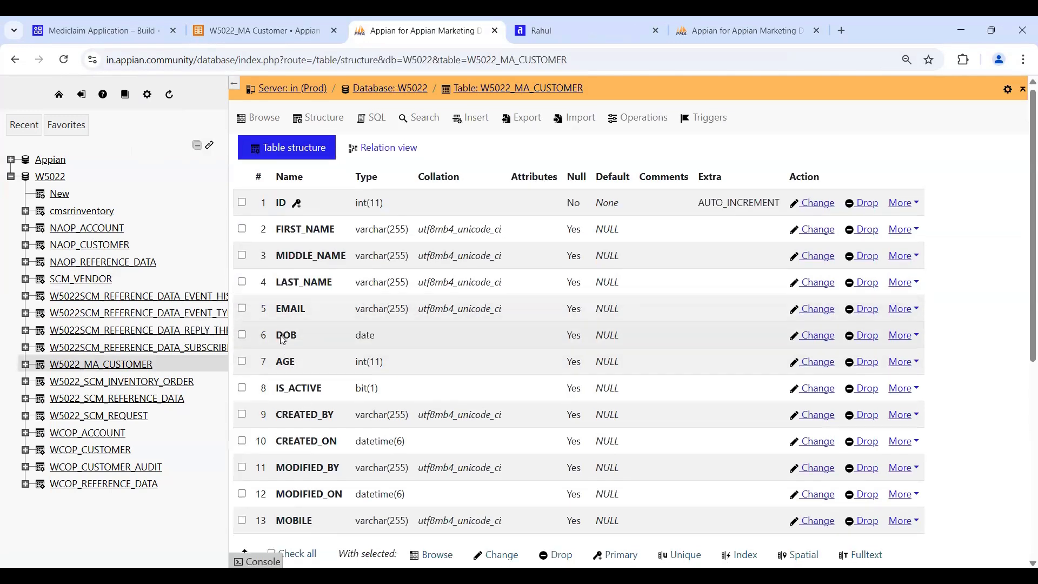
{"action": "scroll", "coordinate": [292, 329], "scroll_direction": "down", "scroll_amount": 3}
{"action": "left_click_drag", "start_coordinate": [293, 322], "coordinate": [349, 323]}
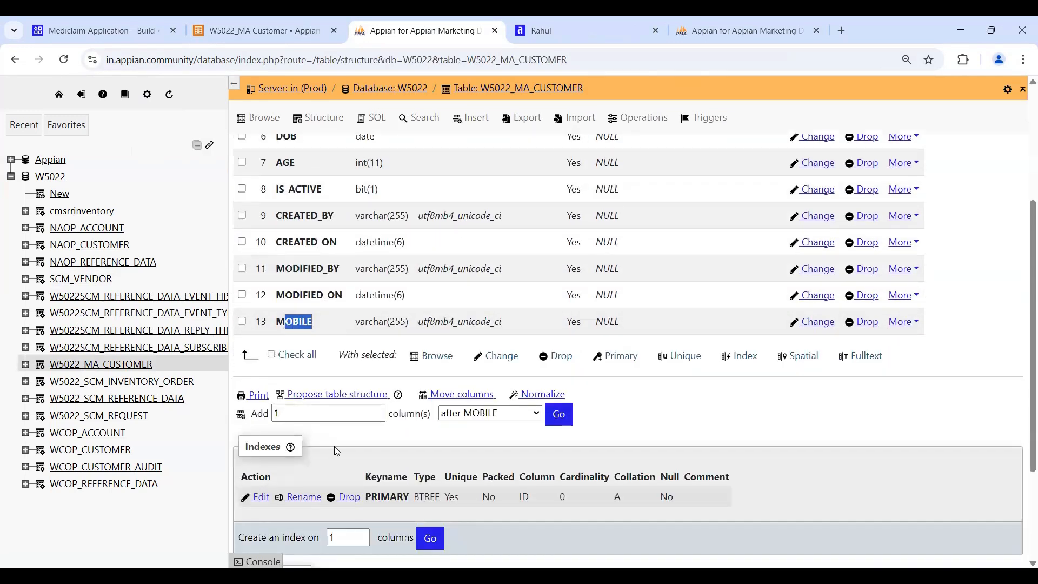
{"action": "scroll", "coordinate": [385, 413], "scroll_direction": "up", "scroll_amount": 3}
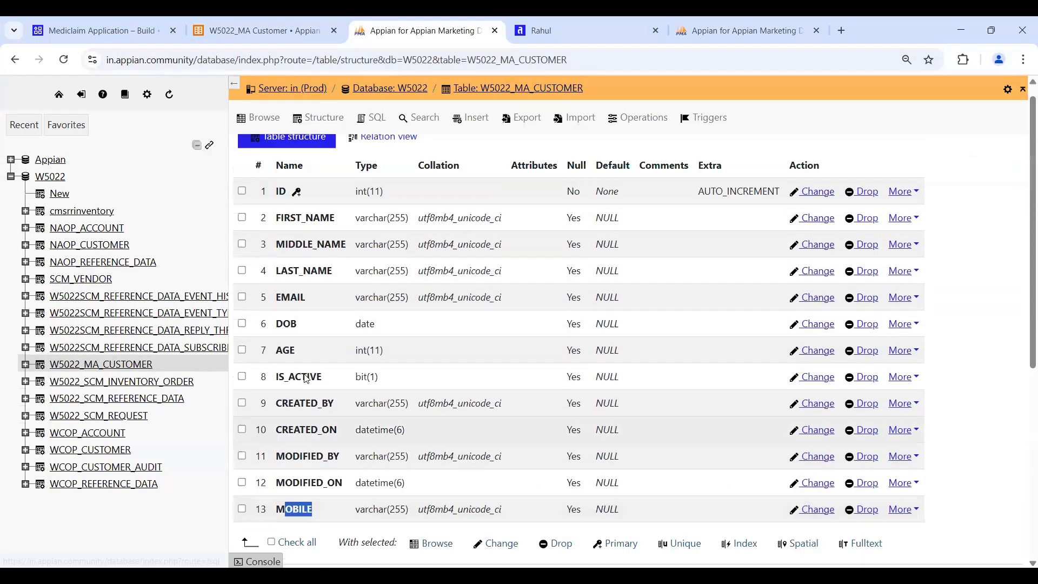
- Check that the Customers list's Create Customer form lacks a Mobile field, then cancel it
{"action": "left_click", "coordinate": [537, 34]}
{"action": "left_click", "coordinate": [130, 129]}
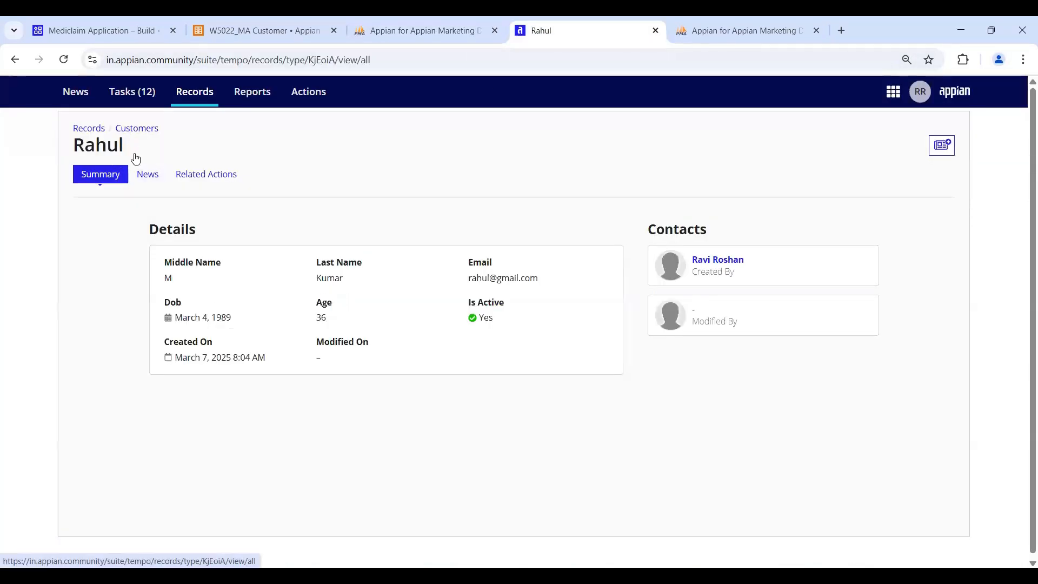
{"action": "left_click", "coordinate": [840, 133]}
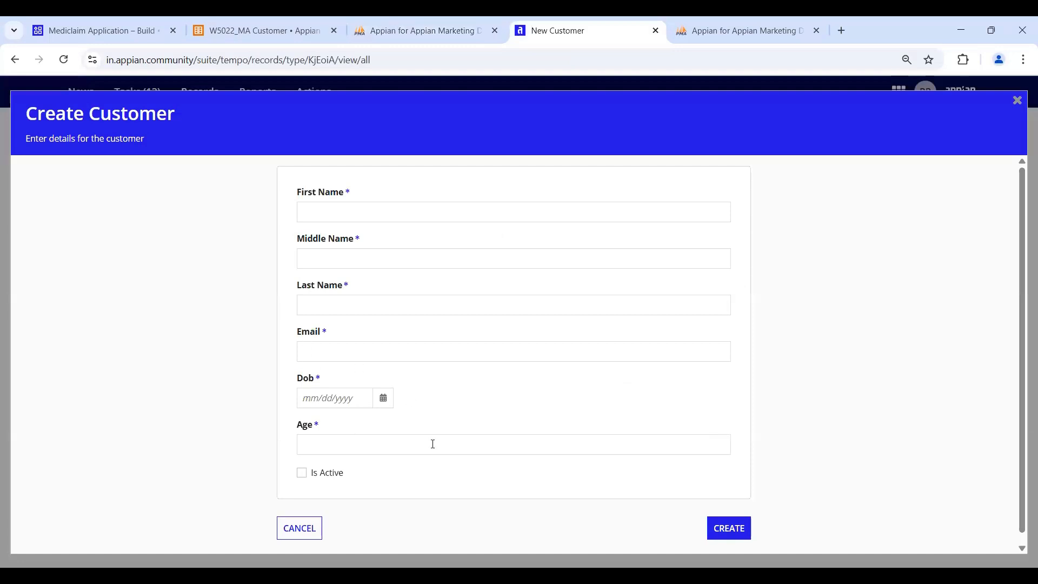
{"action": "scroll", "coordinate": [348, 475], "scroll_direction": "down", "scroll_amount": 1}
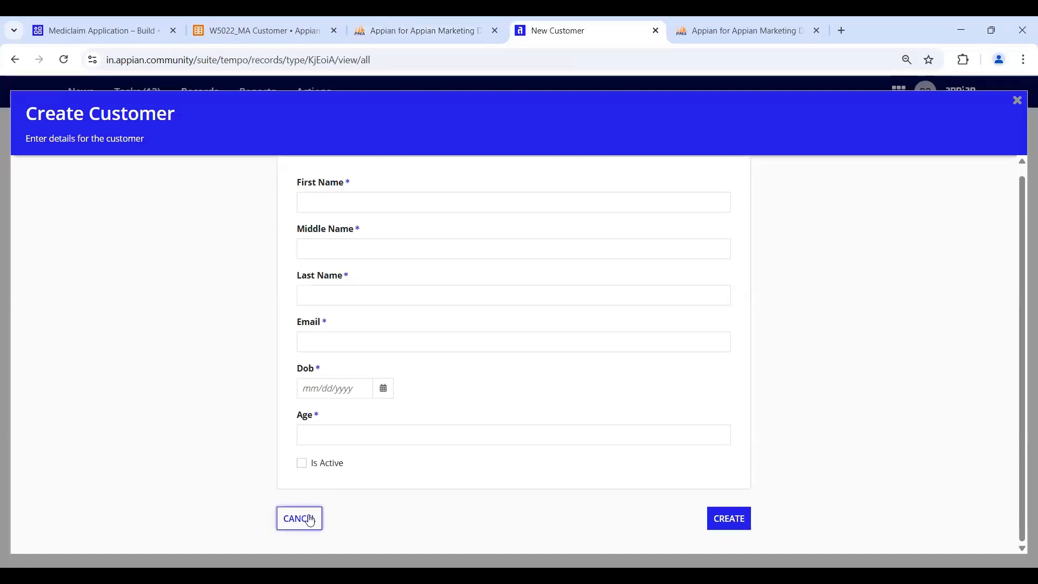
{"action": "left_click", "coordinate": [306, 520]}
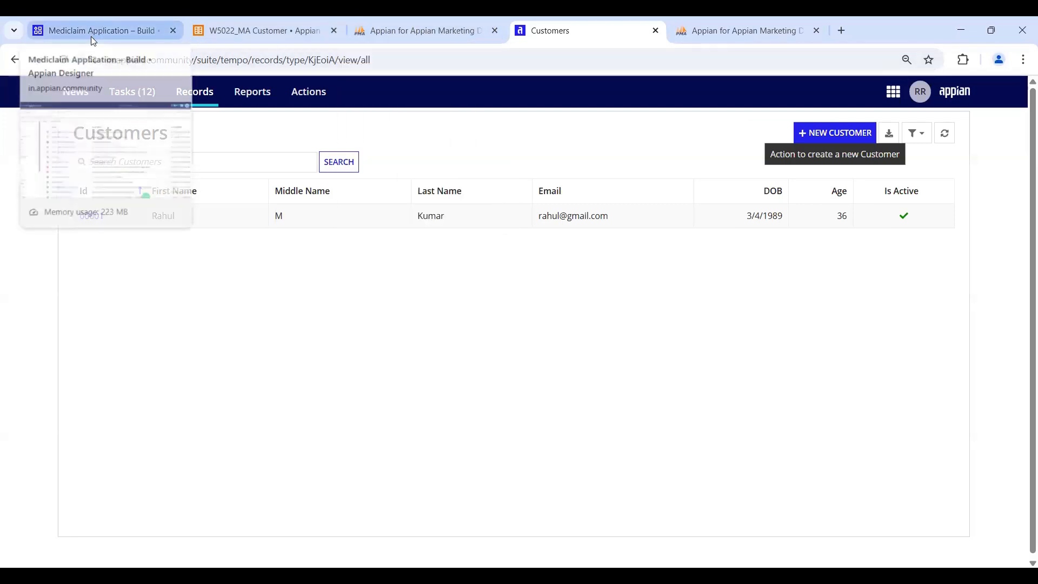
{"action": "key", "text": "ctrl+1"}
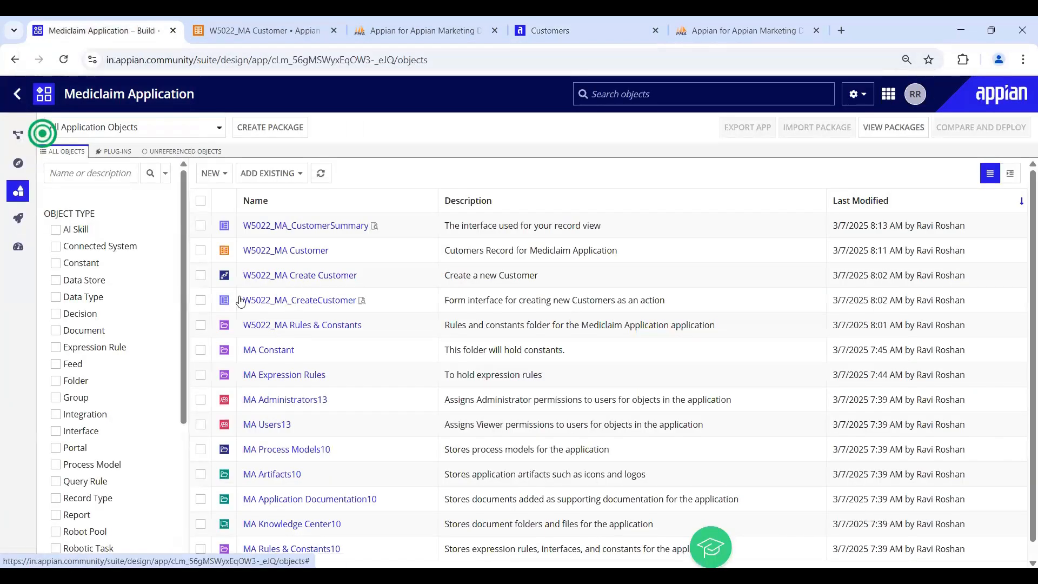
- Open W5022_MA_CreateCustomer in Expression mode and locate the Email text field's code
{"action": "left_click", "coordinate": [295, 301]}
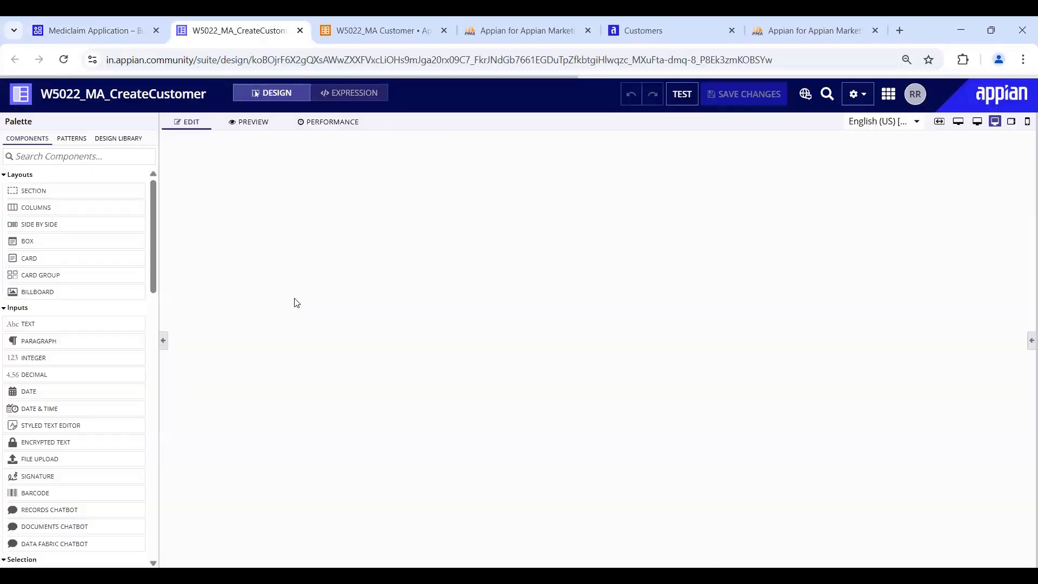
{"action": "left_click", "coordinate": [361, 98]}
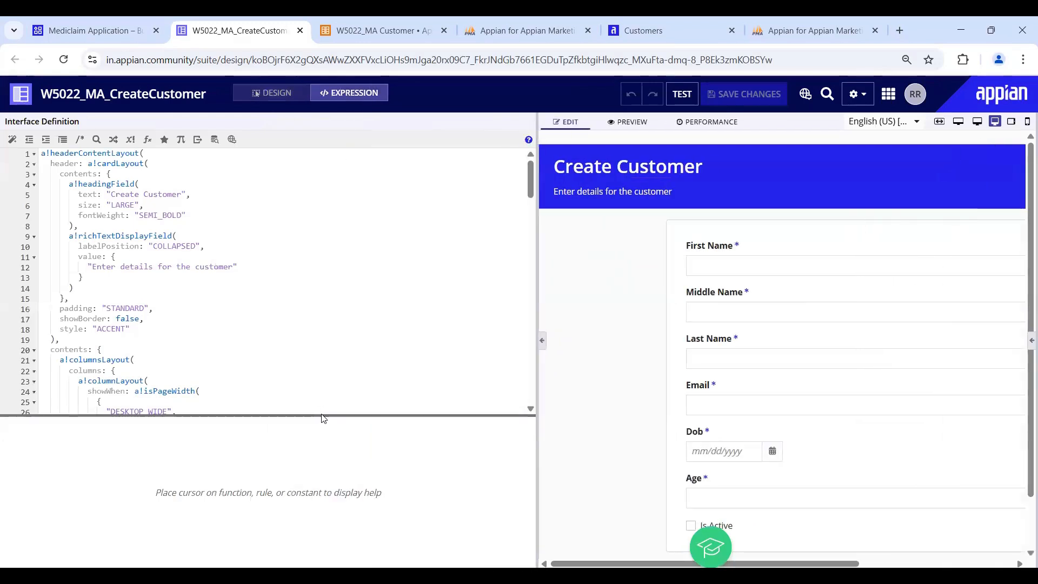
{"action": "left_click_drag", "start_coordinate": [322, 413], "coordinate": [322, 493]}
{"action": "scroll", "coordinate": [178, 295], "scroll_direction": "down", "scroll_amount": 5}
{"action": "scroll", "coordinate": [178, 294], "scroll_direction": "down", "scroll_amount": 20}
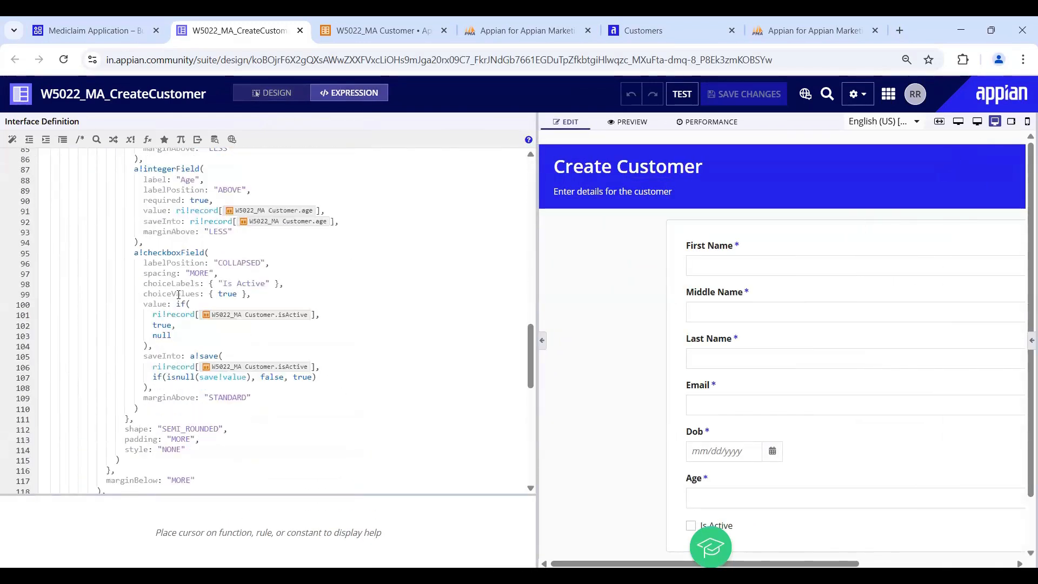
{"action": "scroll", "coordinate": [178, 294], "scroll_direction": "up", "scroll_amount": 2}
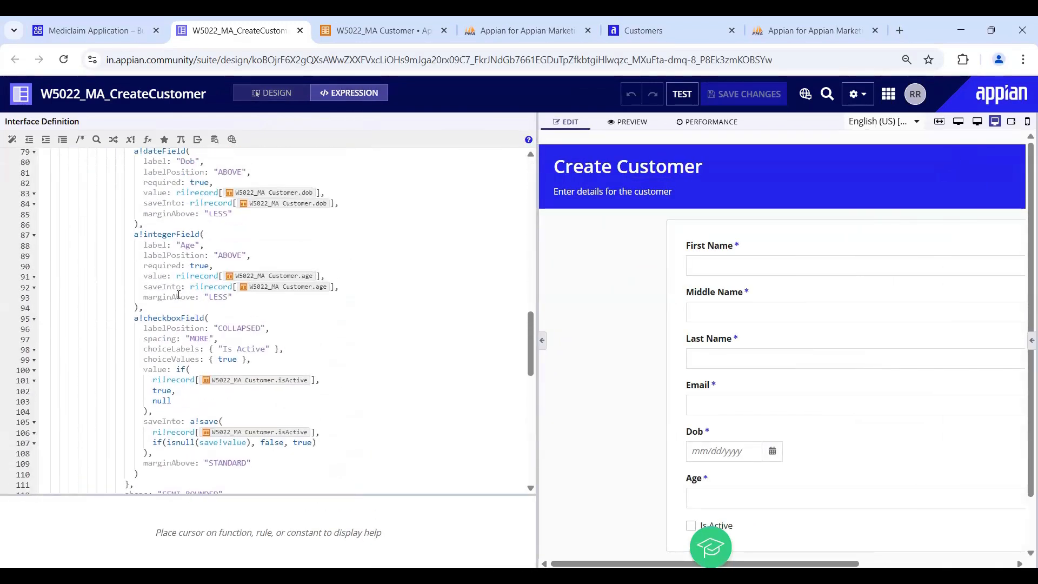
{"action": "scroll", "coordinate": [178, 294], "scroll_direction": "down", "scroll_amount": 7}
{"action": "scroll", "coordinate": [180, 294], "scroll_direction": "up", "scroll_amount": 2}
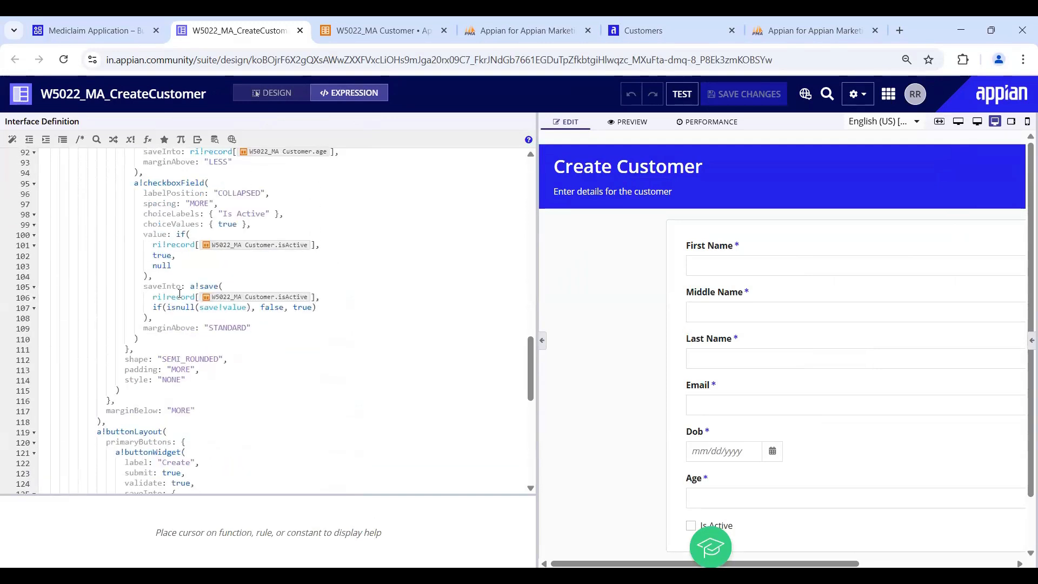
{"action": "scroll", "coordinate": [180, 293], "scroll_direction": "up", "scroll_amount": 4}
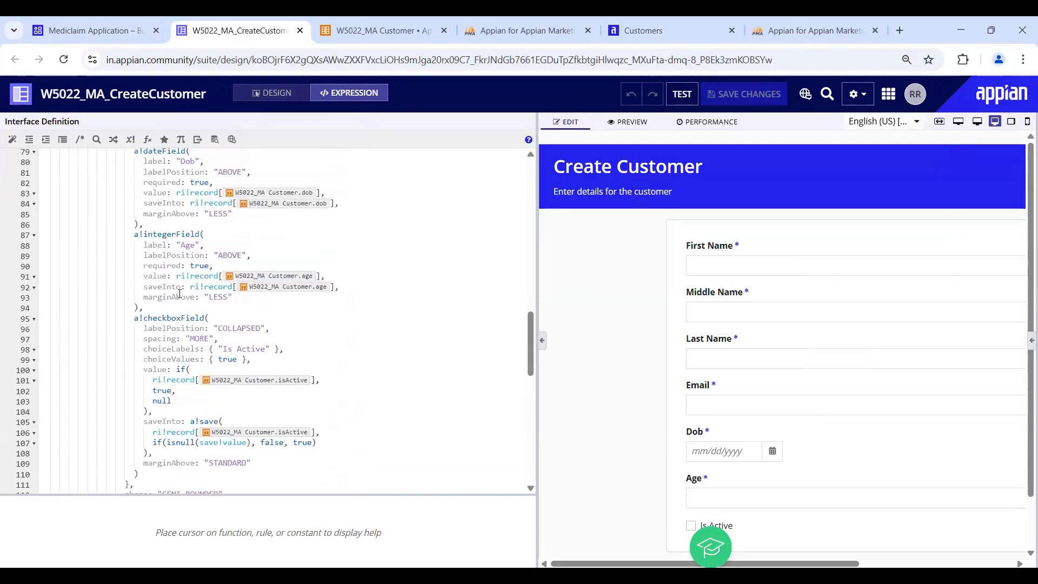
{"action": "scroll", "coordinate": [180, 293], "scroll_direction": "up", "scroll_amount": 2}
{"action": "scroll", "coordinate": [180, 294], "scroll_direction": "up", "scroll_amount": 4}
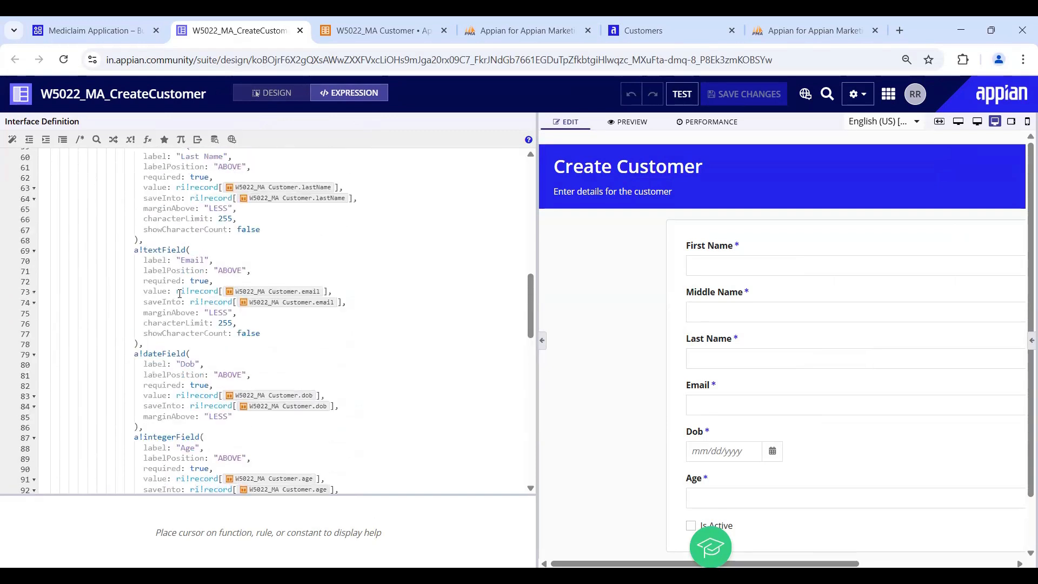
- Duplicate the Email a!textField below itself and relabel the copy 'Mobile'
{"action": "left_click_drag", "start_coordinate": [135, 248], "coordinate": [156, 344]}
{"action": "key", "text": "ctrl+c"}
{"action": "left_click", "coordinate": [156, 343]}
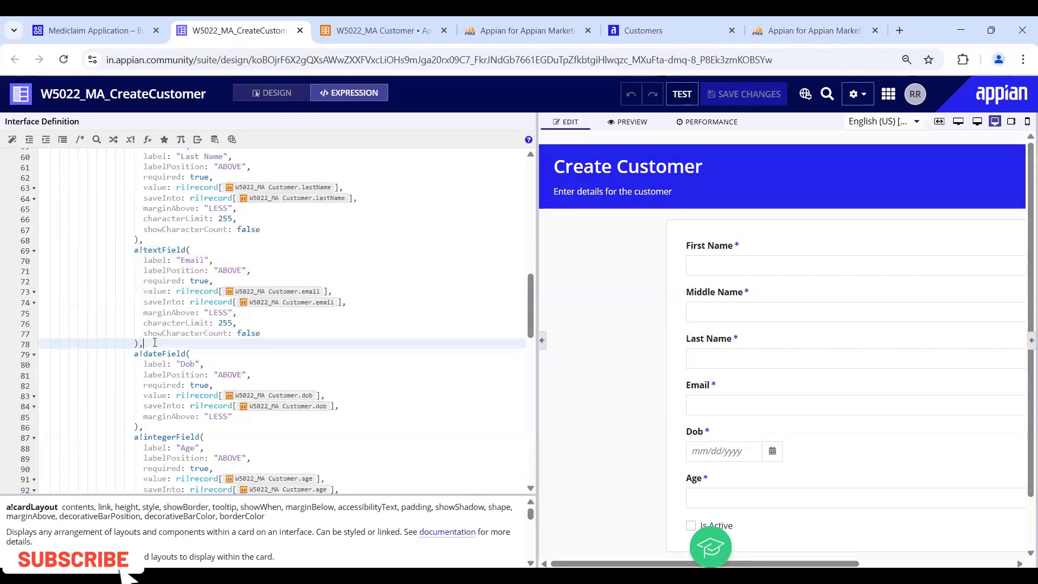
{"action": "key", "text": "Return"}
{"action": "key", "text": "ctrl+v"}
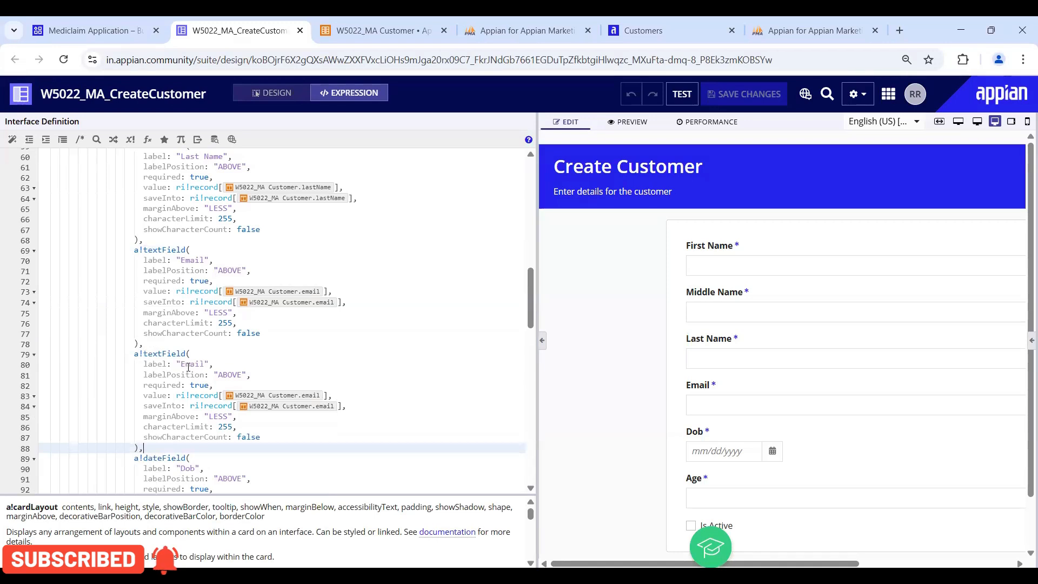
{"action": "double_click", "coordinate": [188, 364]}
{"action": "type", "text": "Mobile"}
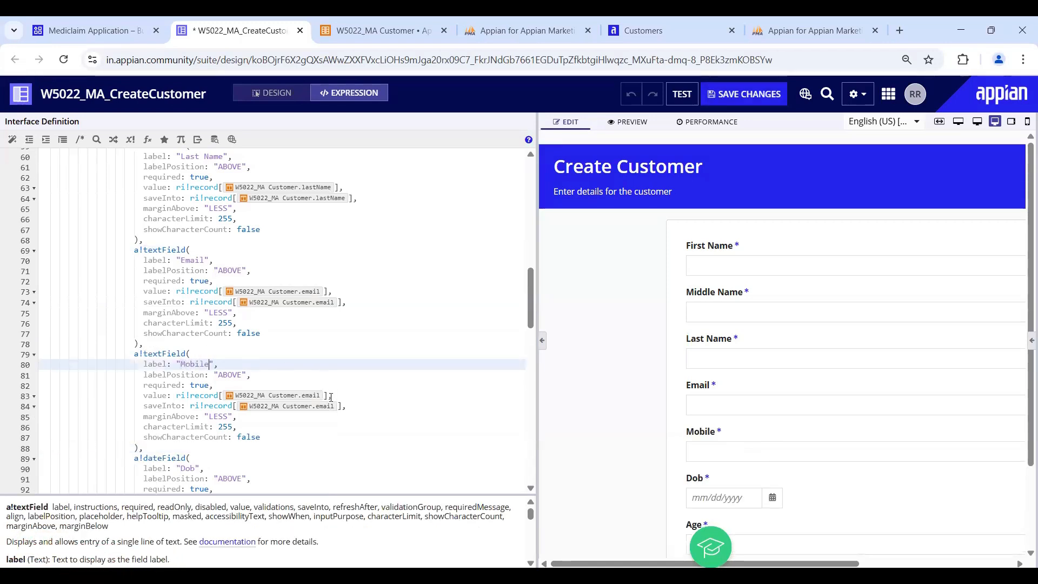
- Bind the Mobile field's value and saveInto to the customer's mobile field
{"action": "left_click", "coordinate": [358, 394]}
{"action": "key", "text": "BackSpace"}
{"action": "key", "text": "BackSpace"}
{"action": "key", "text": "BackSpace"}
{"action": "key", "text": "BackSpace"}
{"action": "key", "text": "BackSpace"}
{"action": "key", "text": "BackSpace"}
{"action": "key", "text": "BackSpace"}
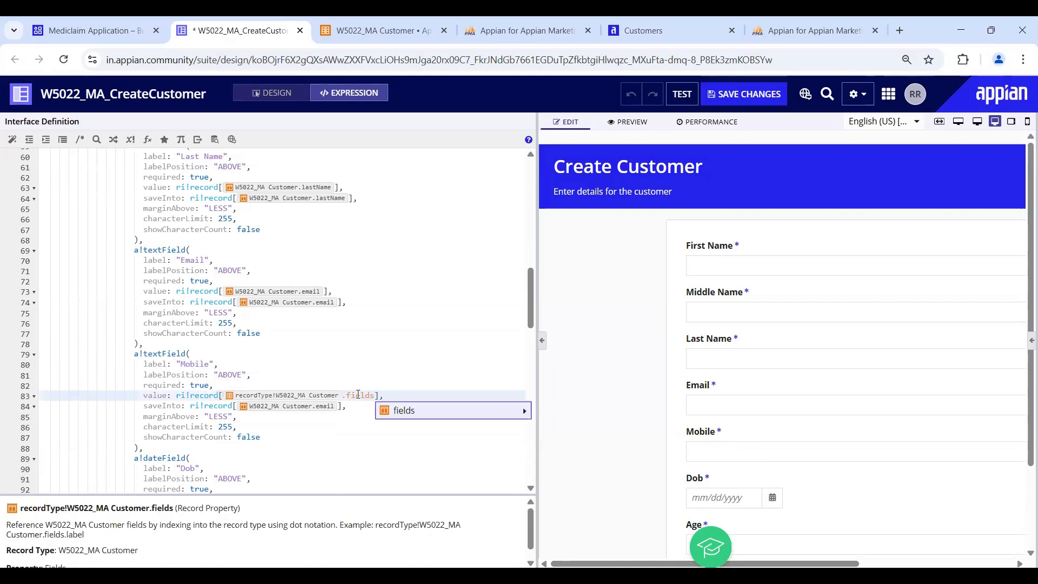
{"action": "key", "text": "Return"}
{"action": "key", "text": "Up"}
{"action": "key", "text": "Up"}
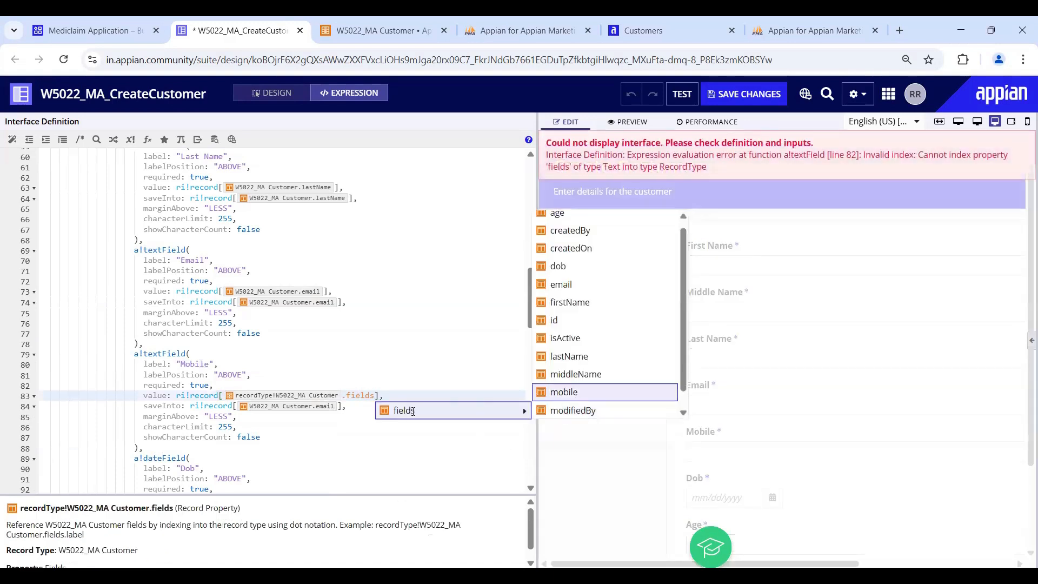
{"action": "key", "text": "Return"}
{"action": "left_click", "coordinate": [341, 406]}
{"action": "key", "text": "BackSpace"}
{"action": "key", "text": "BackSpace"}
{"action": "key", "text": "BackSpace"}
{"action": "key", "text": "BackSpace"}
{"action": "key", "text": "BackSpace"}
{"action": "key", "text": "BackSpace"}
{"action": "key", "text": "BackSpace"}
{"action": "key", "text": "Return"}
{"action": "key", "text": "Up"}
{"action": "key", "text": "Up"}
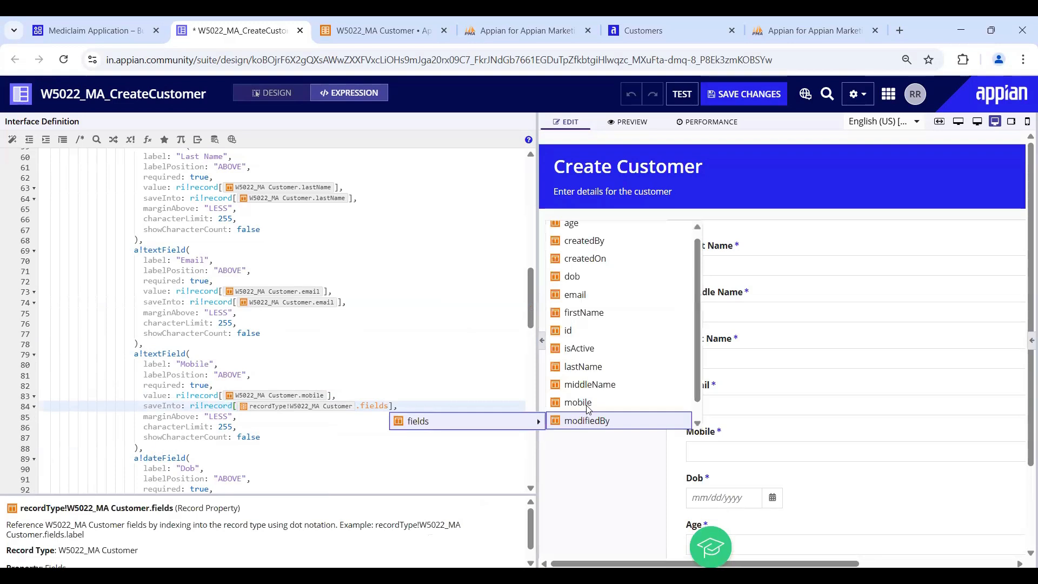
{"action": "key", "text": "Return"}
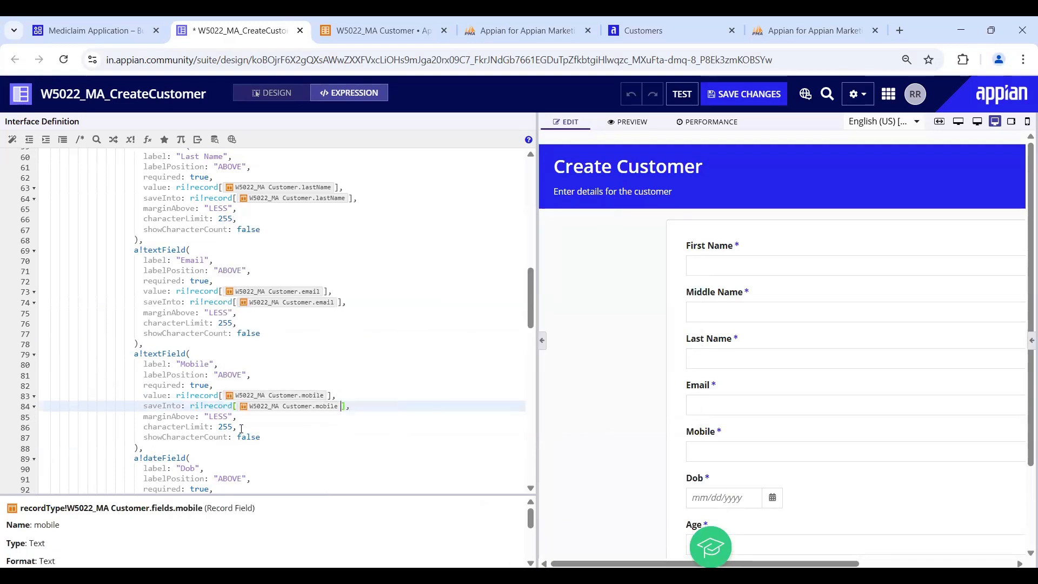
- Set the Mobile field's character limit to 15 and save the interface
{"action": "double_click", "coordinate": [226, 427]}
{"action": "type", "text": "1"}
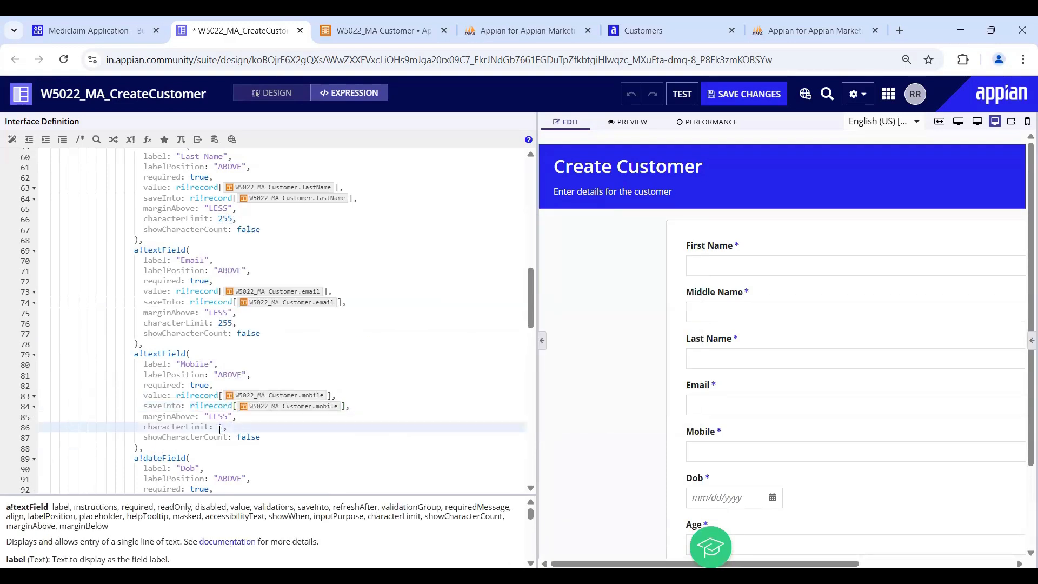
{"action": "scroll", "coordinate": [256, 452], "scroll_direction": "down", "scroll_amount": 5}
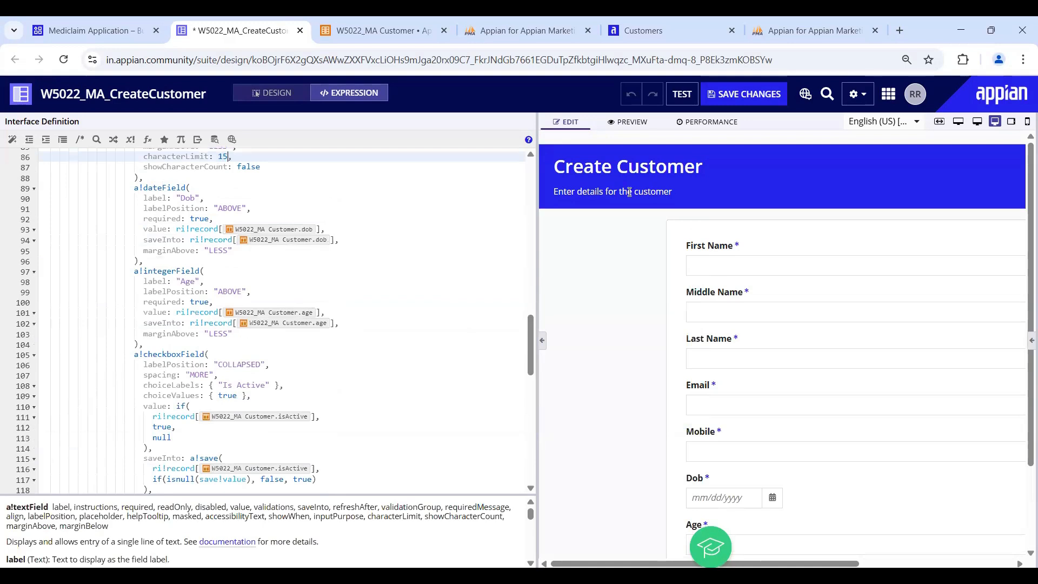
{"action": "left_click", "coordinate": [763, 97]}
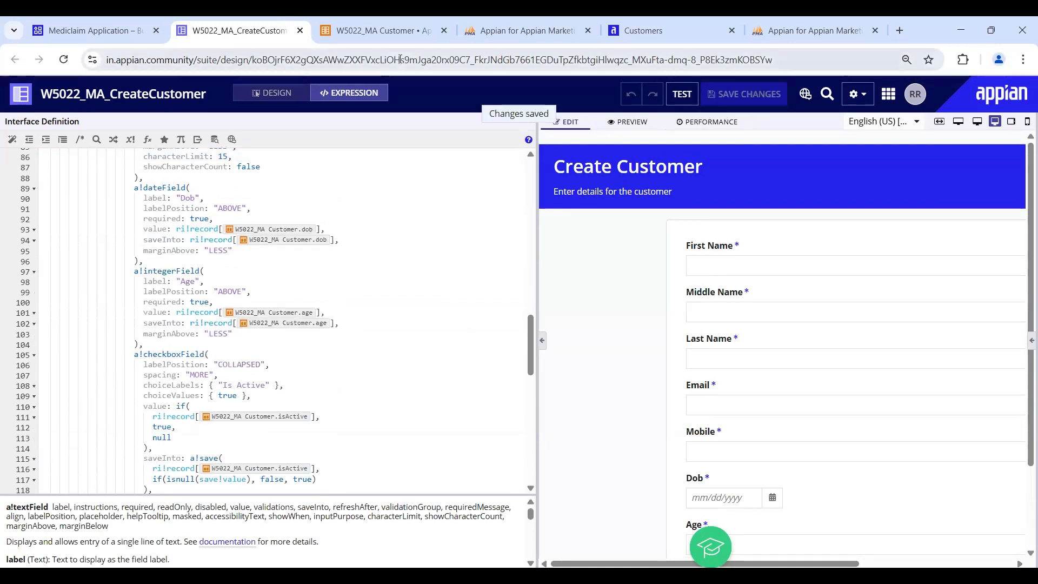
- Try the new Mobile field on the Create Customer form, cancel, and return to the W5022_MA Customer record type
{"action": "left_click", "coordinate": [639, 38]}
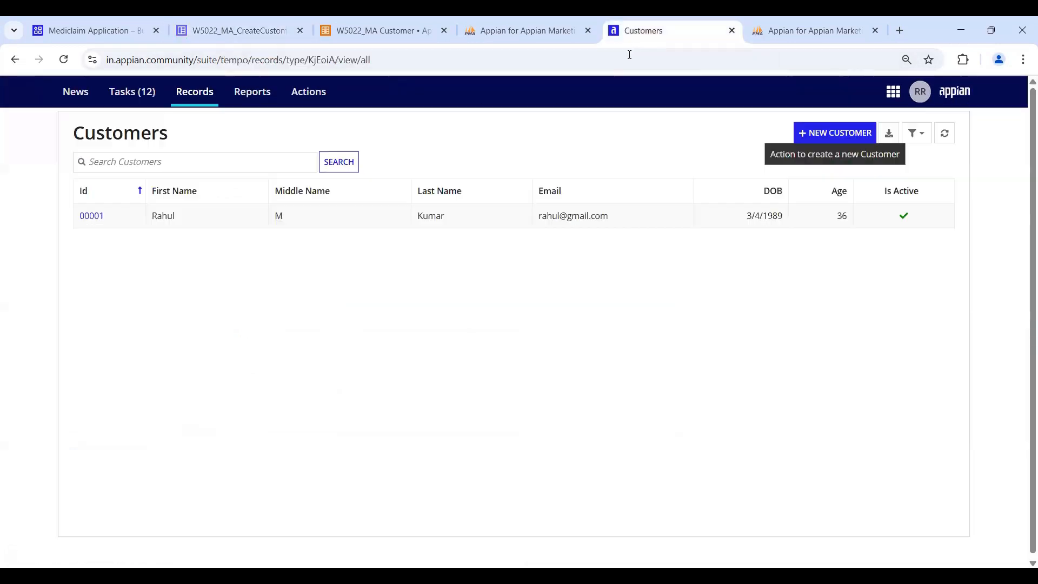
{"action": "left_click", "coordinate": [829, 137]}
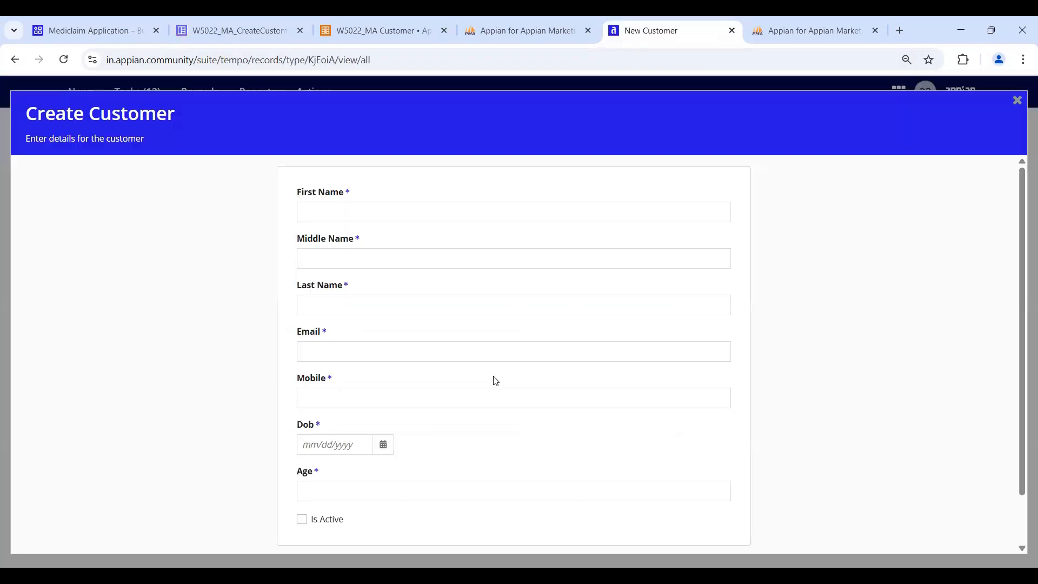
{"action": "left_click", "coordinate": [458, 397]}
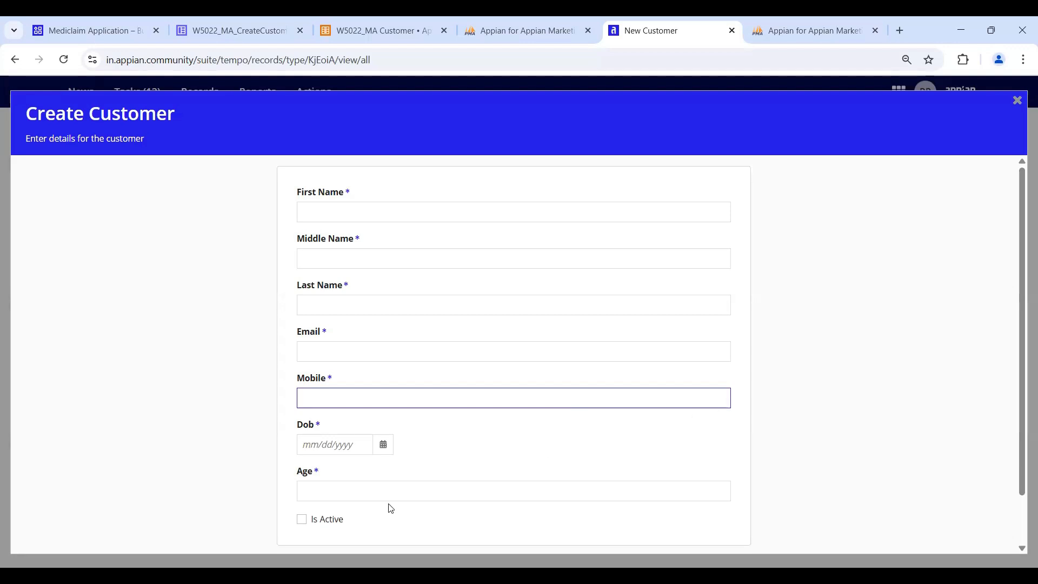
{"action": "scroll", "coordinate": [402, 506], "scroll_direction": "down", "scroll_amount": 1}
{"action": "left_click", "coordinate": [297, 519]}
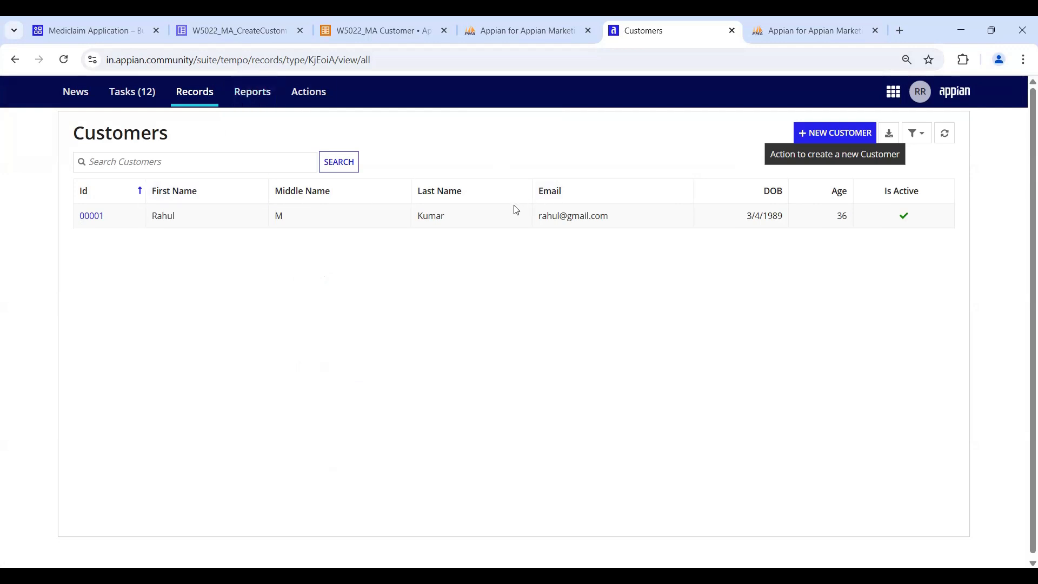
{"action": "left_click", "coordinate": [356, 36]}
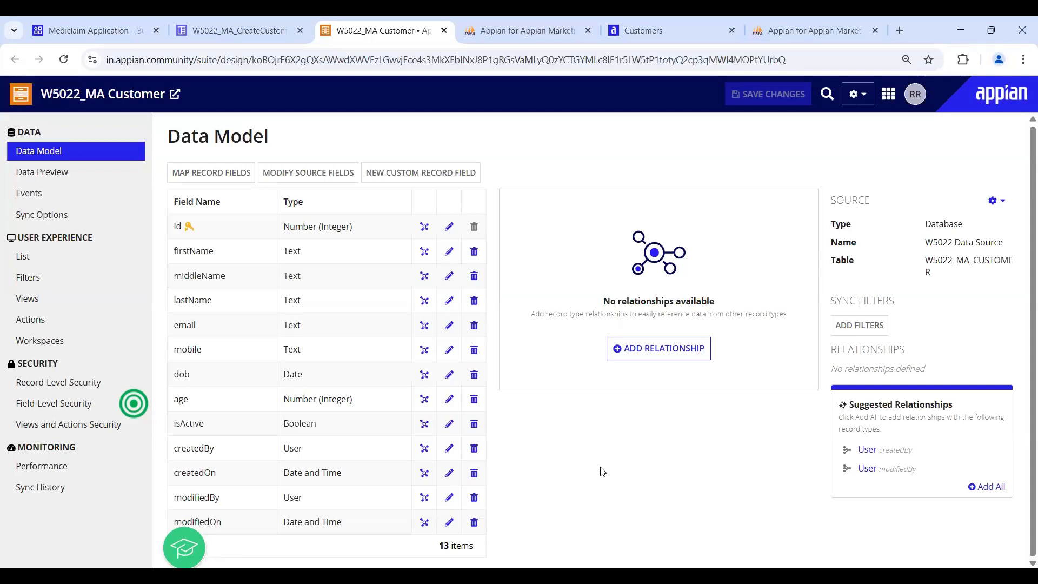
- Open the W5022_MA Customer List settings and launch the Edit Record List grid editor
{"action": "left_click", "coordinate": [36, 257]}
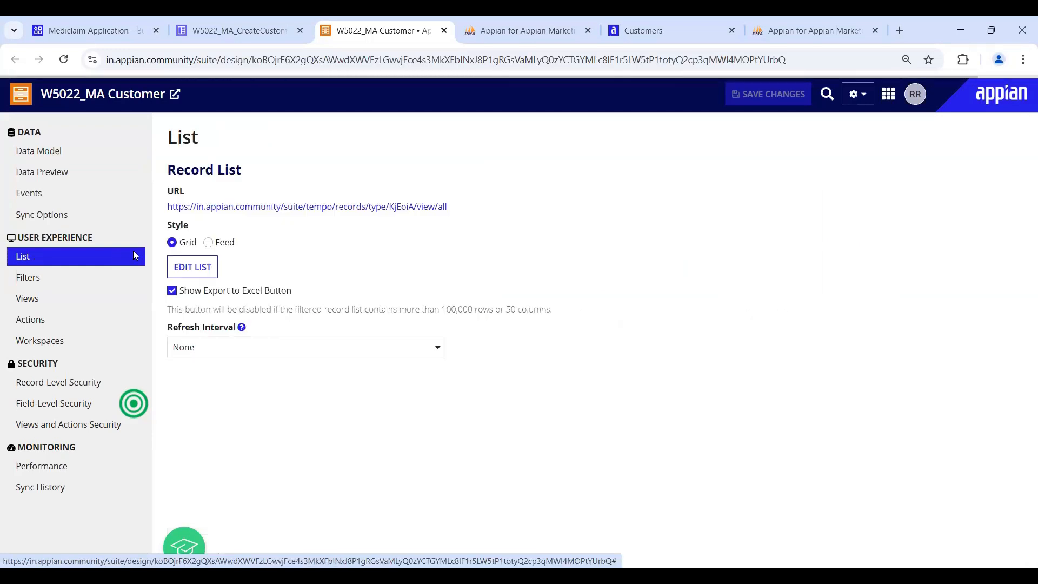
{"action": "left_click", "coordinate": [187, 265]}
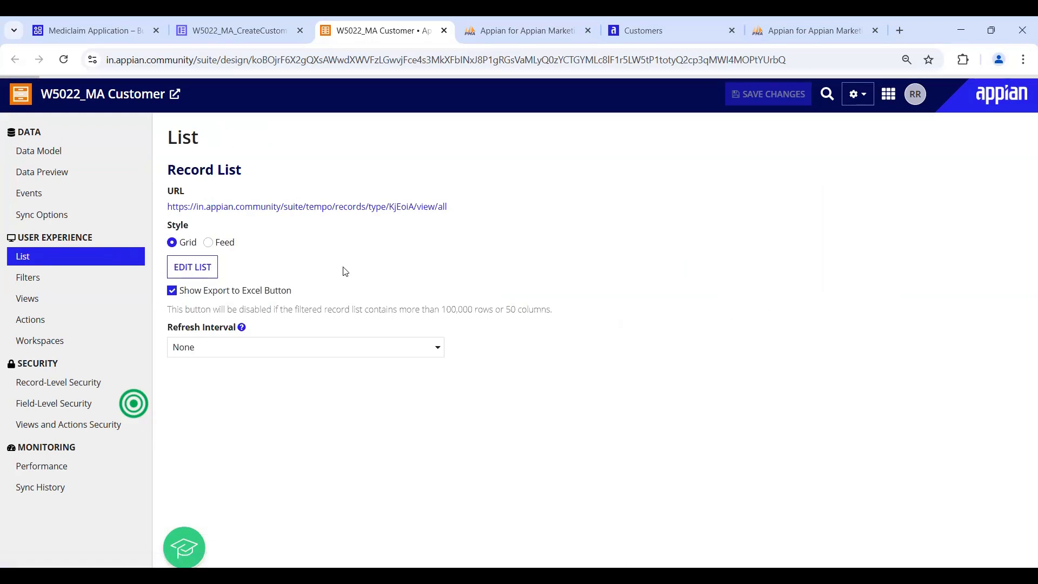
{"action": "scroll", "coordinate": [305, 273], "scroll_direction": "down", "scroll_amount": 2}
{"action": "scroll", "coordinate": [295, 303], "scroll_direction": "up", "scroll_amount": 2}
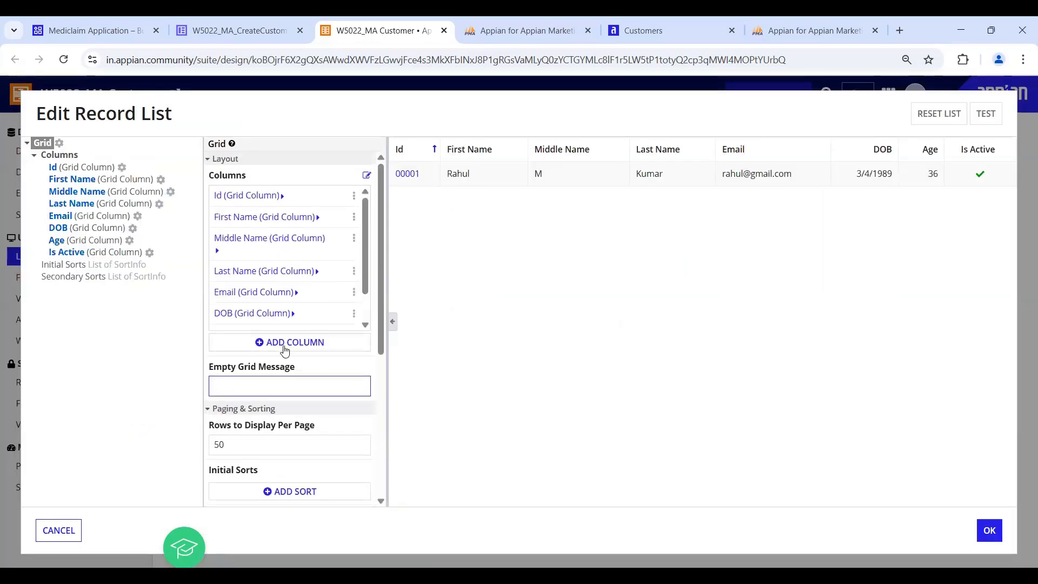
- Add a new grid column and move it up to sit just above Email
{"action": "left_click", "coordinate": [285, 351]}
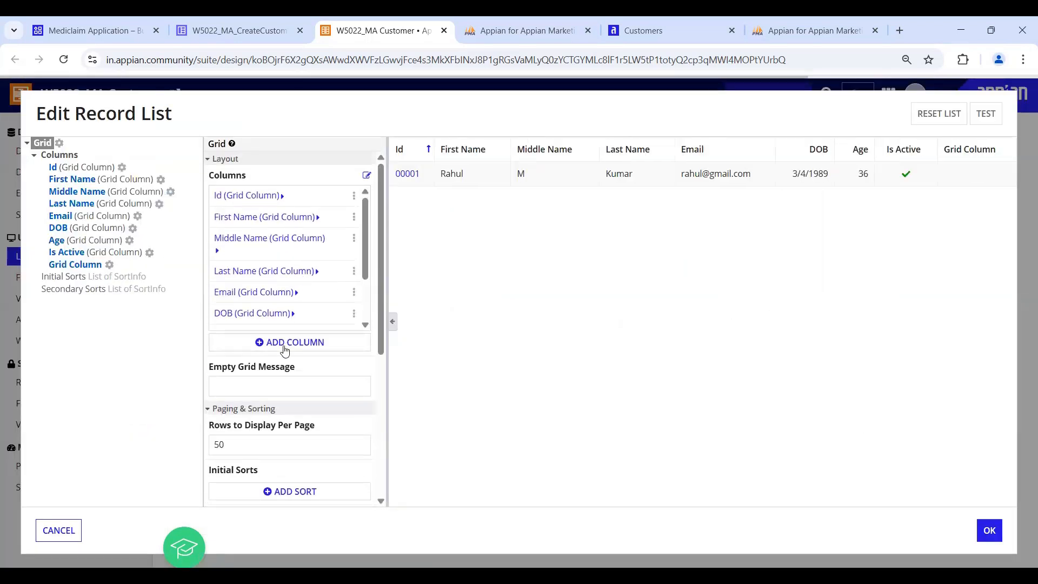
{"action": "scroll", "coordinate": [316, 312], "scroll_direction": "down", "scroll_amount": 2}
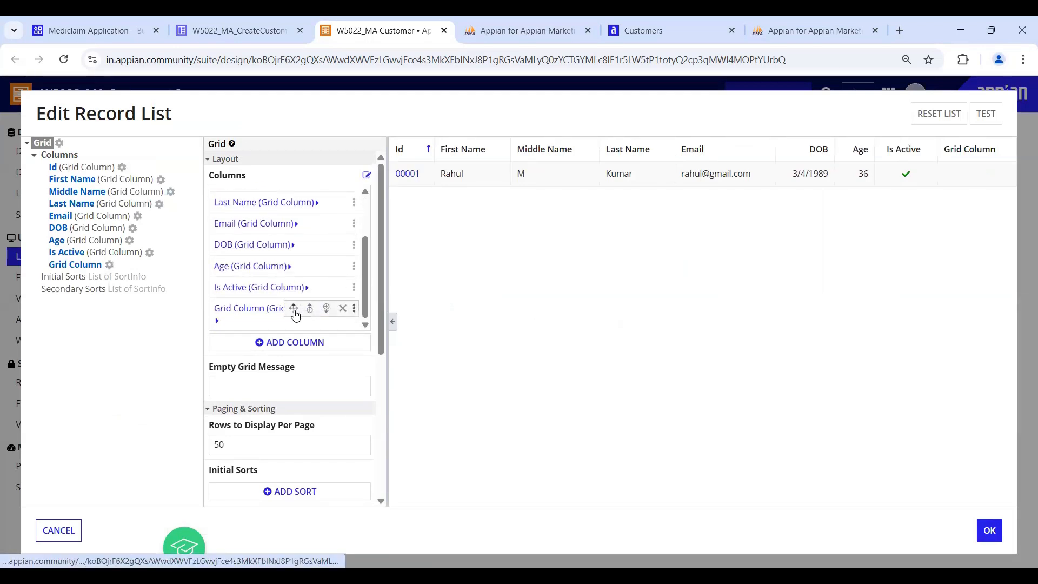
{"action": "left_click", "coordinate": [295, 311]}
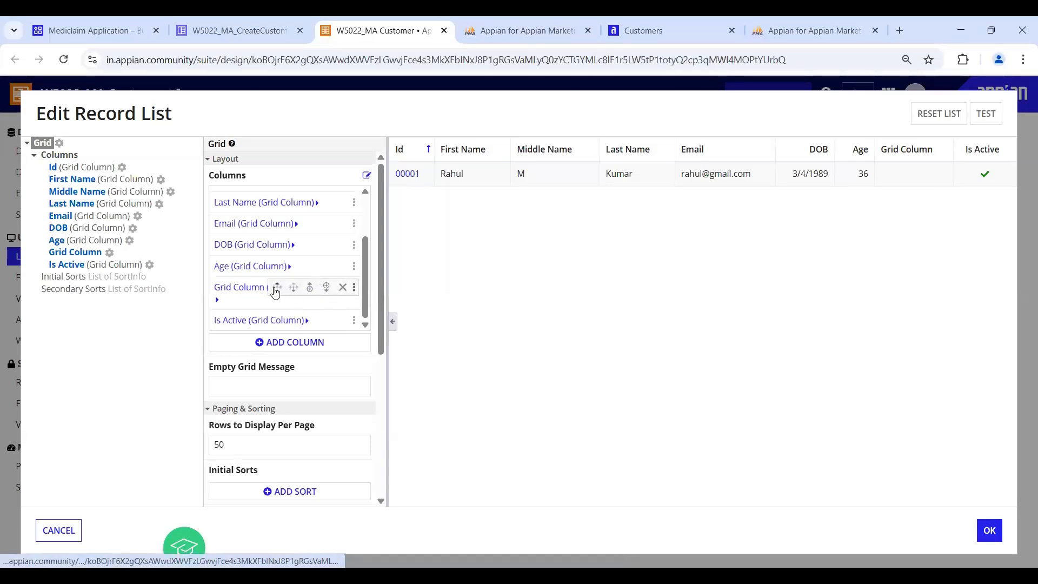
{"action": "left_click", "coordinate": [276, 287]}
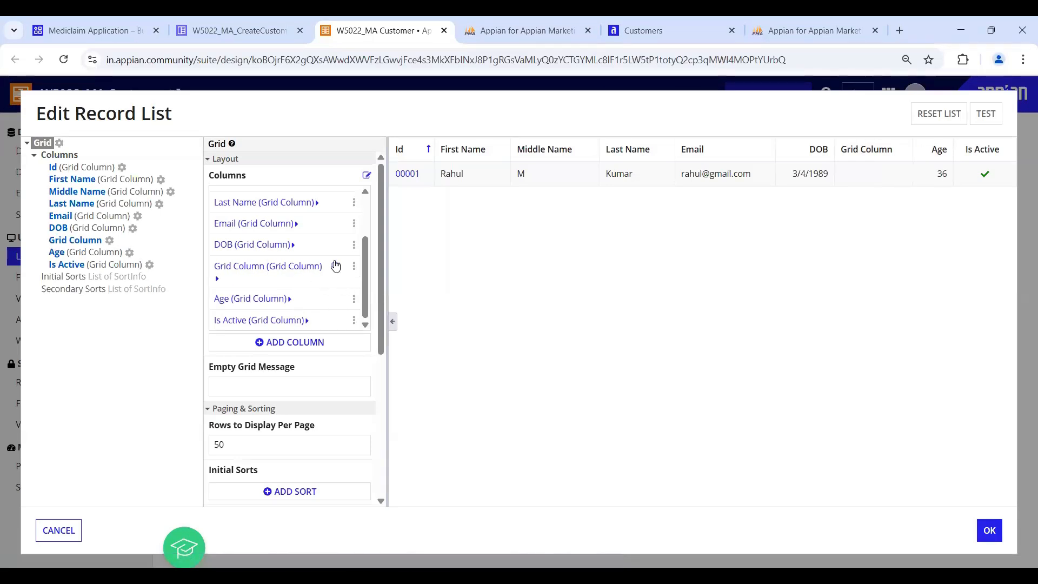
{"action": "mouse_move", "coordinate": [354, 266]}
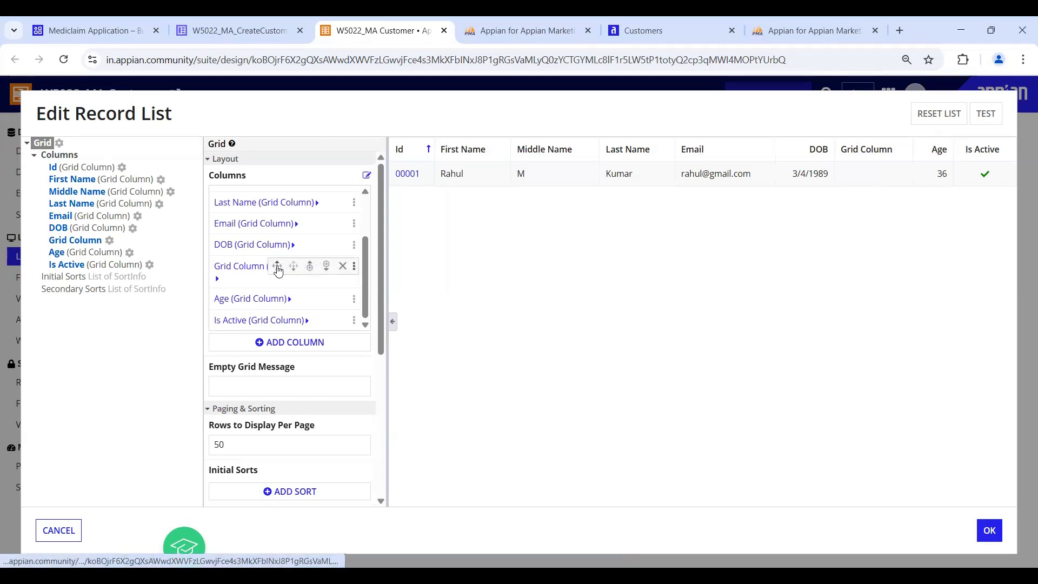
{"action": "left_click", "coordinate": [277, 267]}
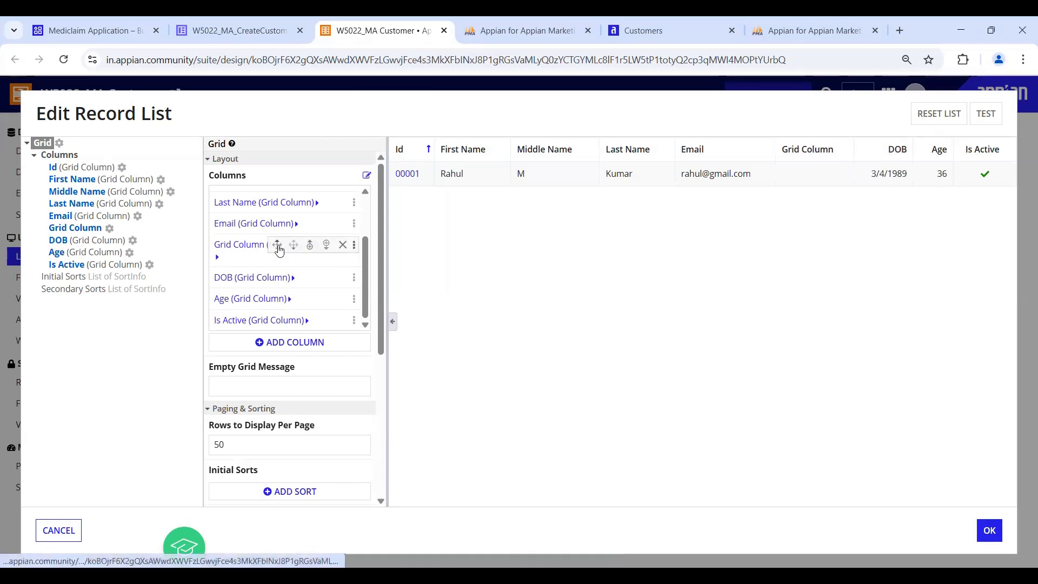
{"action": "left_click", "coordinate": [277, 245]}
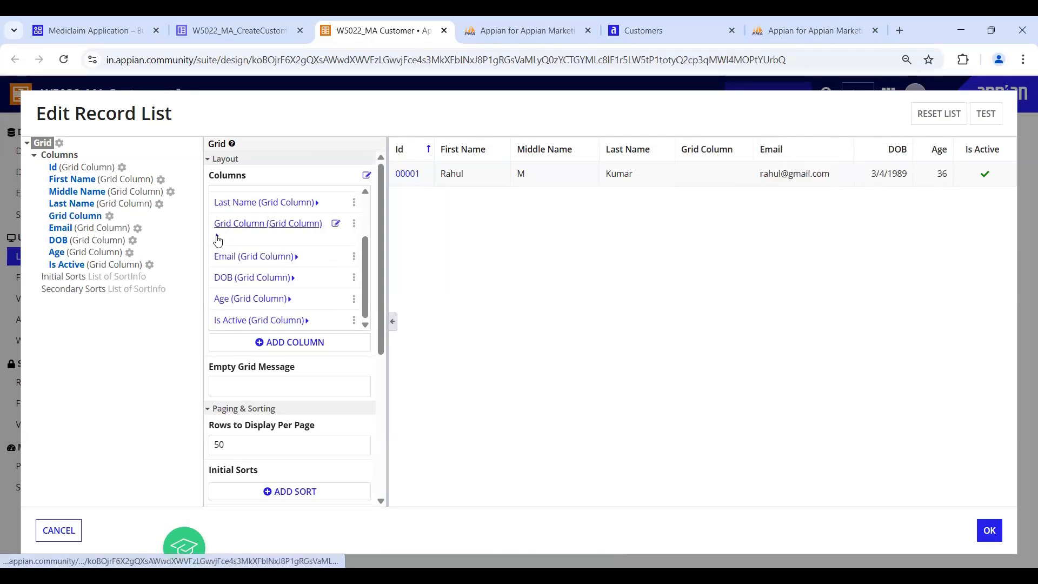
- Label the new column 'Mobile', with mobile as sort field and display value, and apply
{"action": "left_click", "coordinate": [217, 236]}
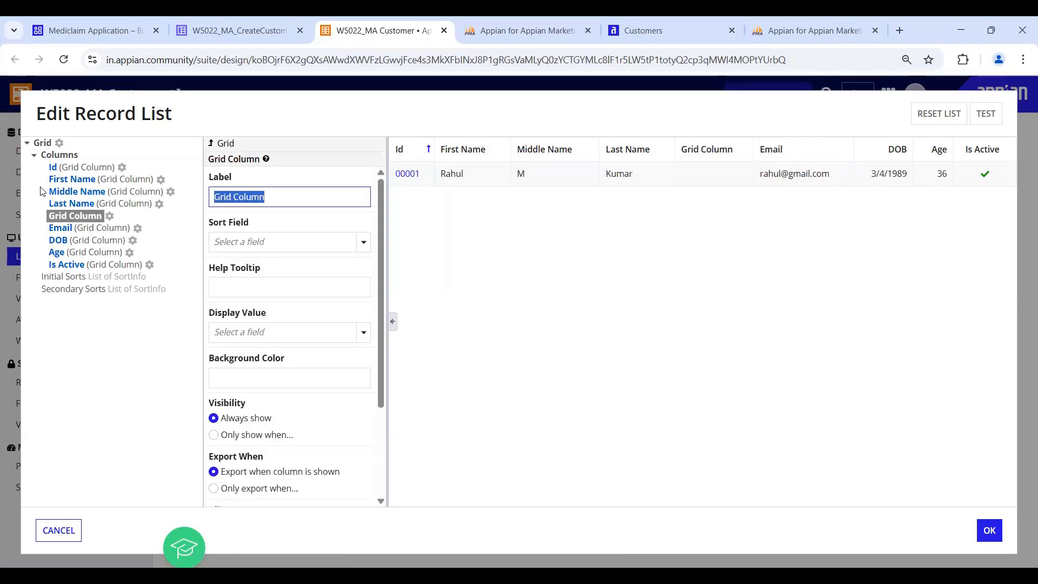
{"action": "type", "text": "Mobile"}
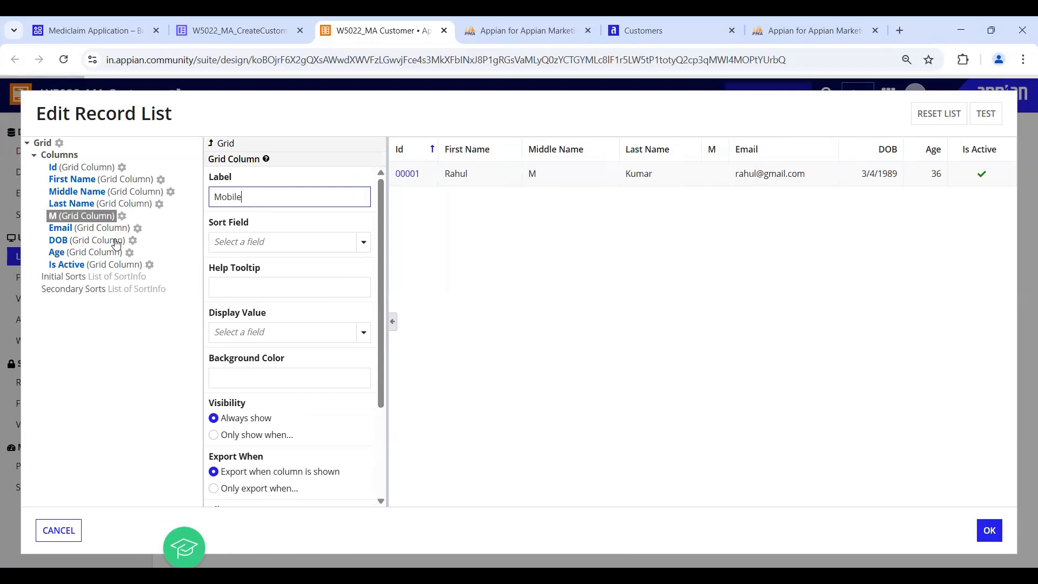
{"action": "left_click", "coordinate": [363, 241]}
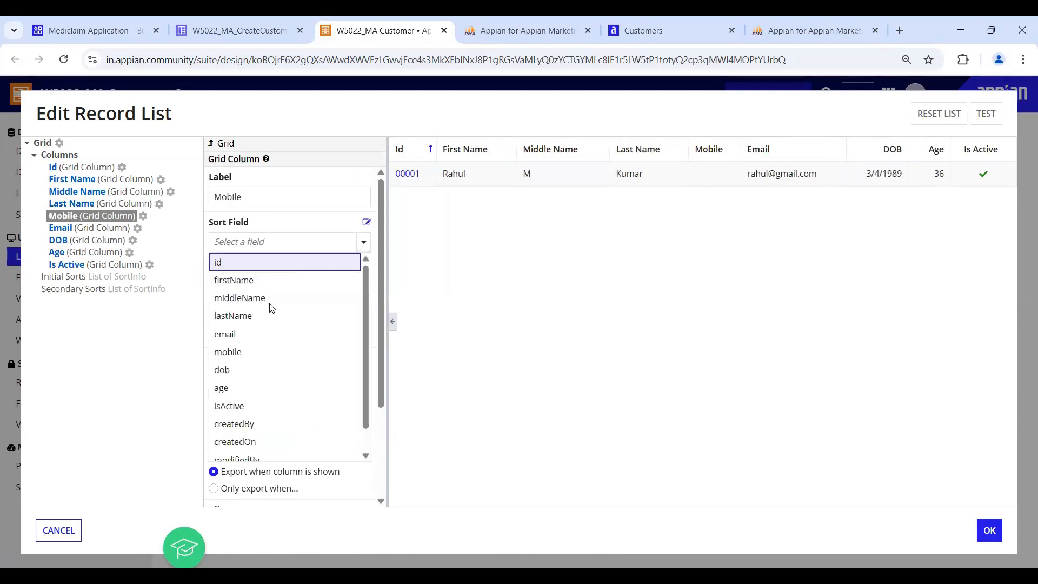
{"action": "left_click", "coordinate": [241, 352]}
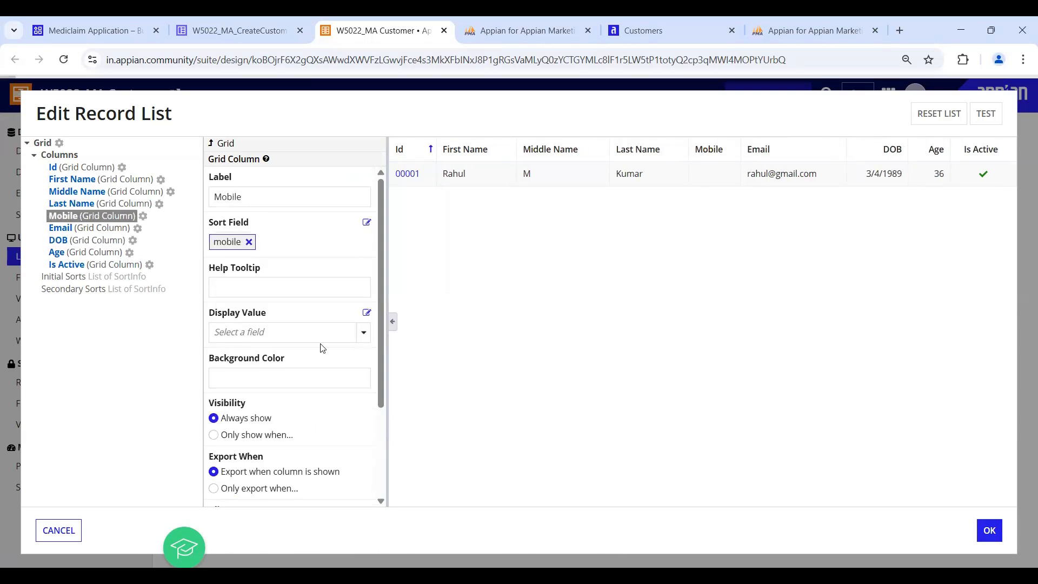
{"action": "left_click", "coordinate": [364, 332]}
{"action": "left_click", "coordinate": [237, 205]}
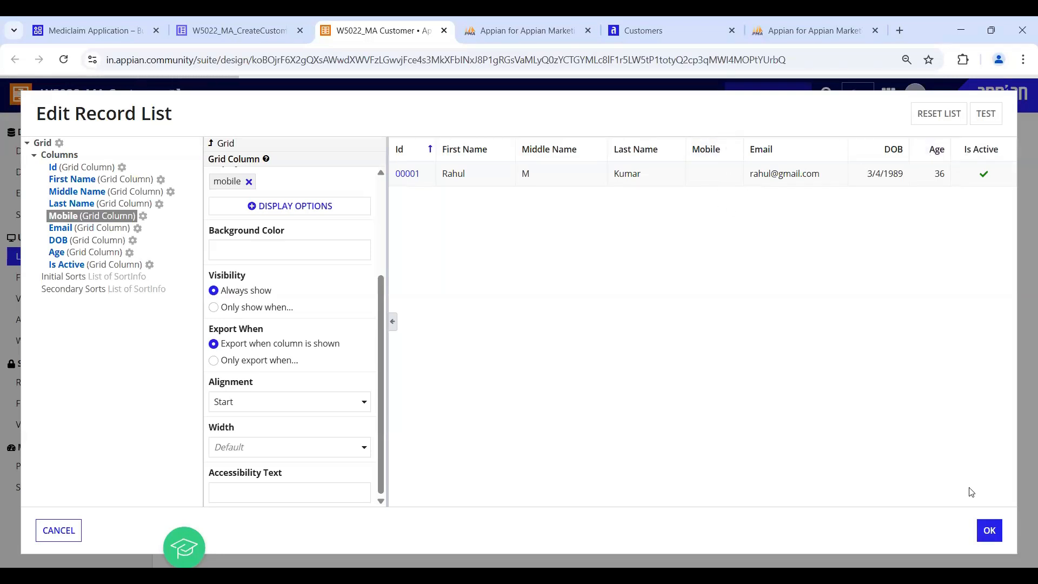
{"action": "left_click", "coordinate": [989, 530]}
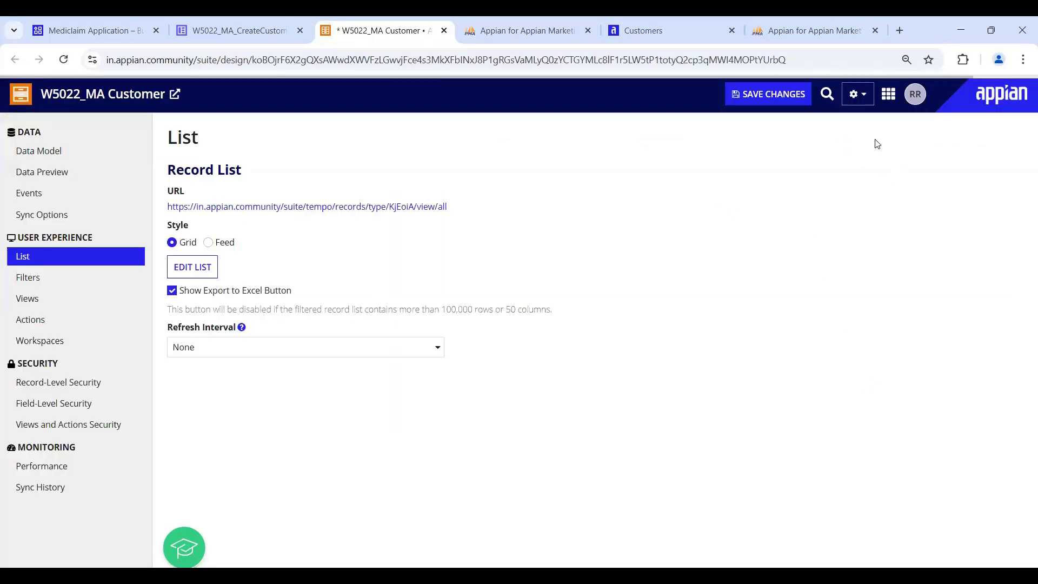
- Save the record type and reload the Customers list to see the new Mobile column
{"action": "left_click", "coordinate": [734, 95]}
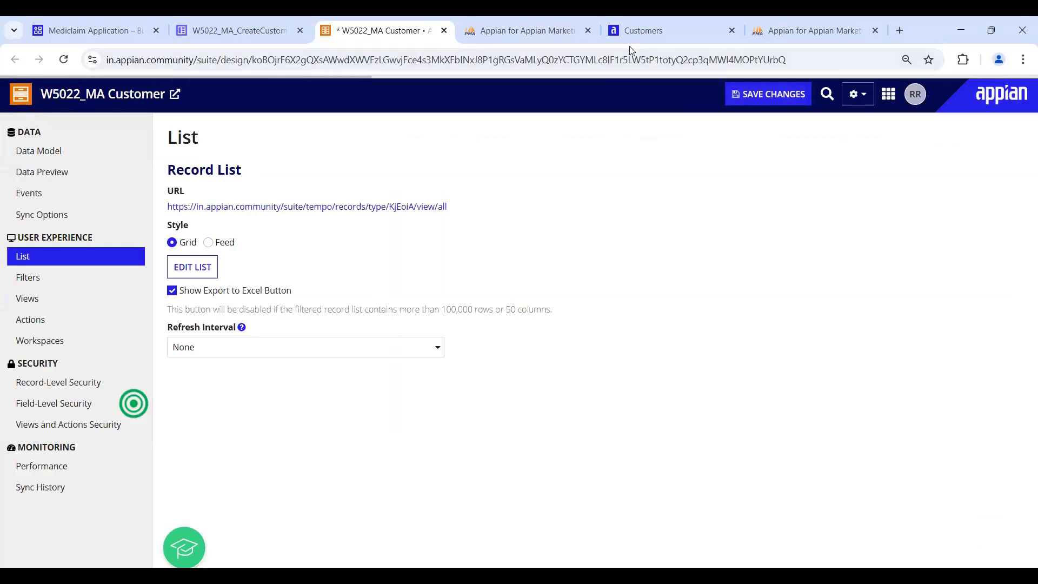
{"action": "left_click", "coordinate": [642, 31]}
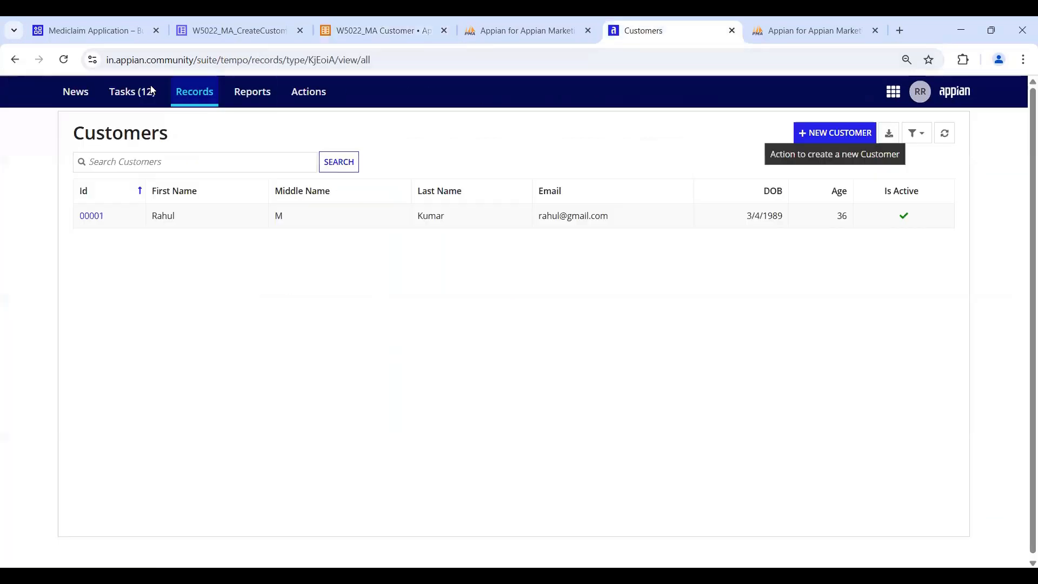
{"action": "key", "text": "F5"}
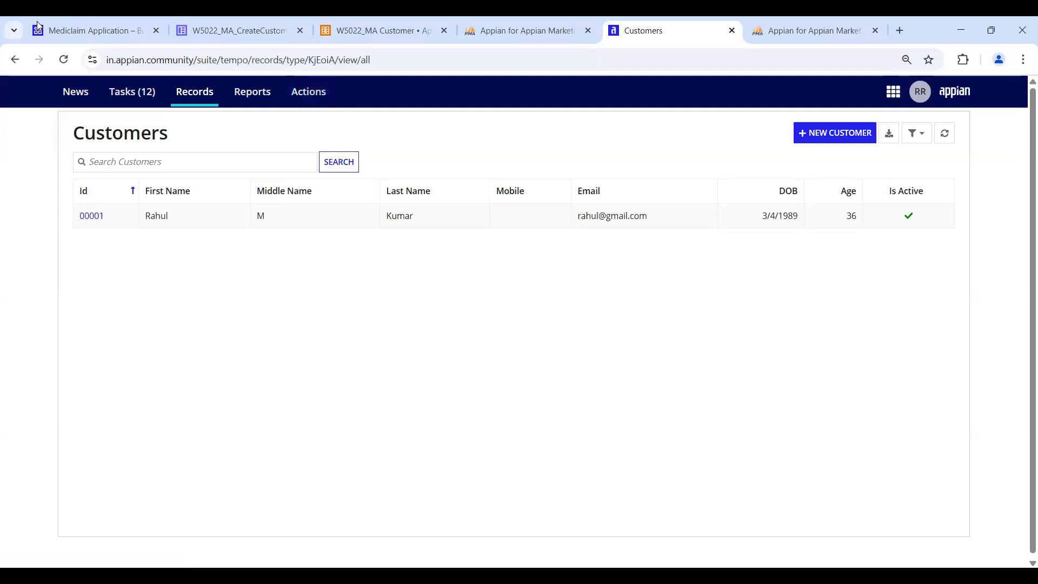
{"action": "left_click", "coordinate": [387, 42]}
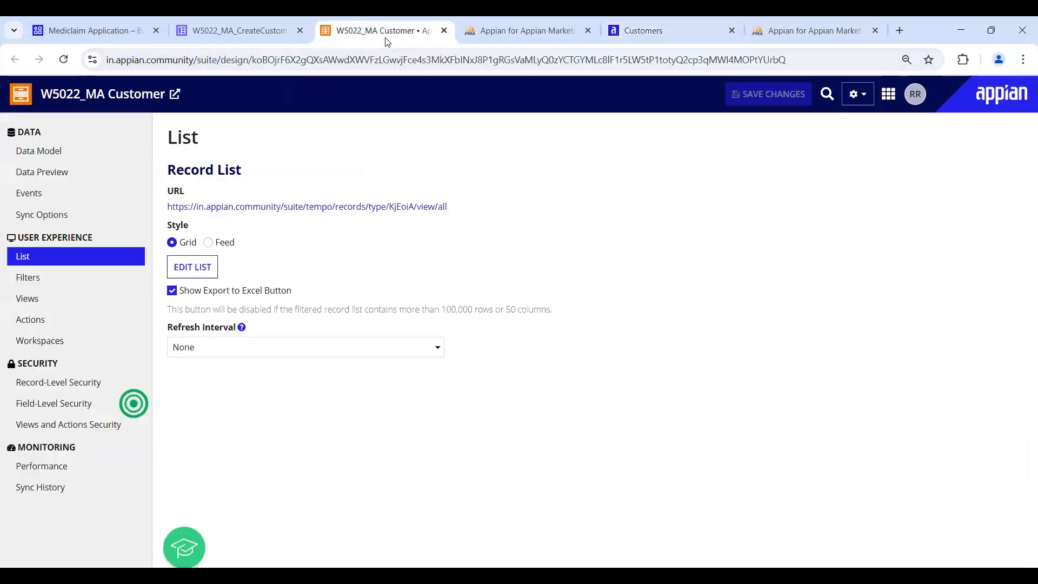
- View the Data Model's 13 fields and glance at the data source options without changing them
{"action": "left_click", "coordinate": [34, 161]}
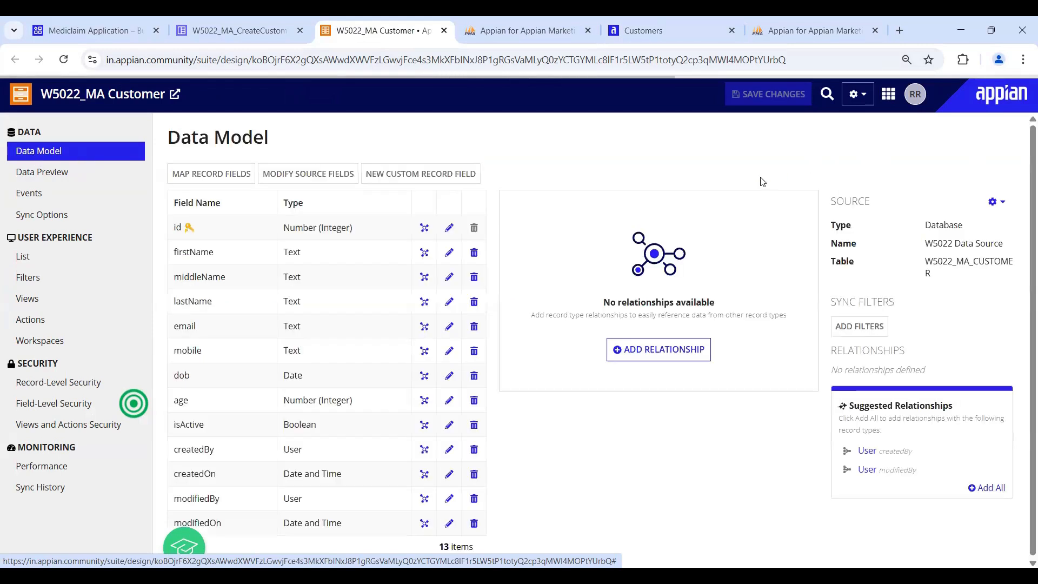
{"action": "left_click", "coordinate": [992, 202]}
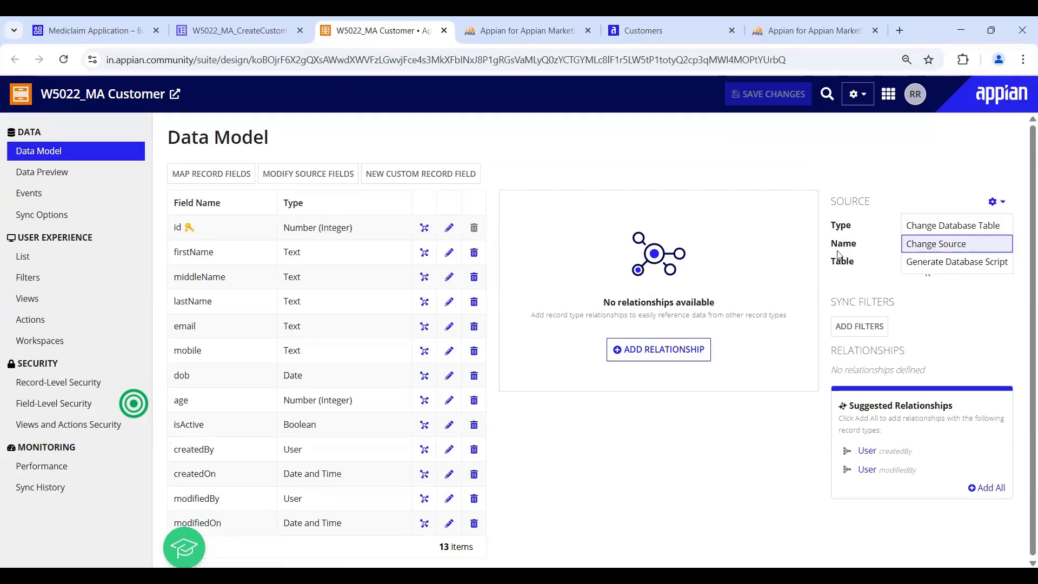
{"action": "left_click", "coordinate": [993, 302]}
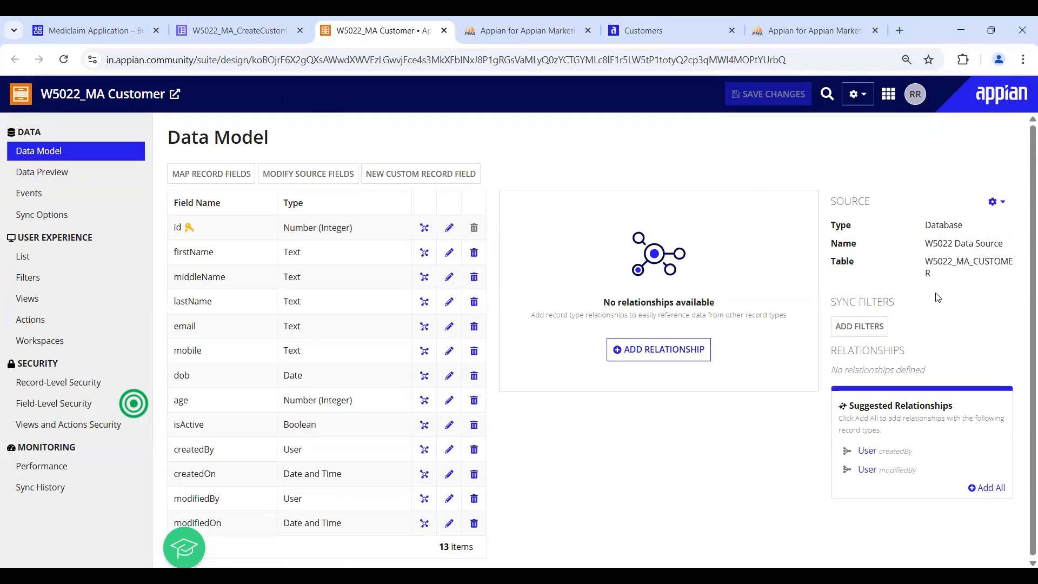